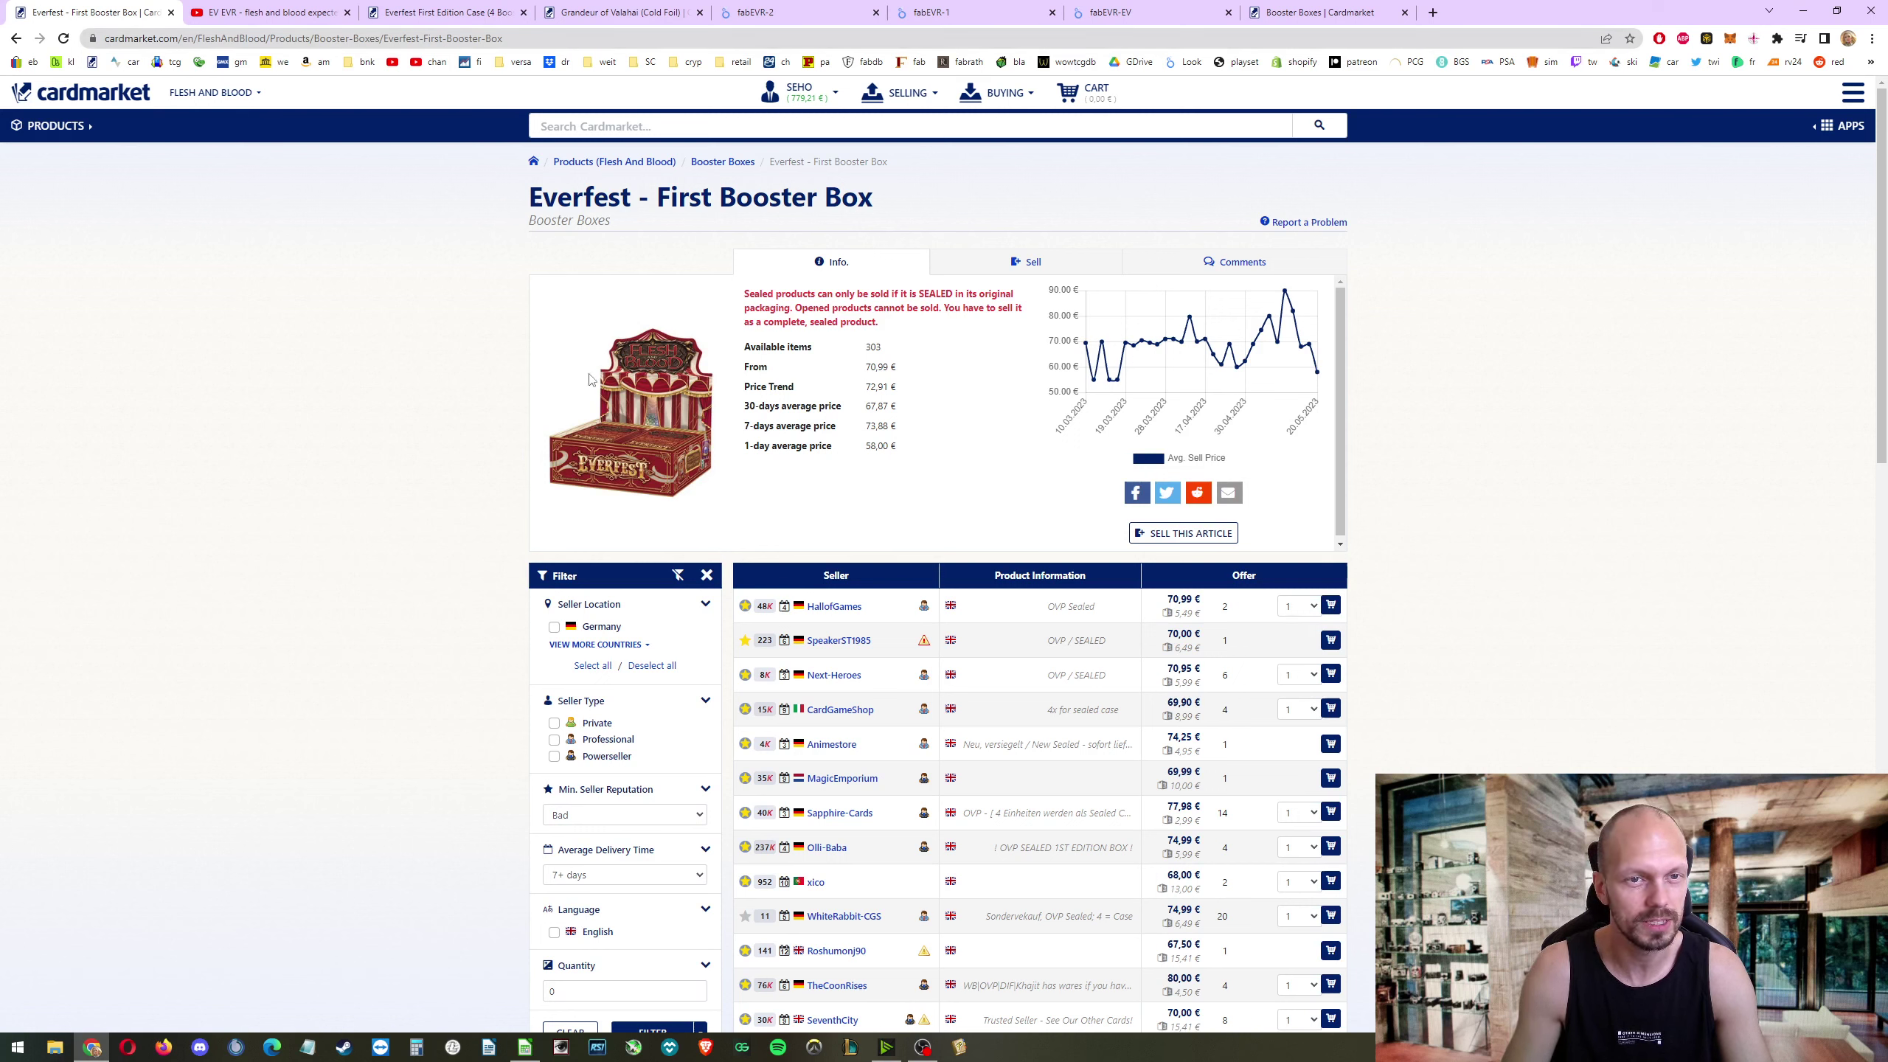
Step: Check the available item count and the first offer's price on the Everfest - First Booster Box page
double_click(864, 348)
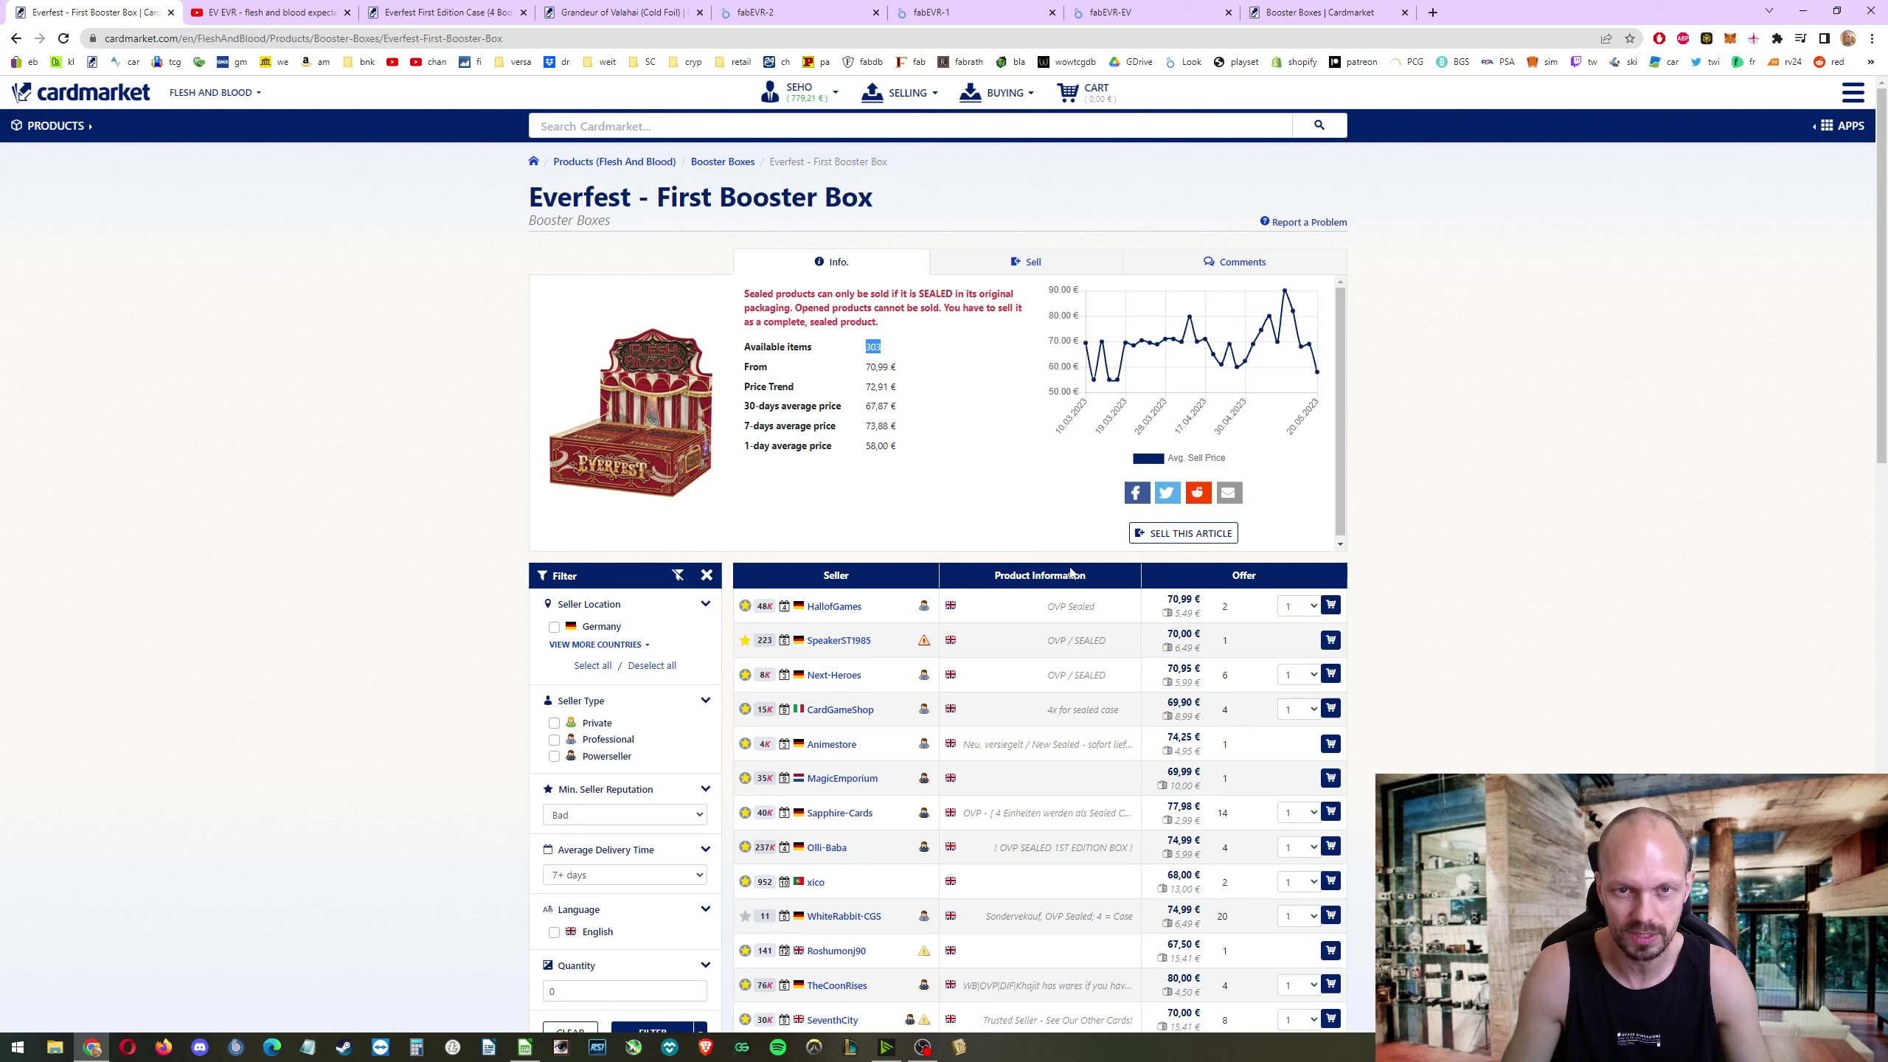
double_click(1176, 600)
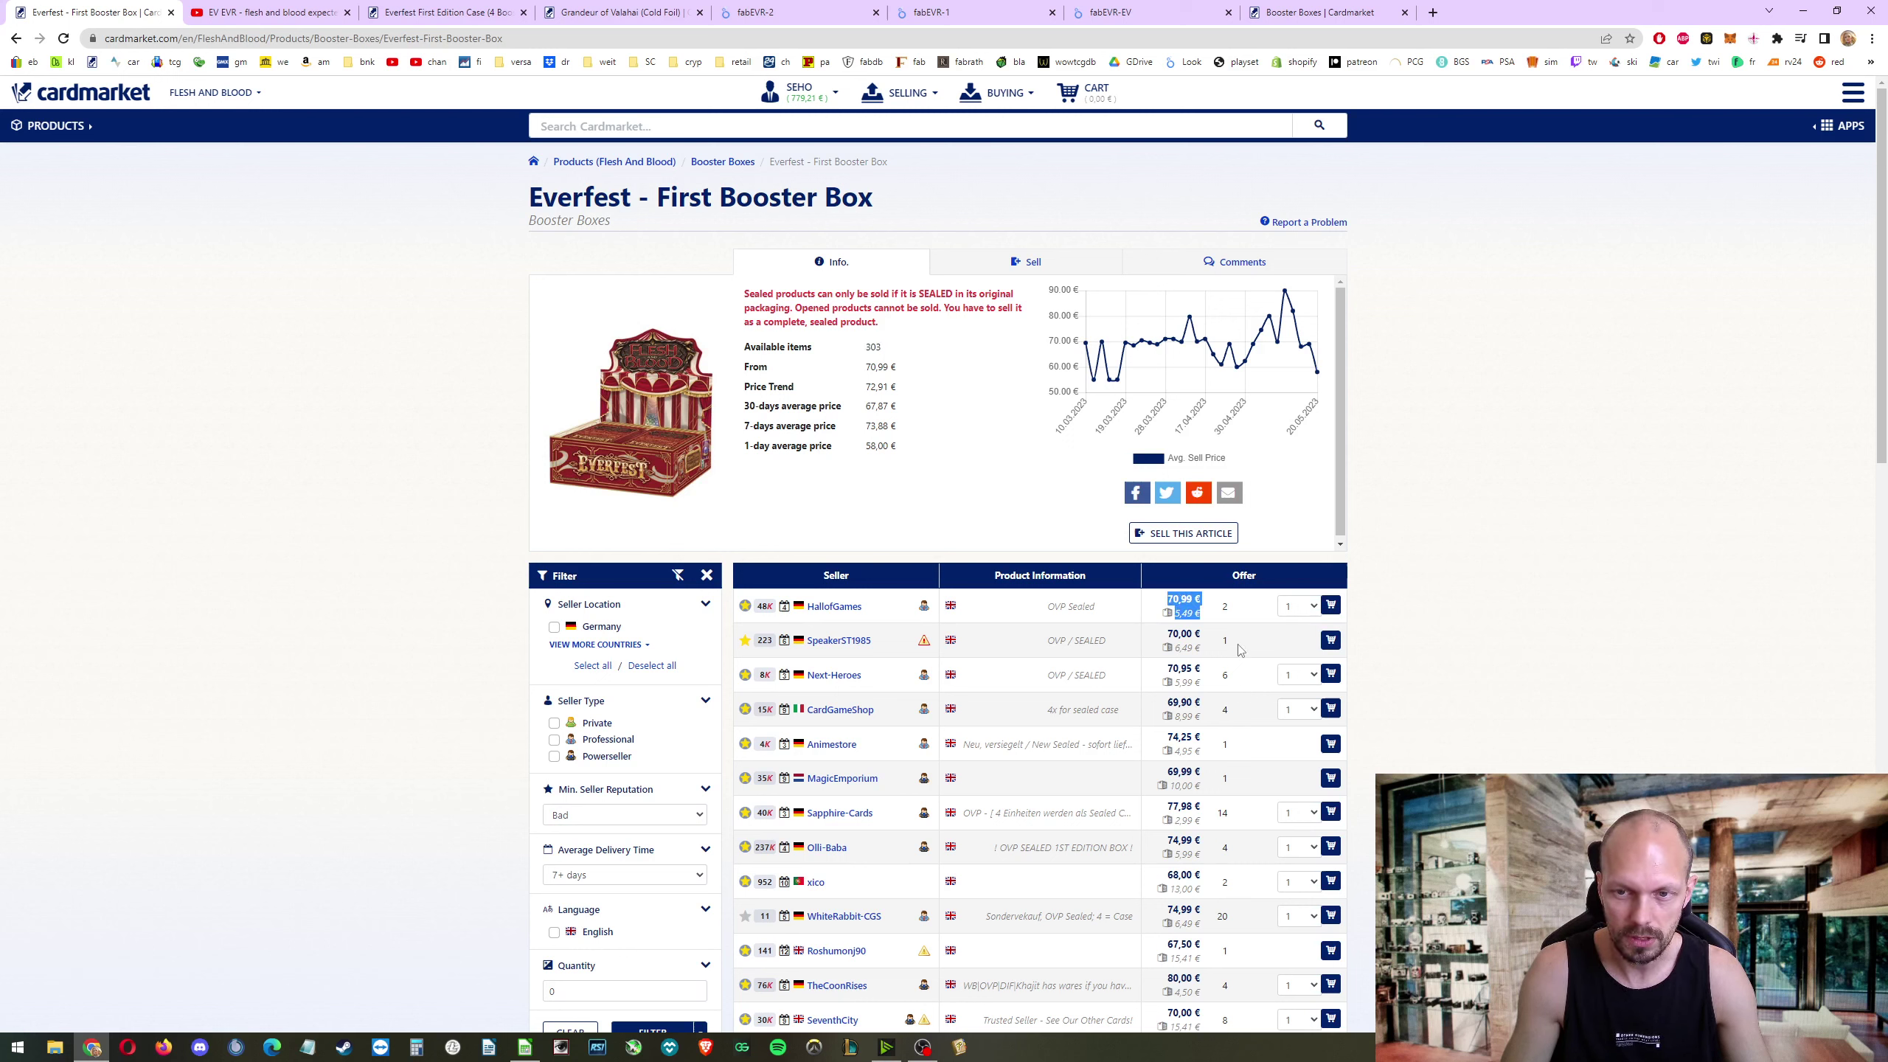
click(1509, 548)
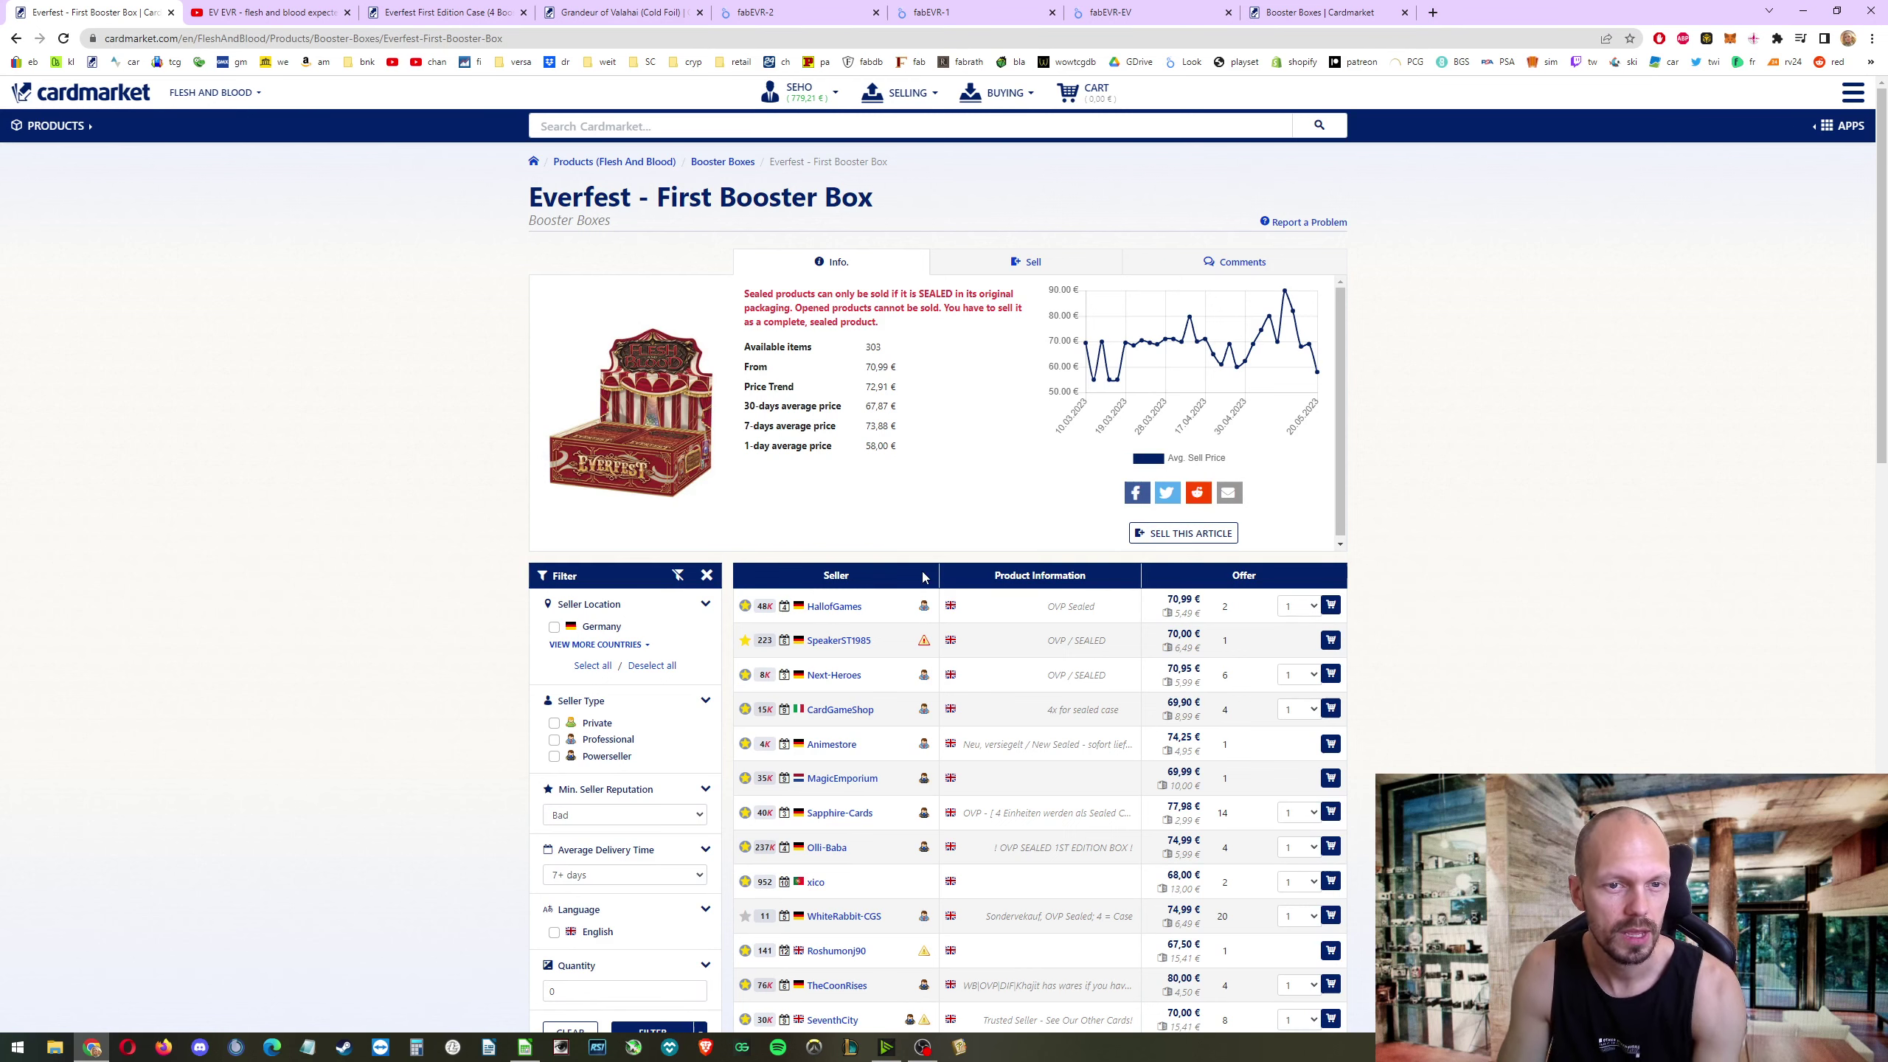
Step: View the 04/2023 Everfest expected value video on YouTube in full screen to compare its booster box listing, and exit full screen
click(274, 9)
double_click(999, 598)
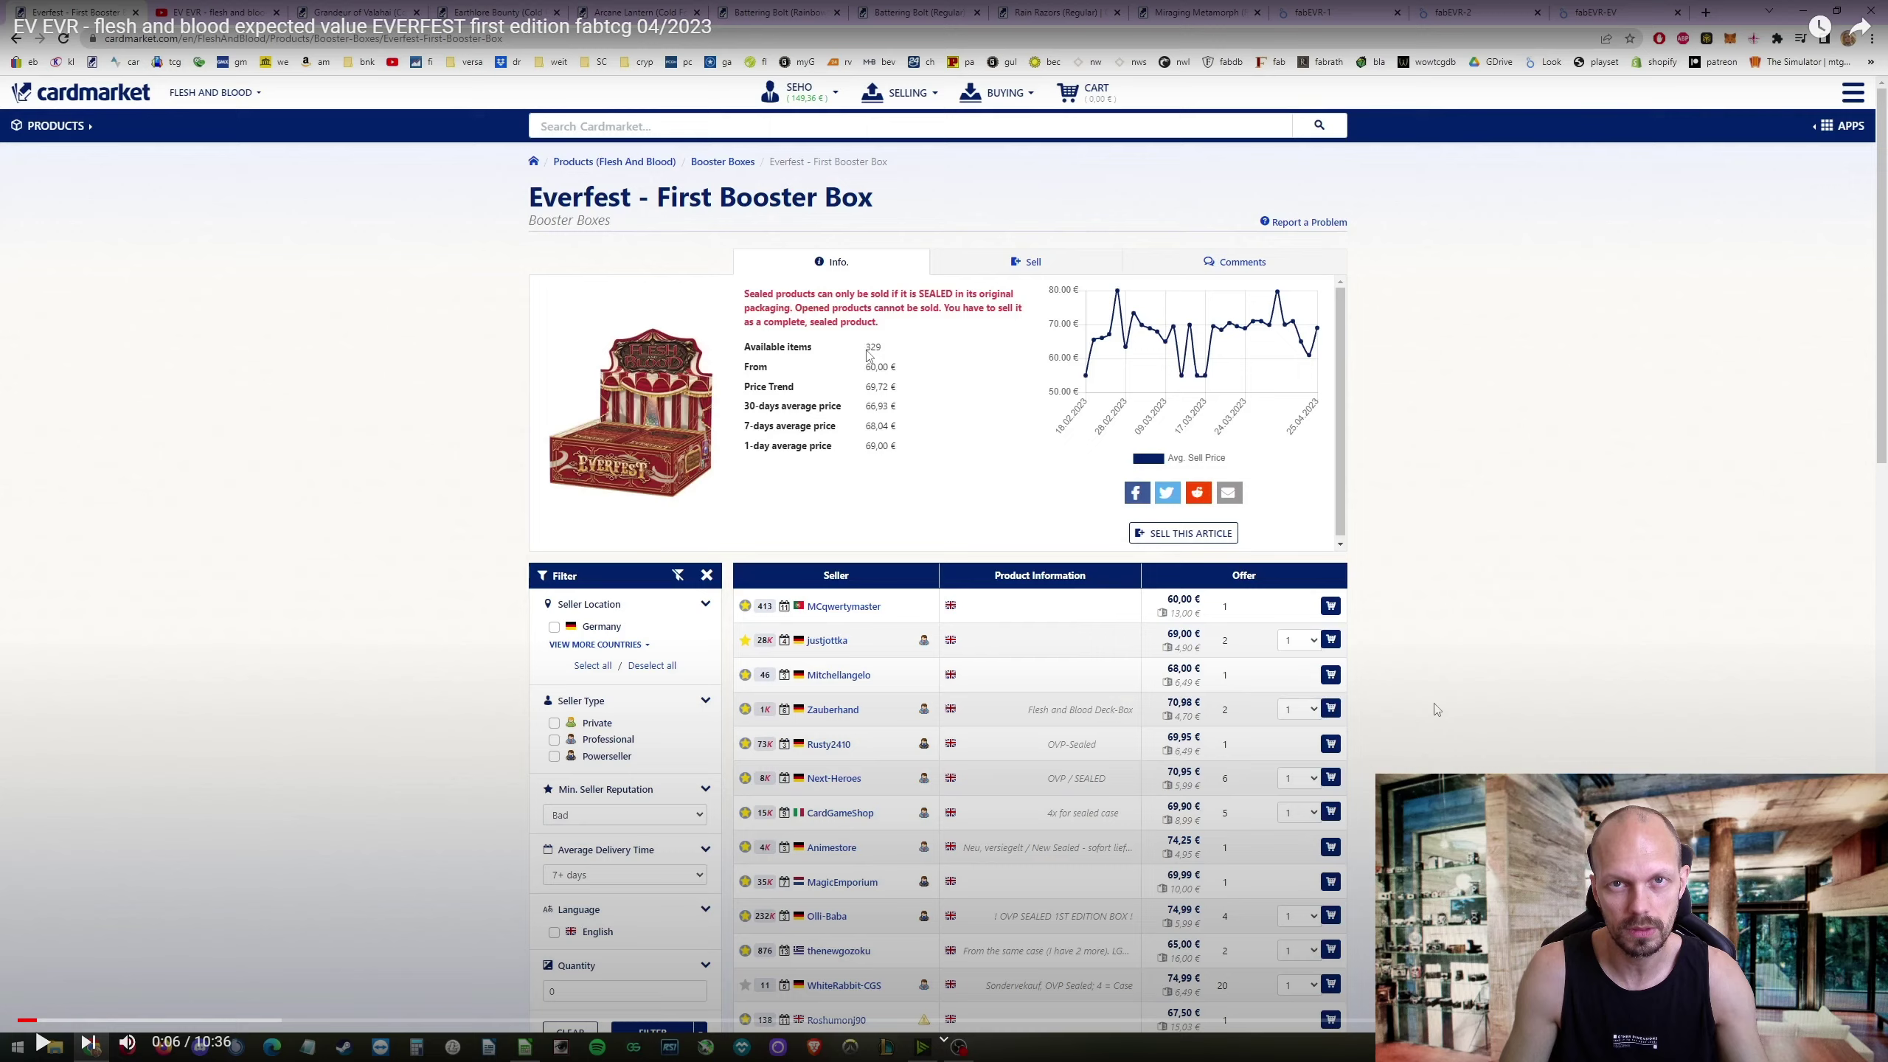
key(Escape)
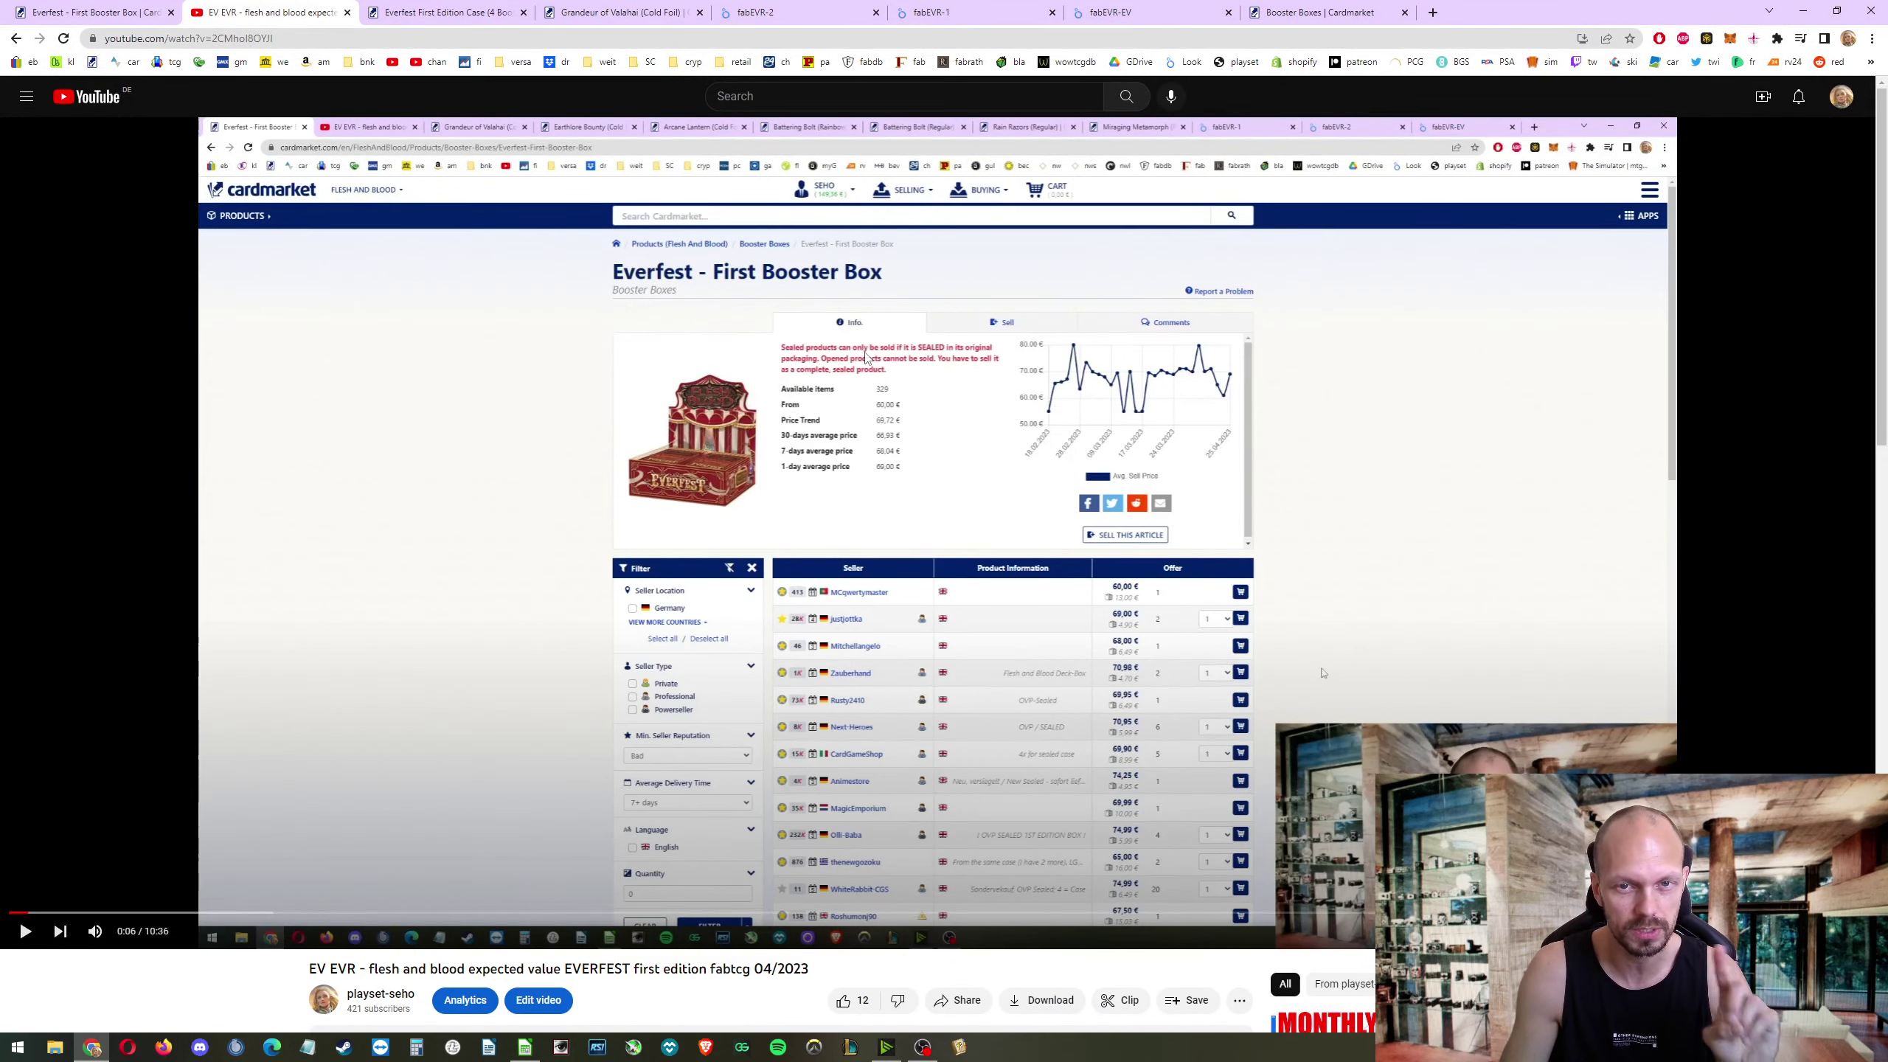
Step: Review the Everfest First Edition Case (4 Booster Boxes) listing, checking the price and shipping of the first and third offers
click(462, 9)
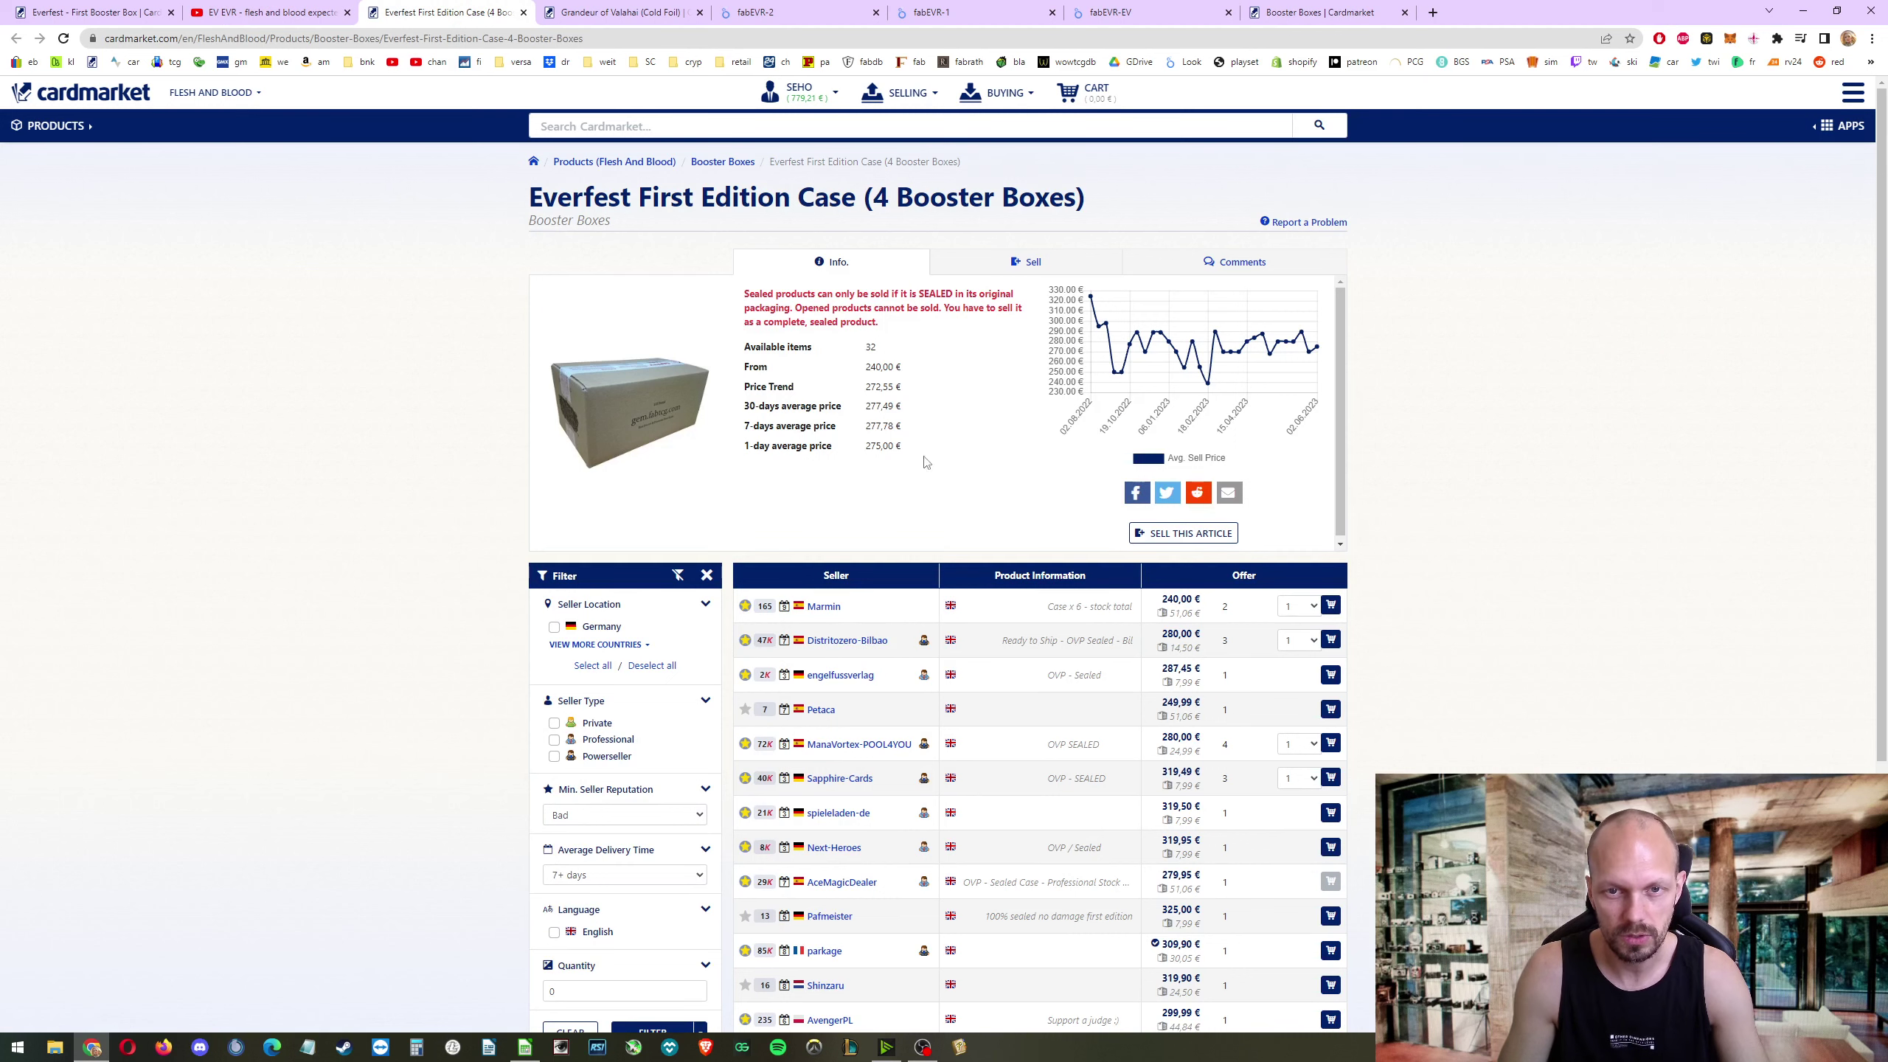
scroll(1011, 534, down, 1)
scroll(1011, 534, up, 1)
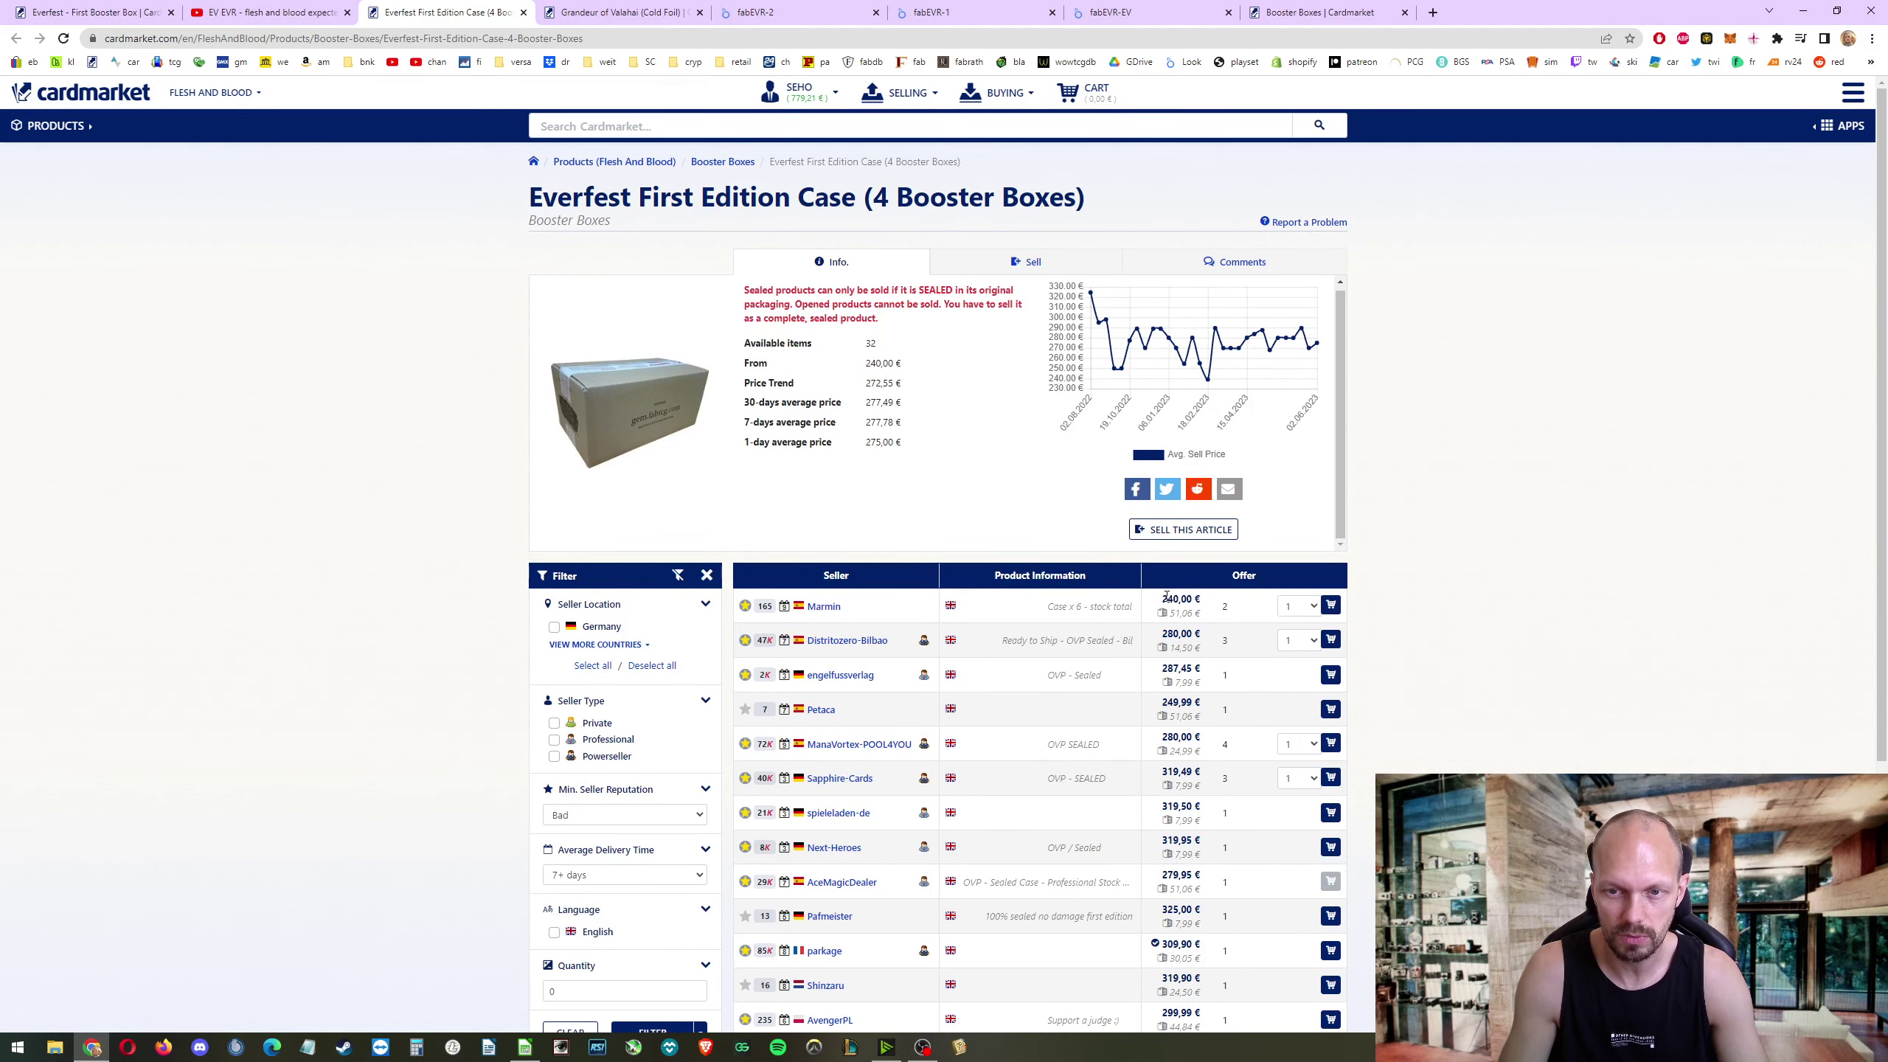
drag(1167, 600, 1203, 617)
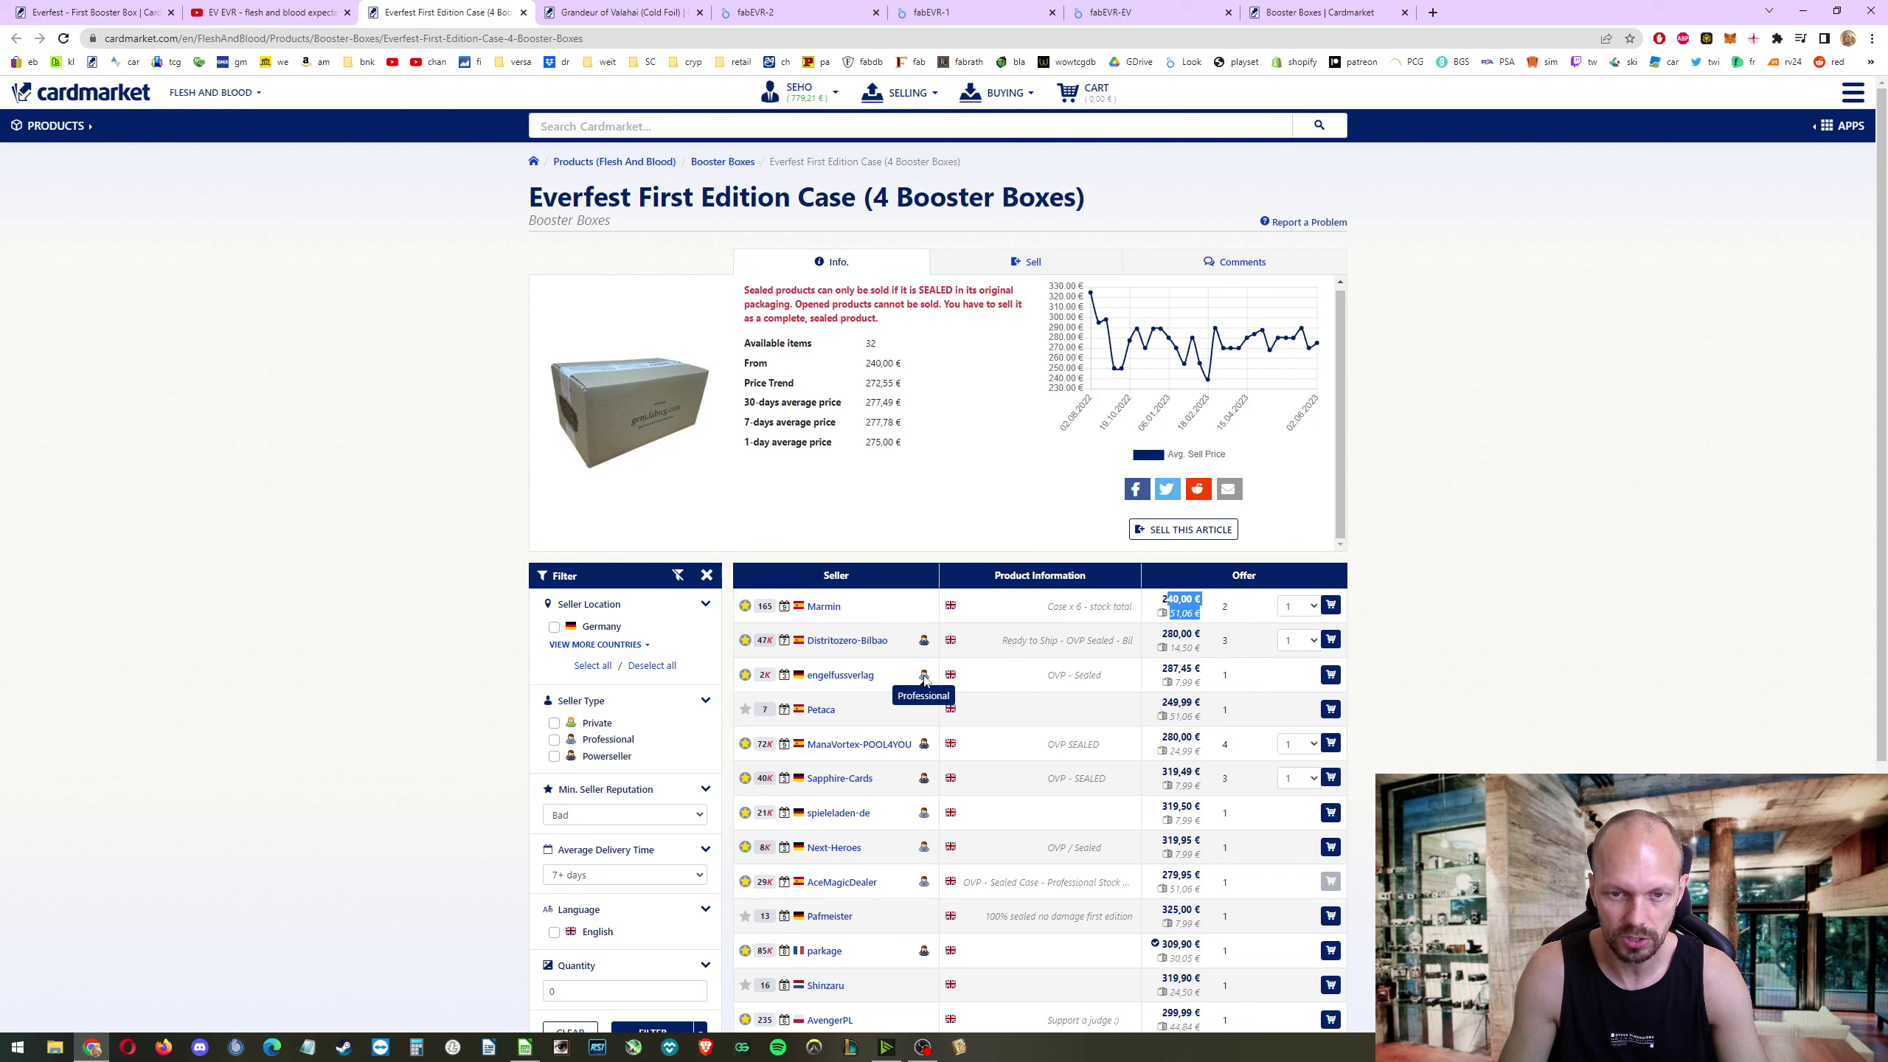
drag(1156, 667, 1233, 705)
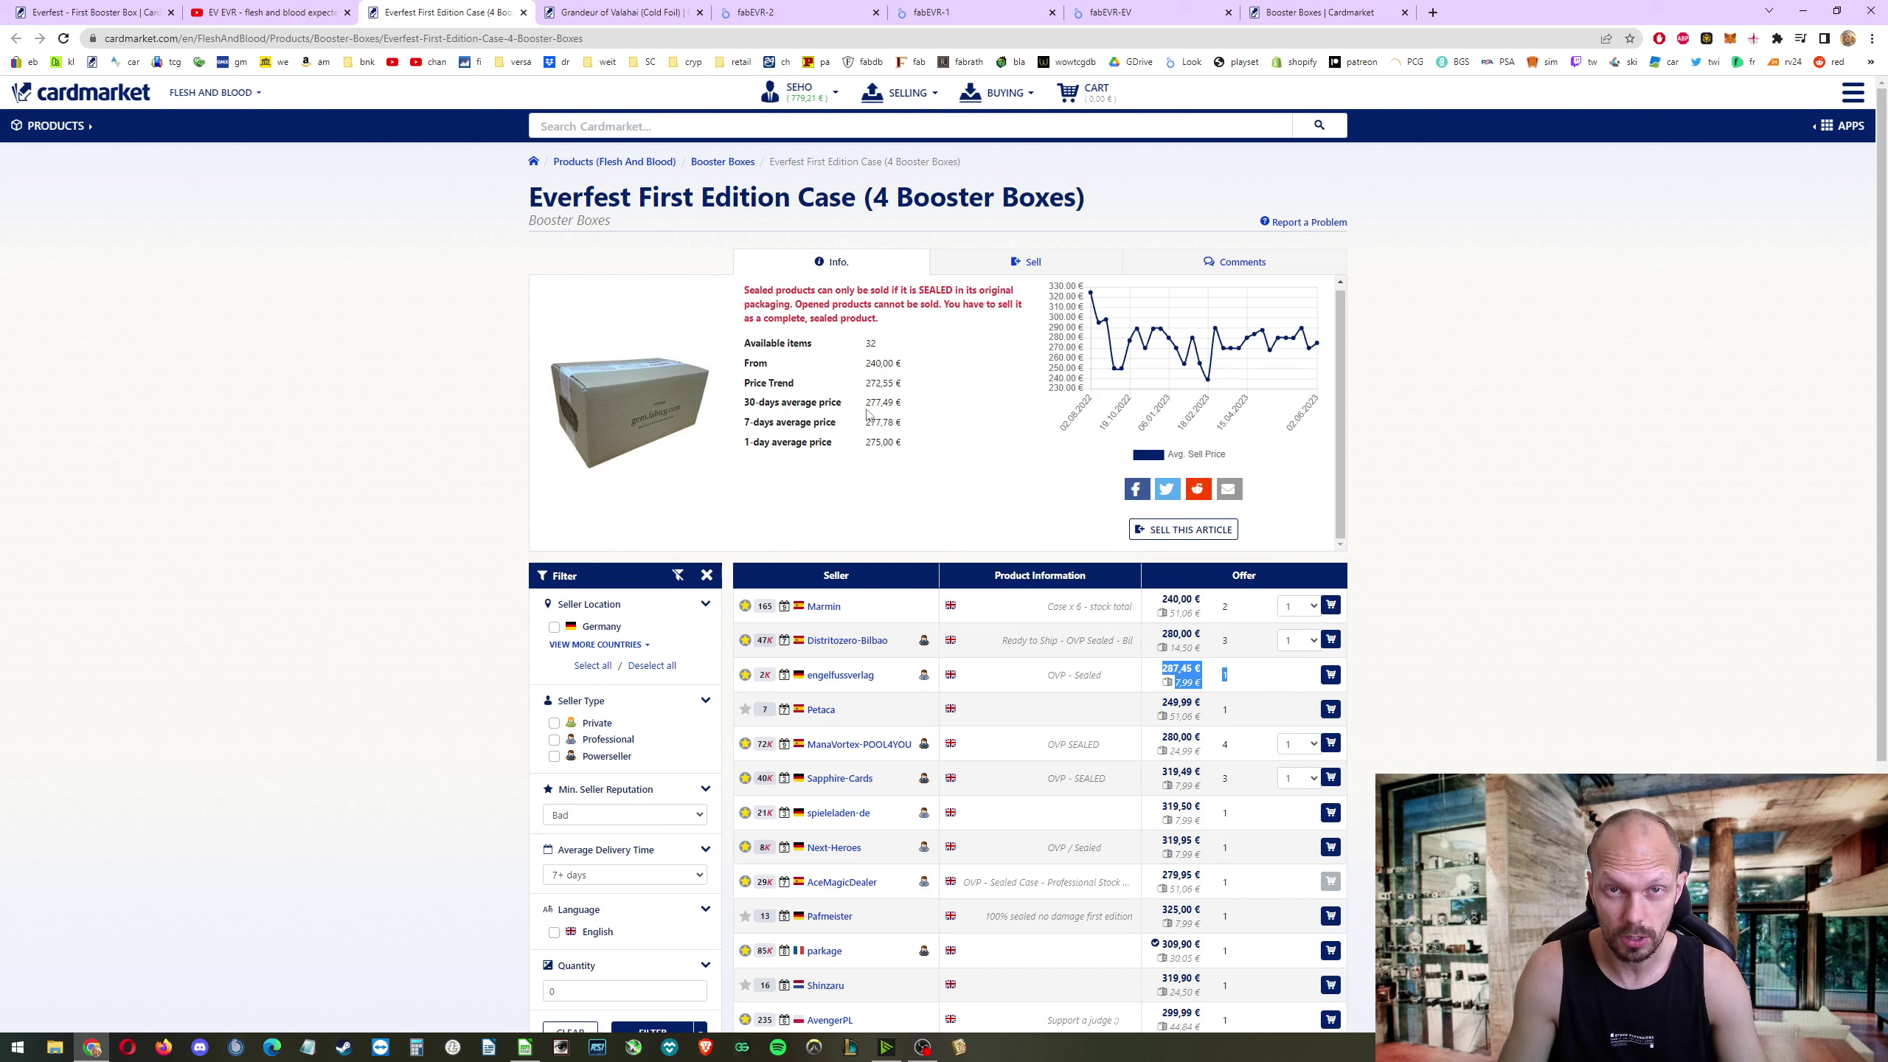
Step: Look through both pages of the account's own Magic booster box offers and return to the first page
click(1330, 12)
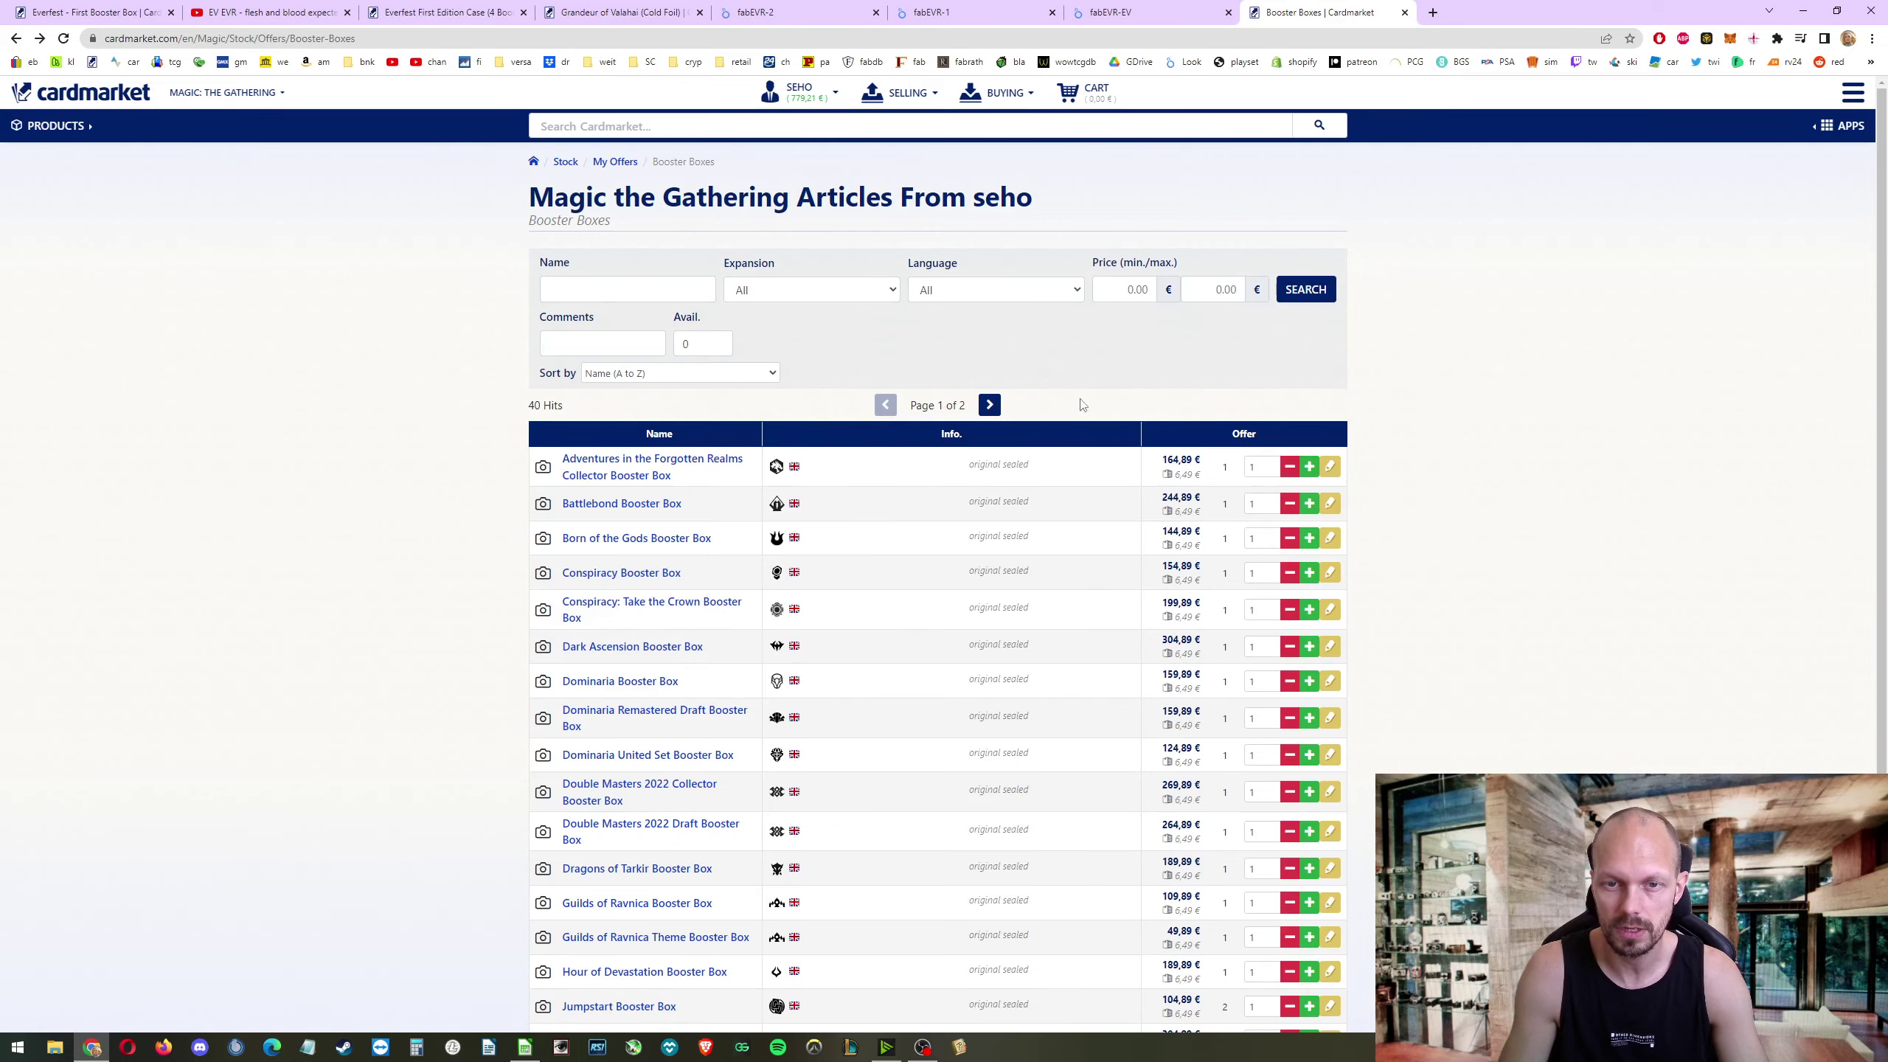
scroll(1051, 499, down, 4)
scroll(1051, 499, up, 2)
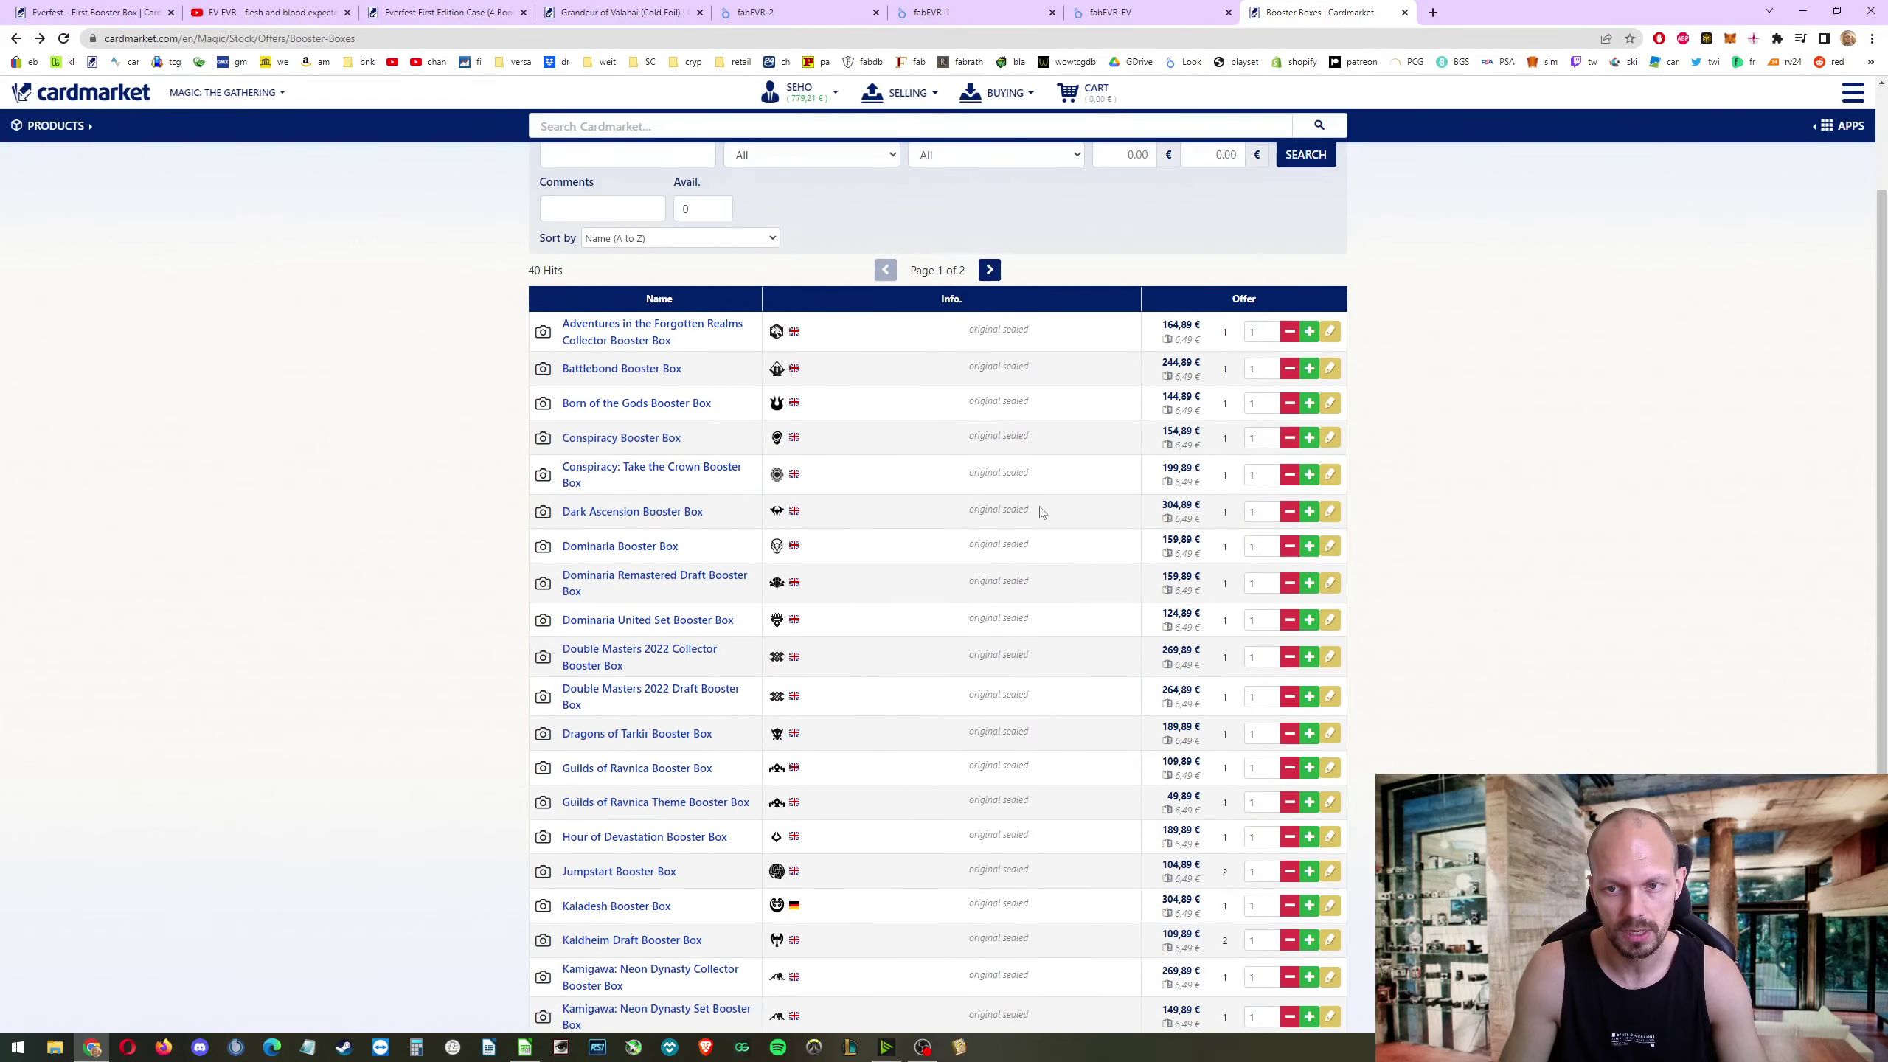
scroll(1197, 589, down, 1)
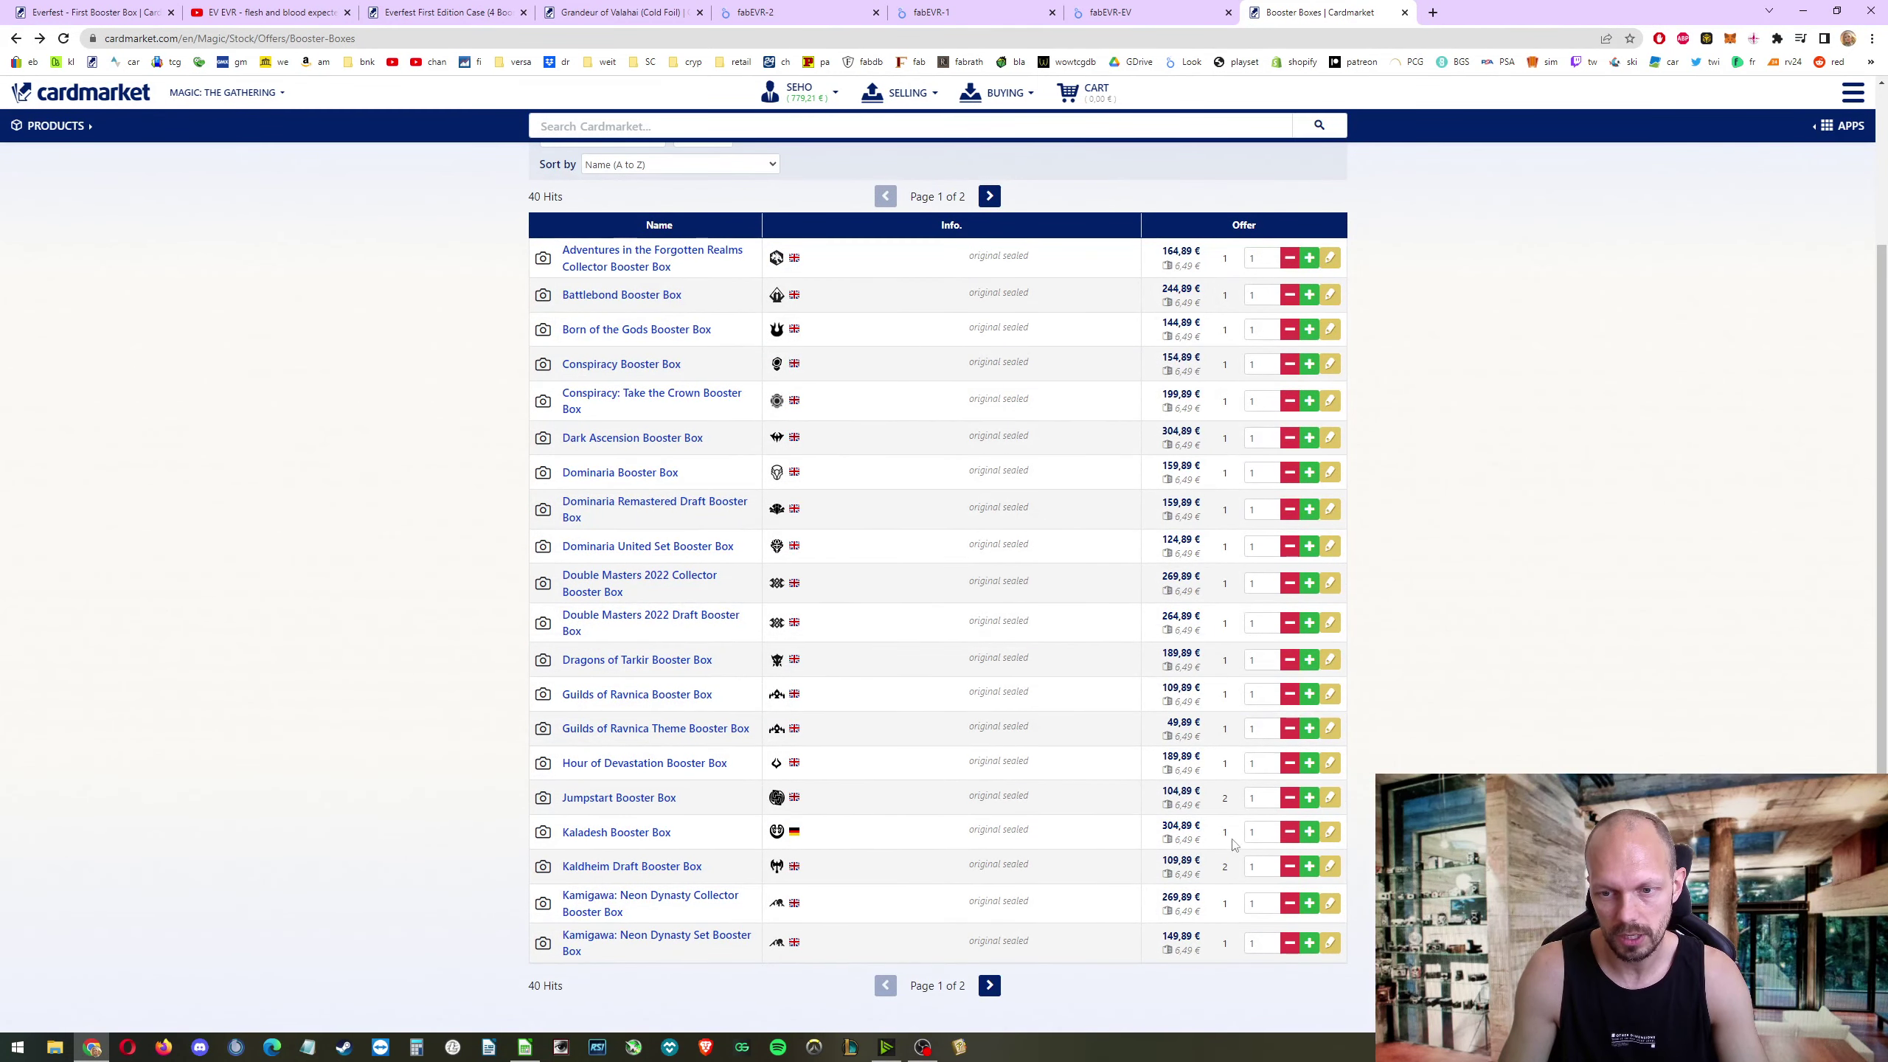
click(990, 985)
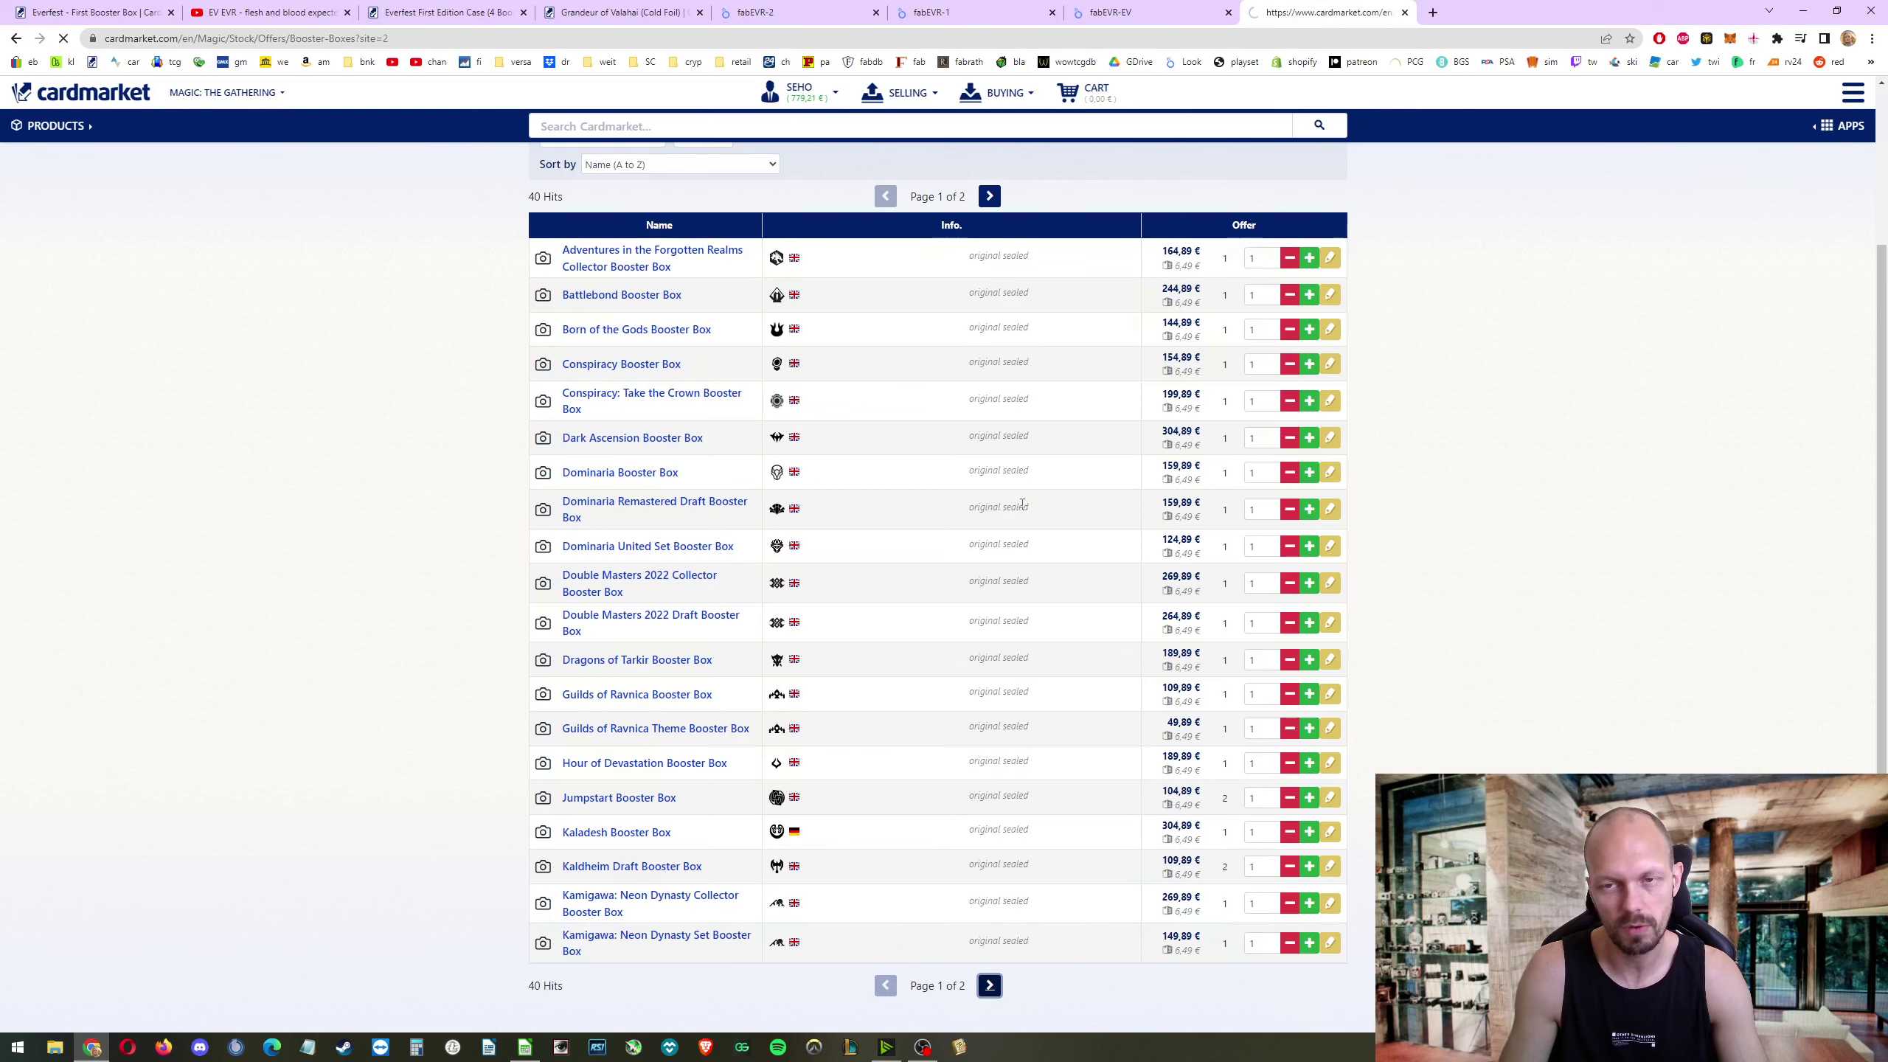
scroll(1123, 270, down, 3)
scroll(1063, 742, up, 3)
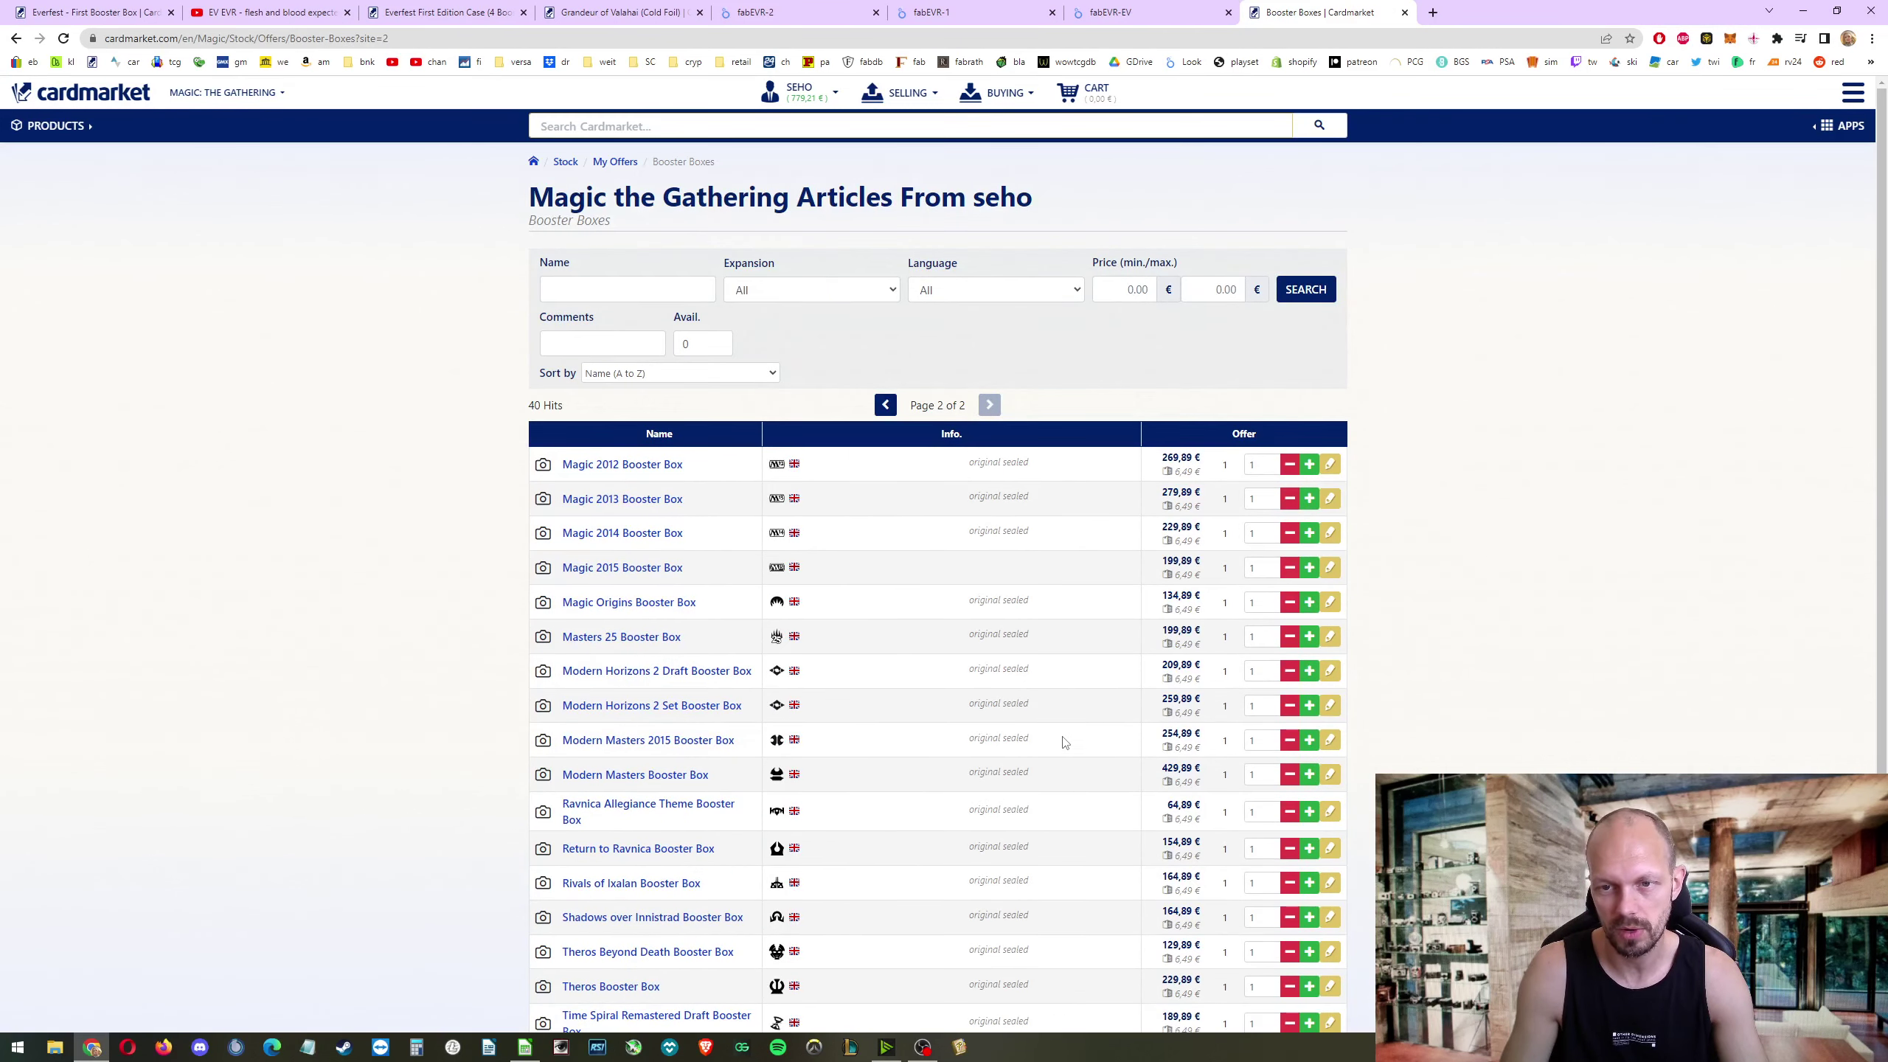
scroll(1063, 742, down, 3)
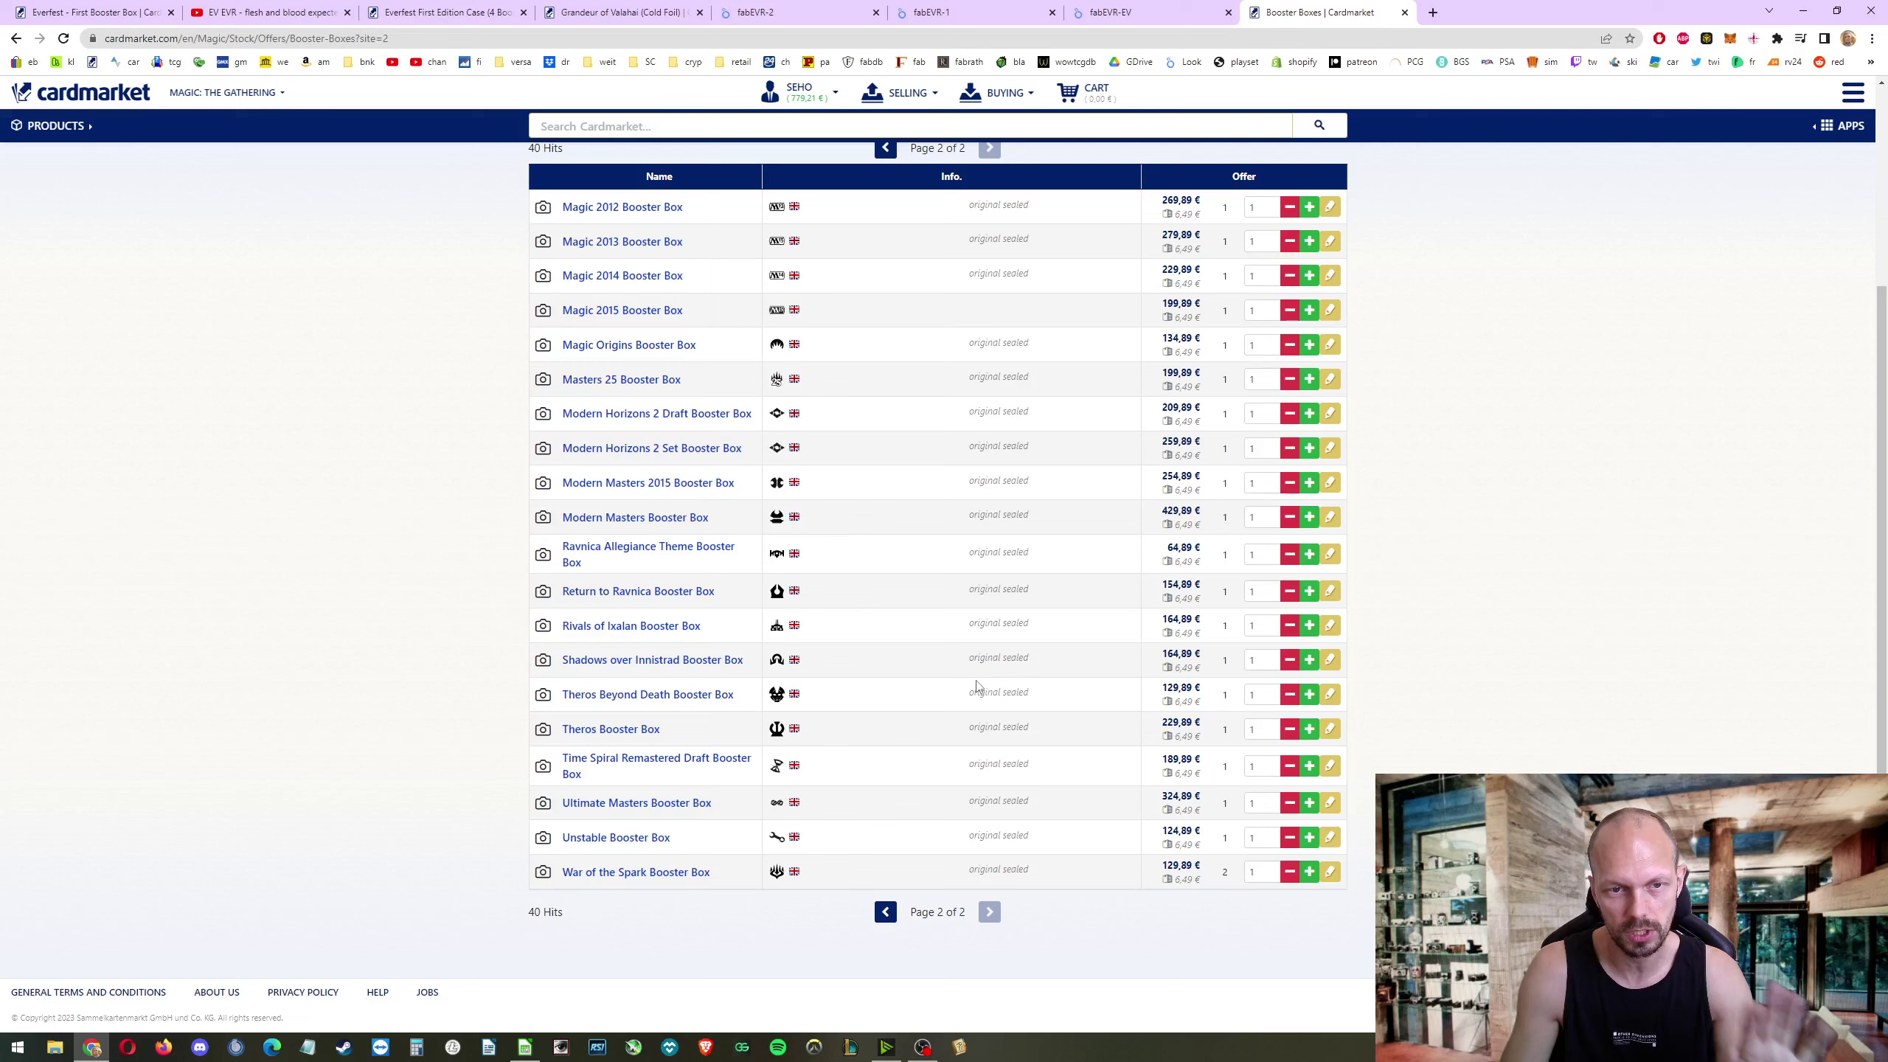
key(alt+Left)
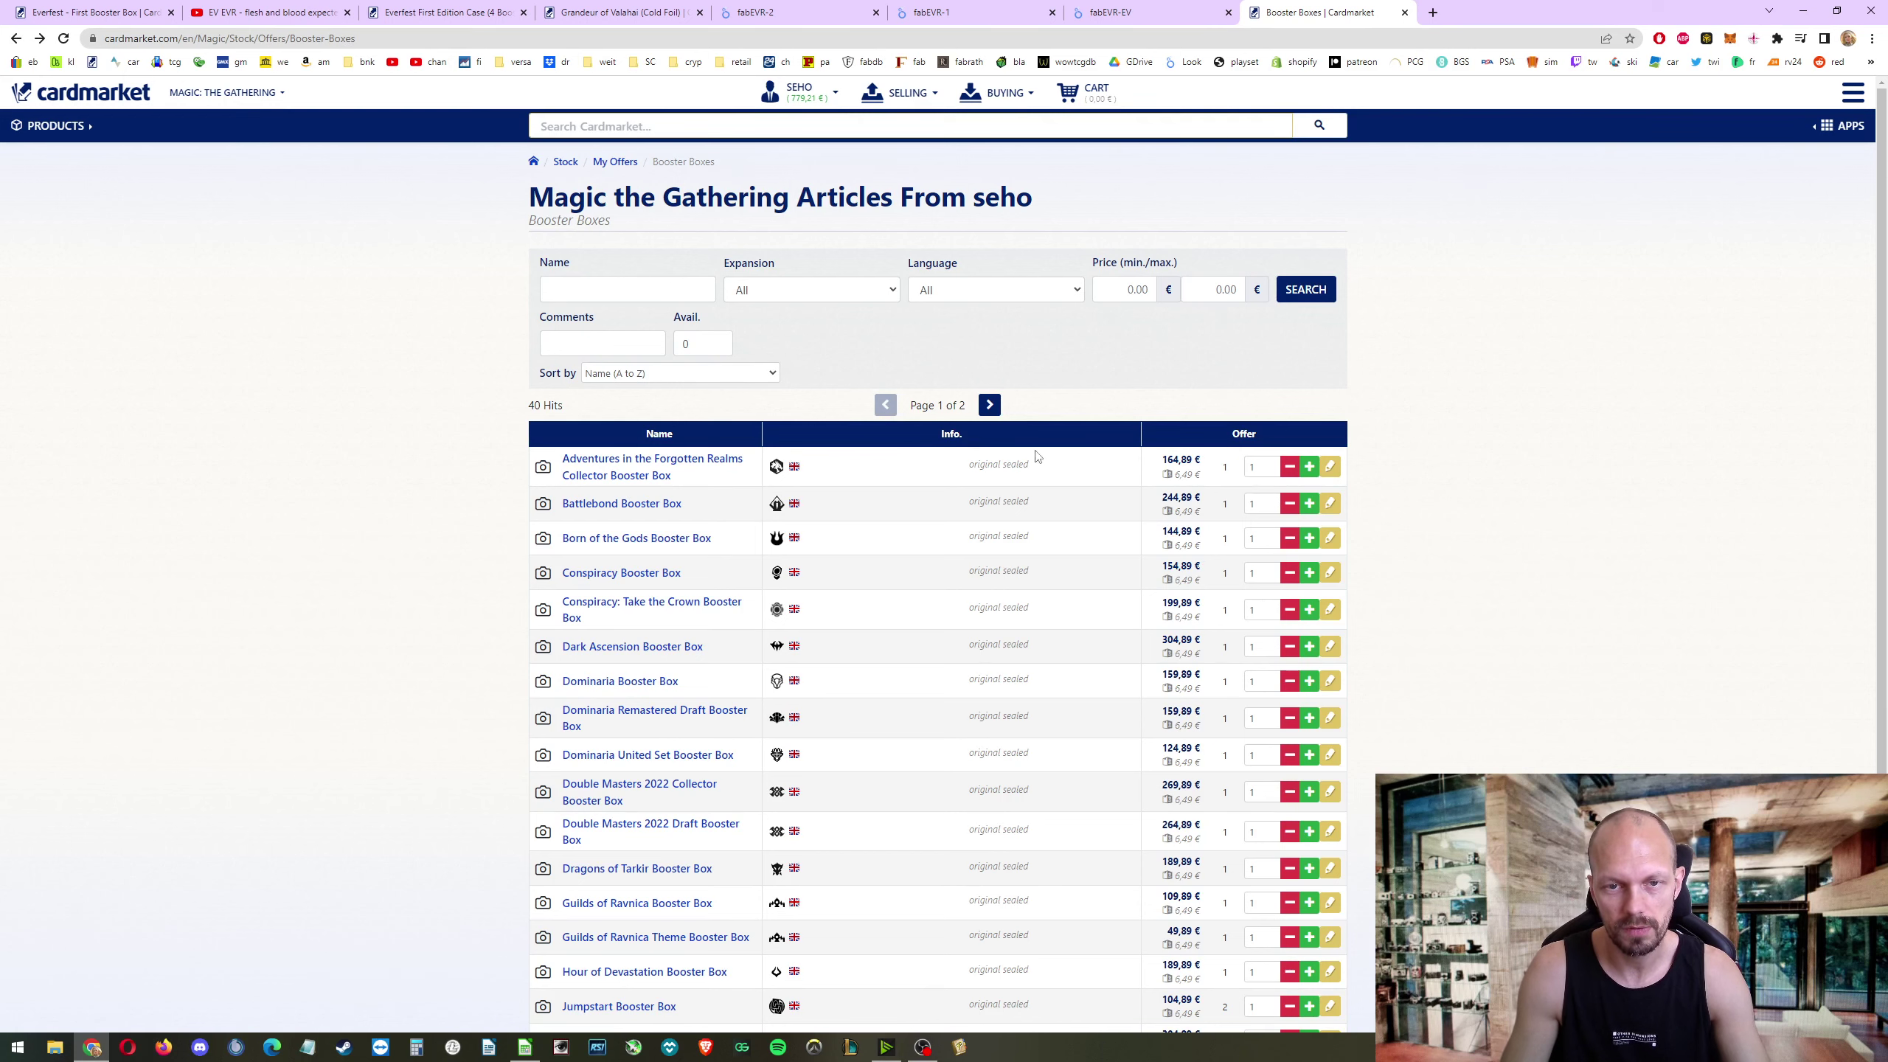
Step: Open the Grandeur of Valahai (Cold Foil) listing and examine its price chart and the cheapest offer from Germany
click(413, 10)
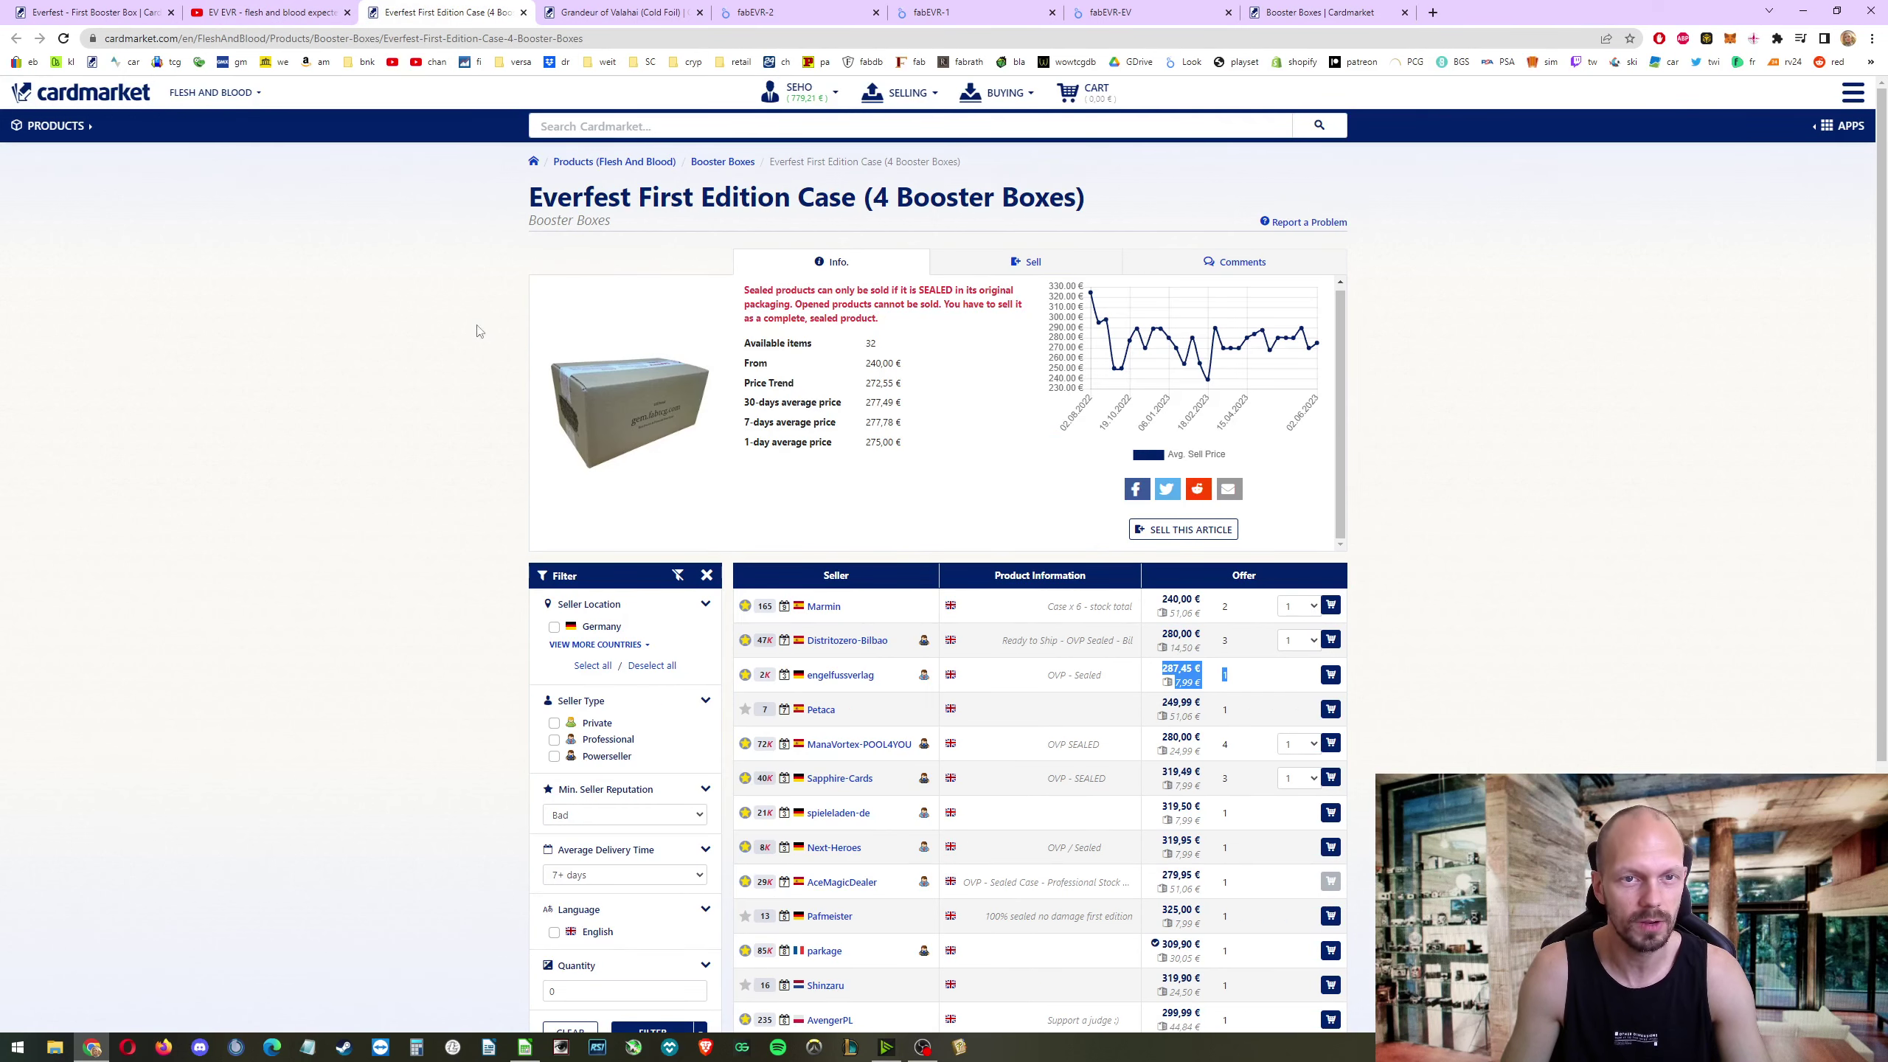
click(603, 10)
scroll(889, 399, up, 2)
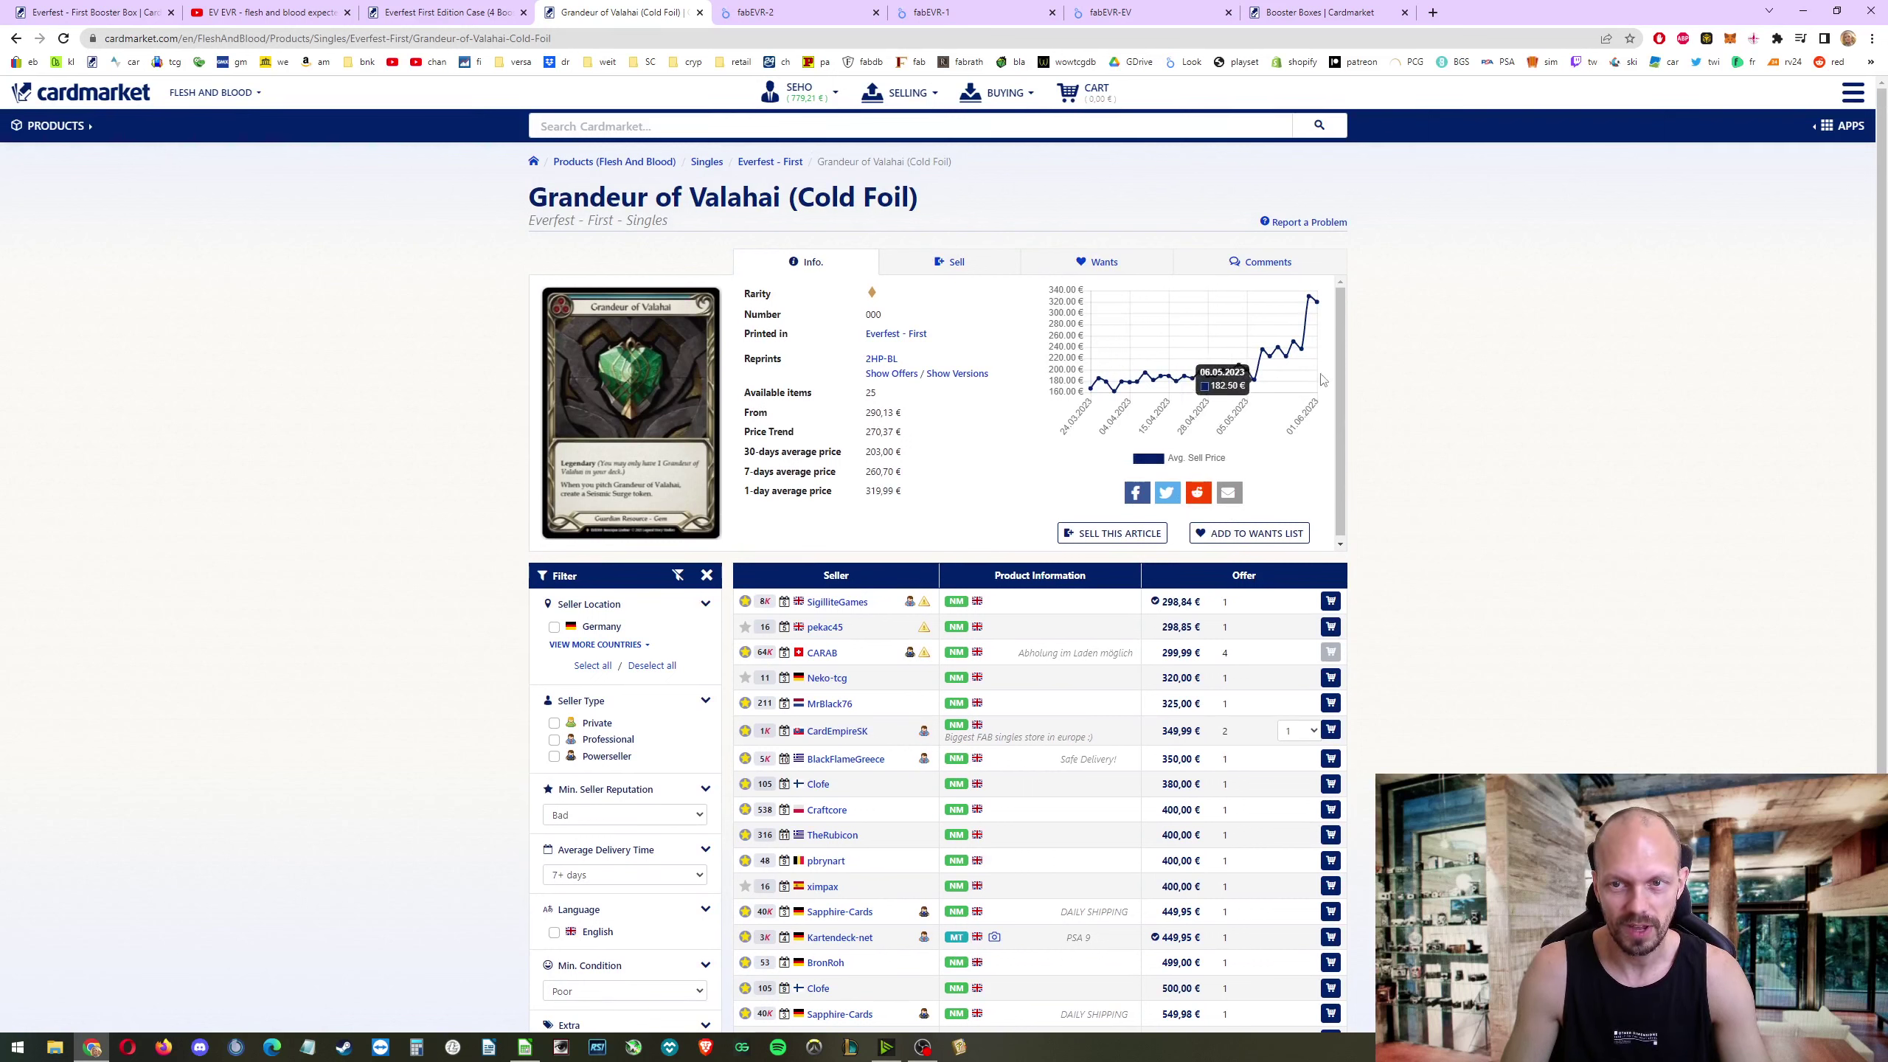
mouse_move(1134, 383)
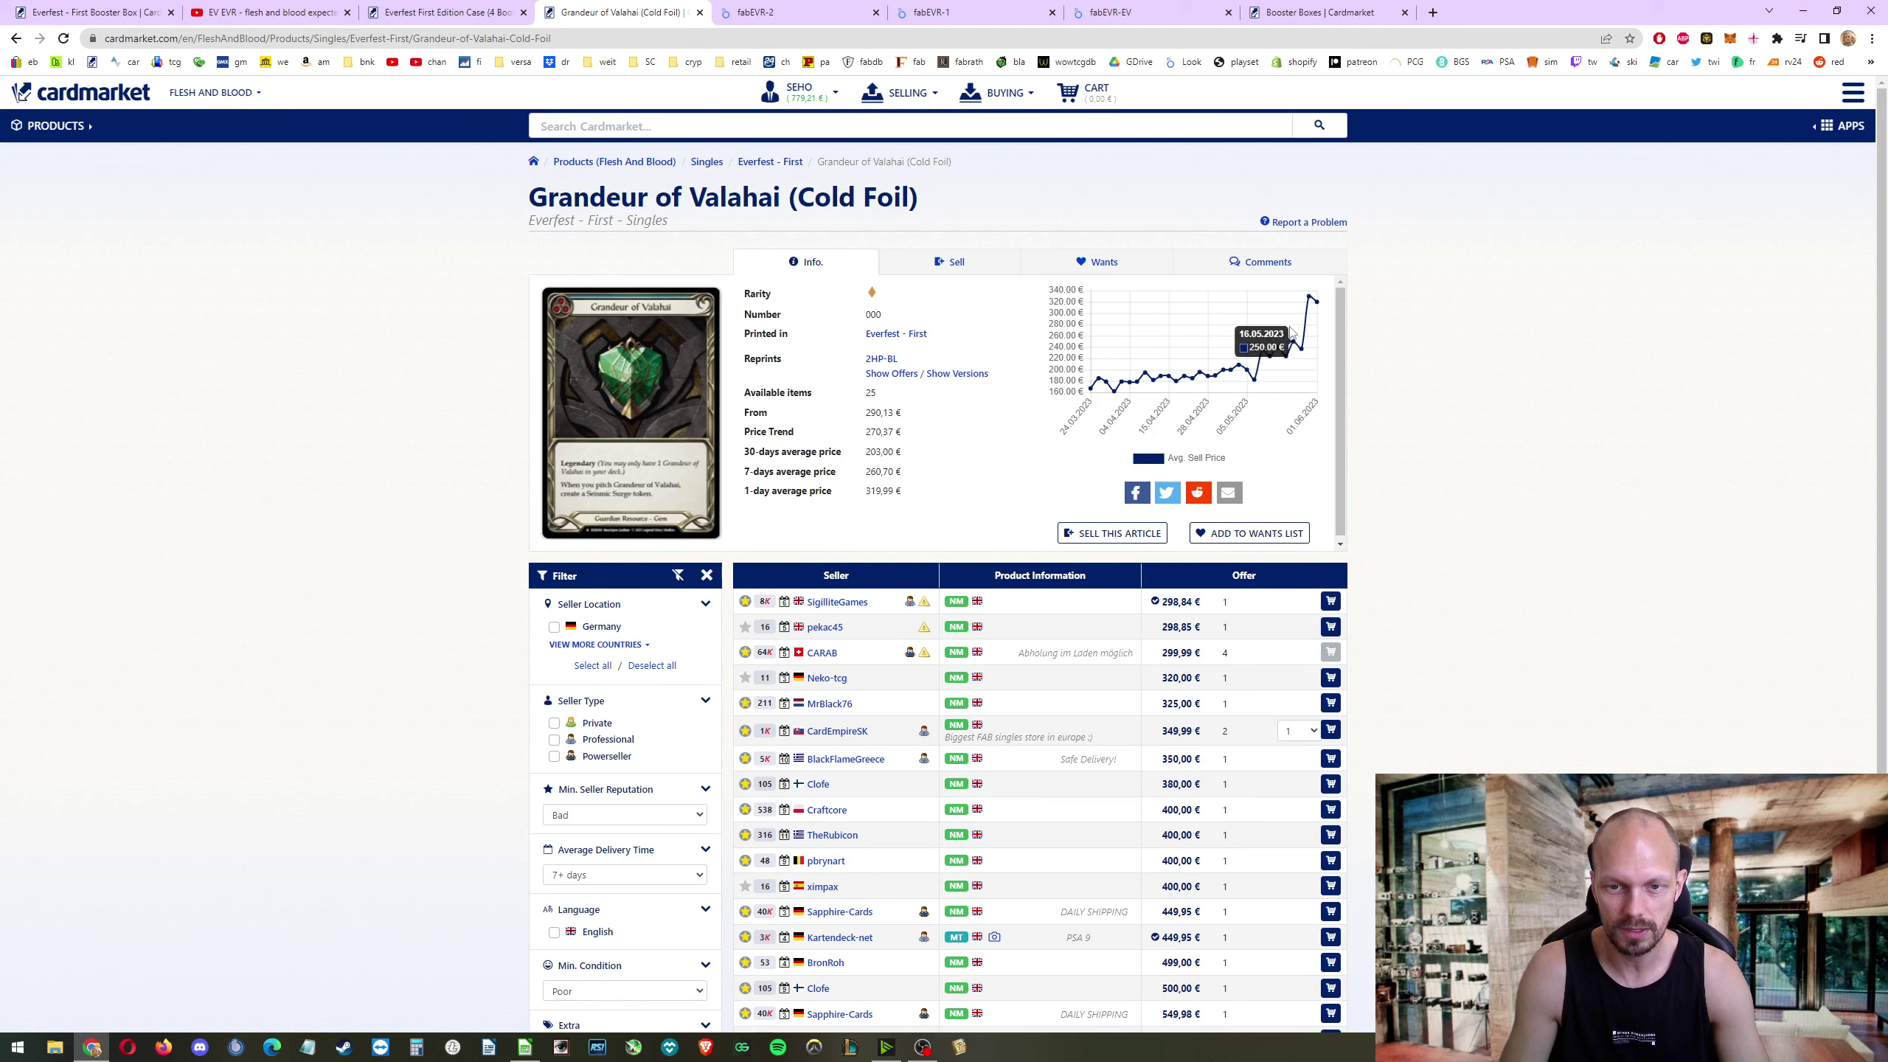
drag(1157, 678, 1247, 680)
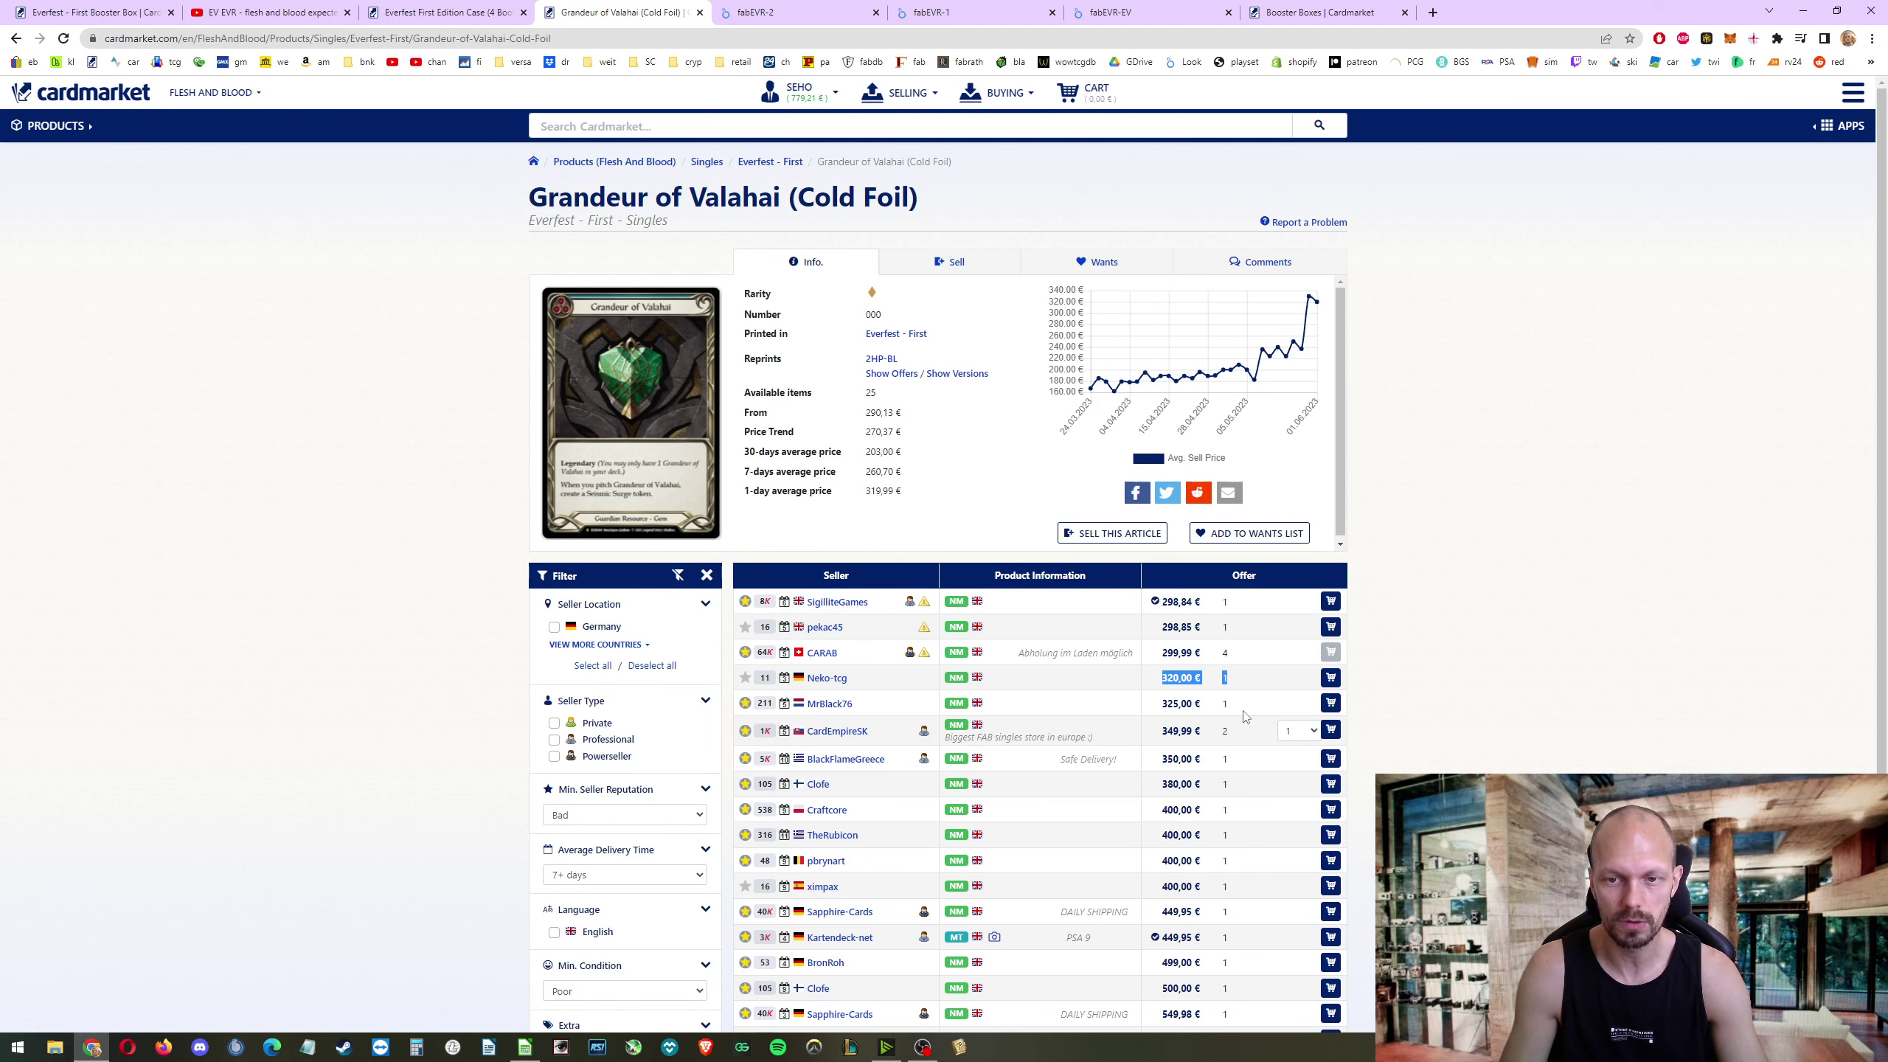
Step: Switch to the fabEVRev.ods spreadsheet in LibreOffice Calc and check the grandeur price recorded for 05.06.23
key(alt+Tab)
key(alt+Tab)
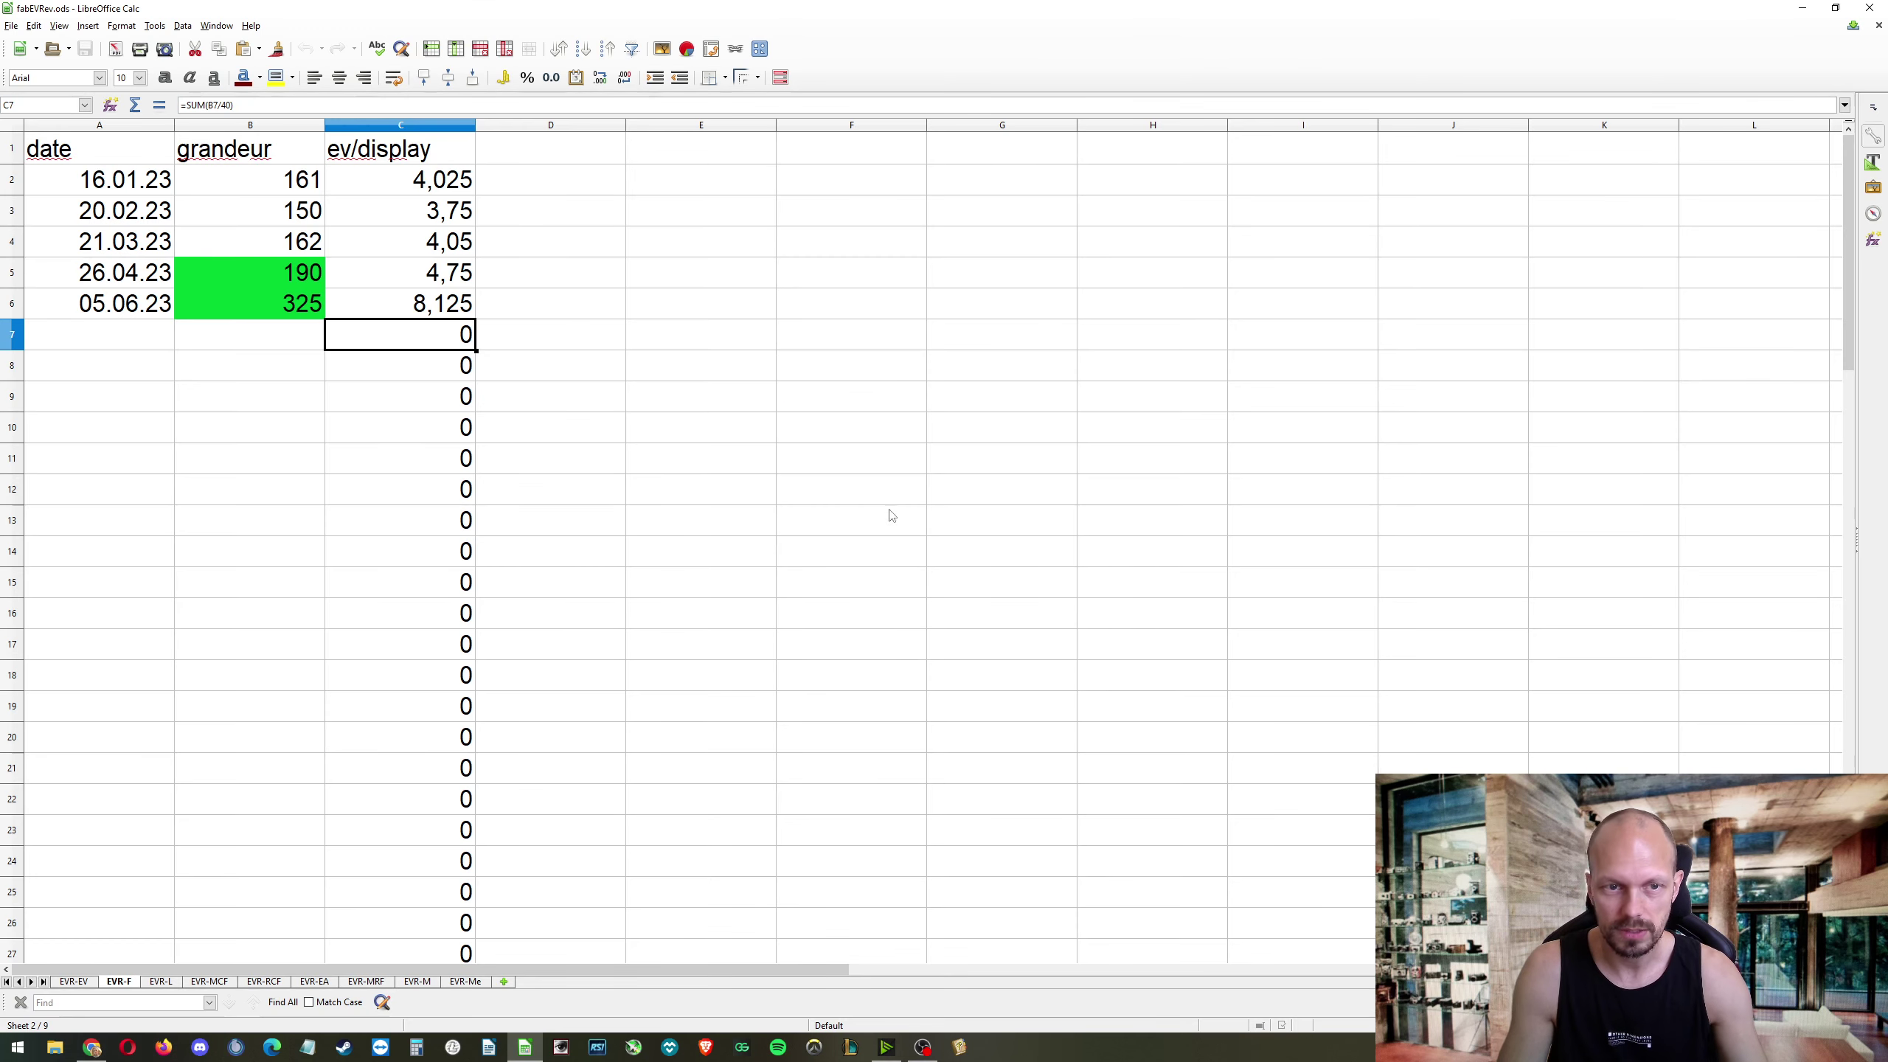
click(248, 313)
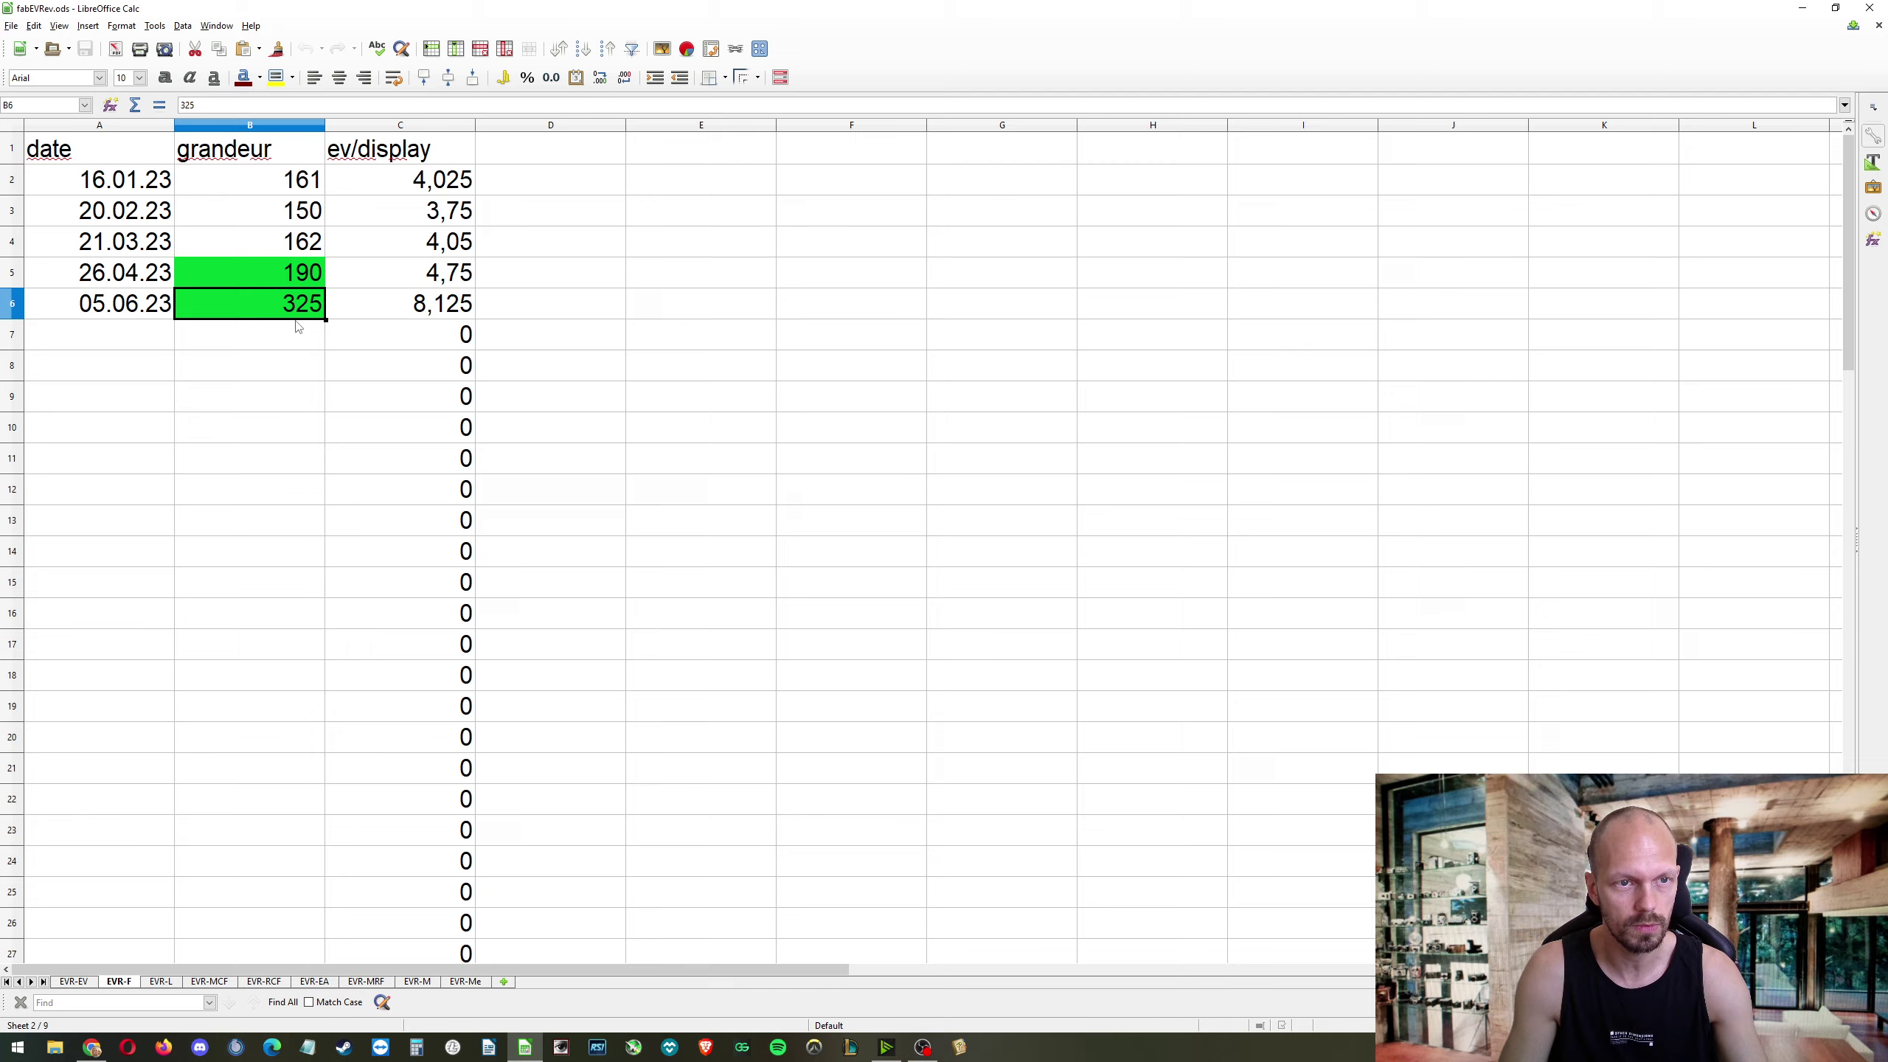
Step: Return to the Grandeur of Valahai listing in the browser and recheck the cheapest German offer against the remaining offers
key(alt+Tab)
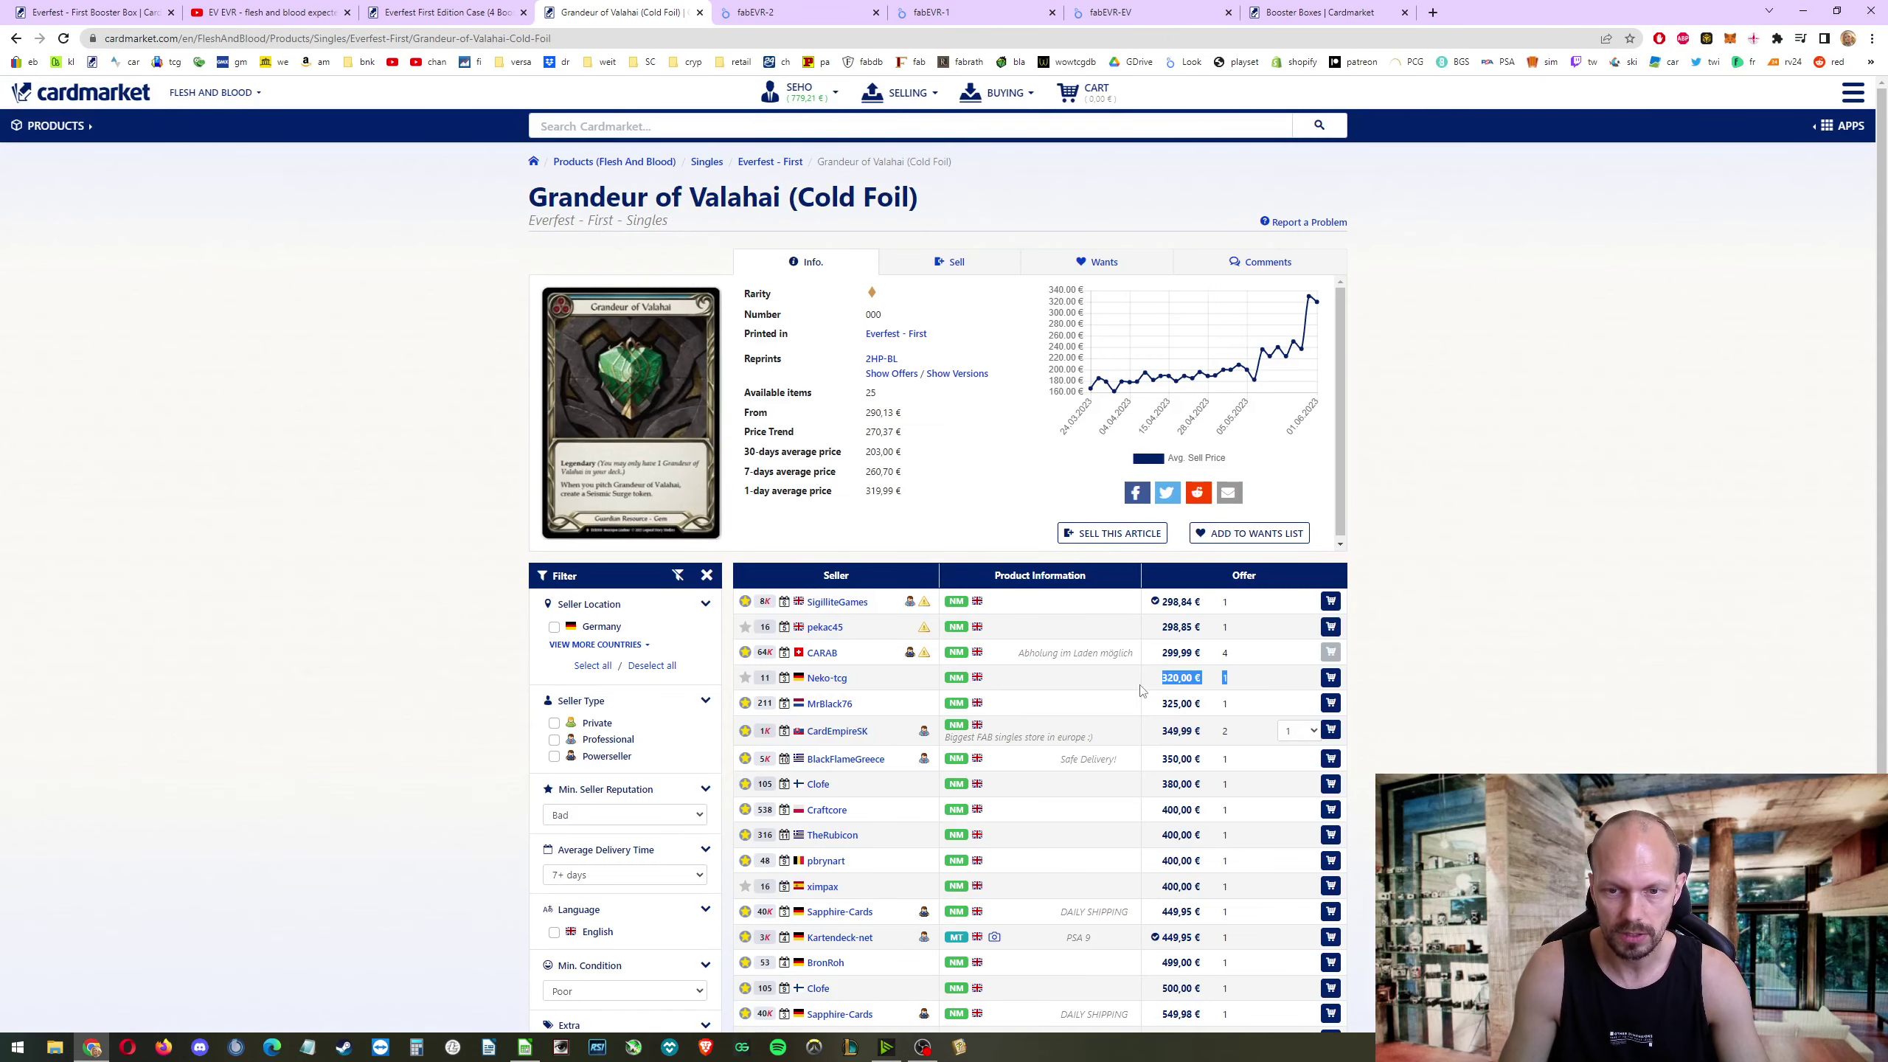
drag(1161, 677, 1251, 682)
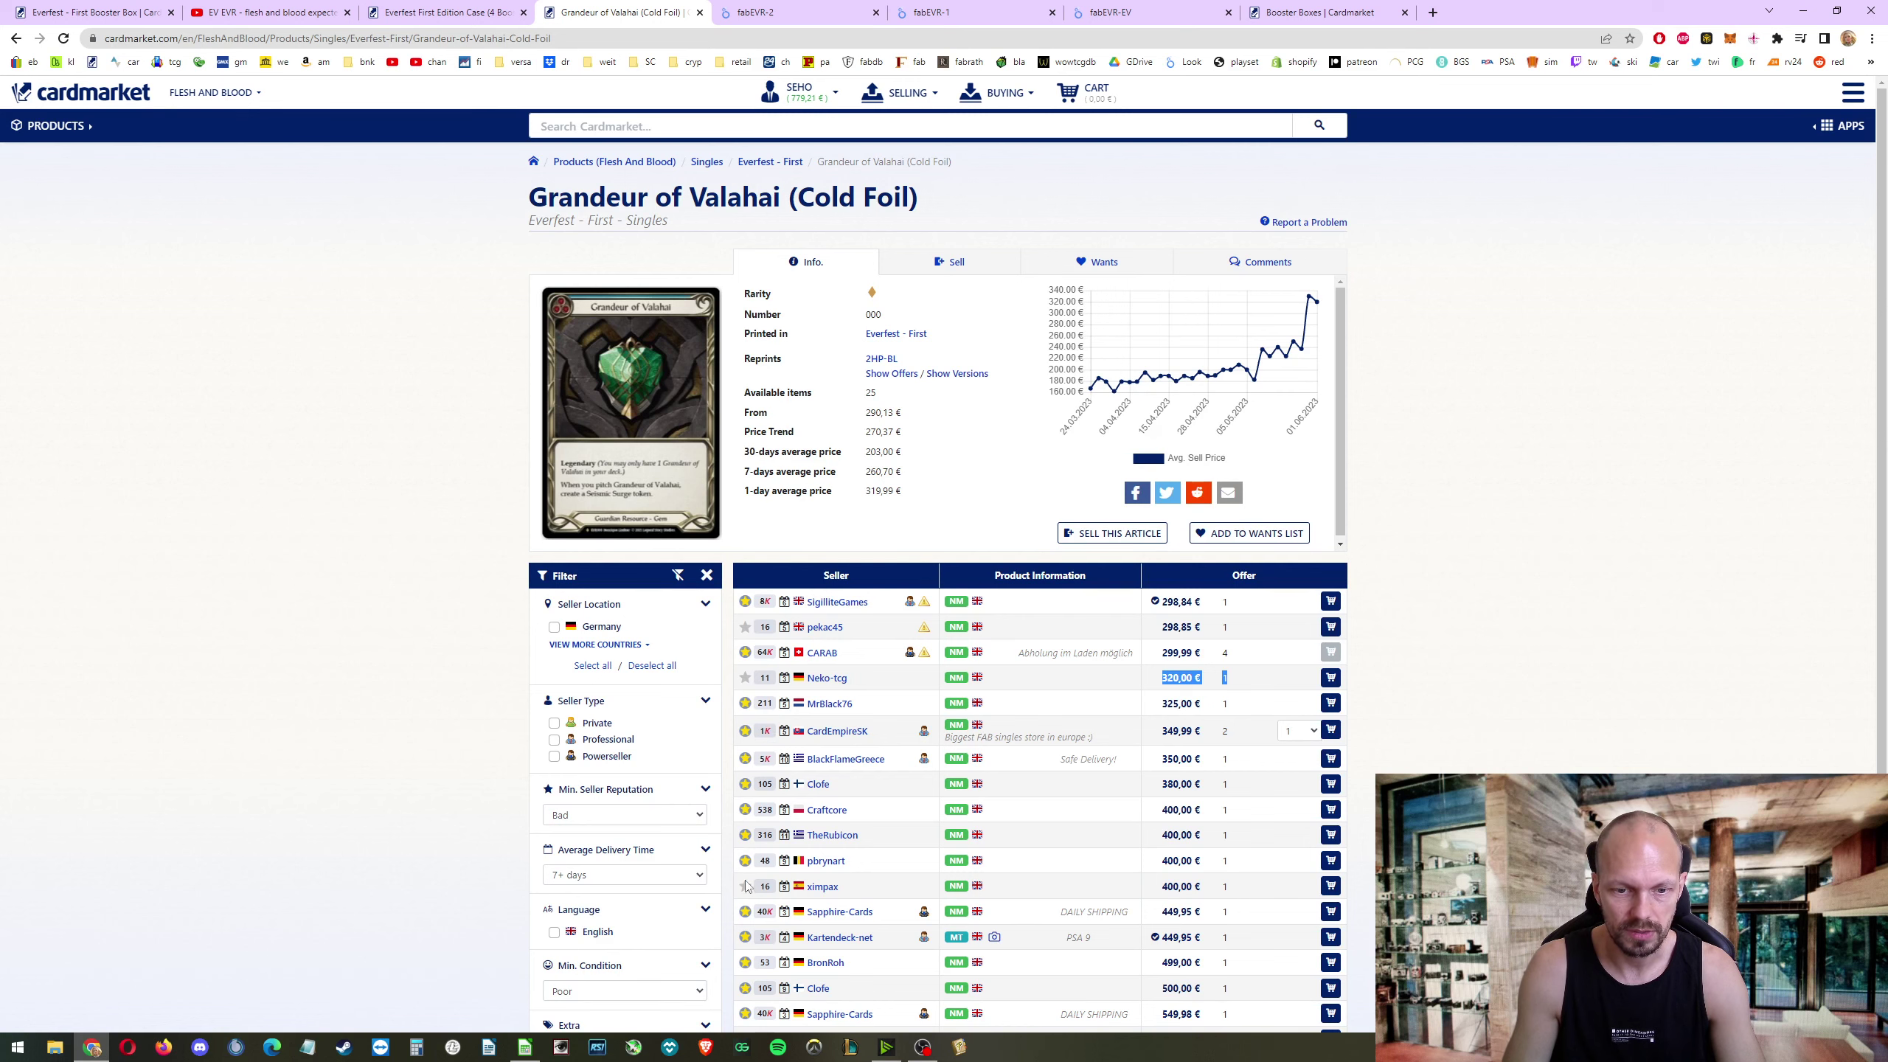
scroll(761, 862, down, 3)
scroll(748, 669, up, 3)
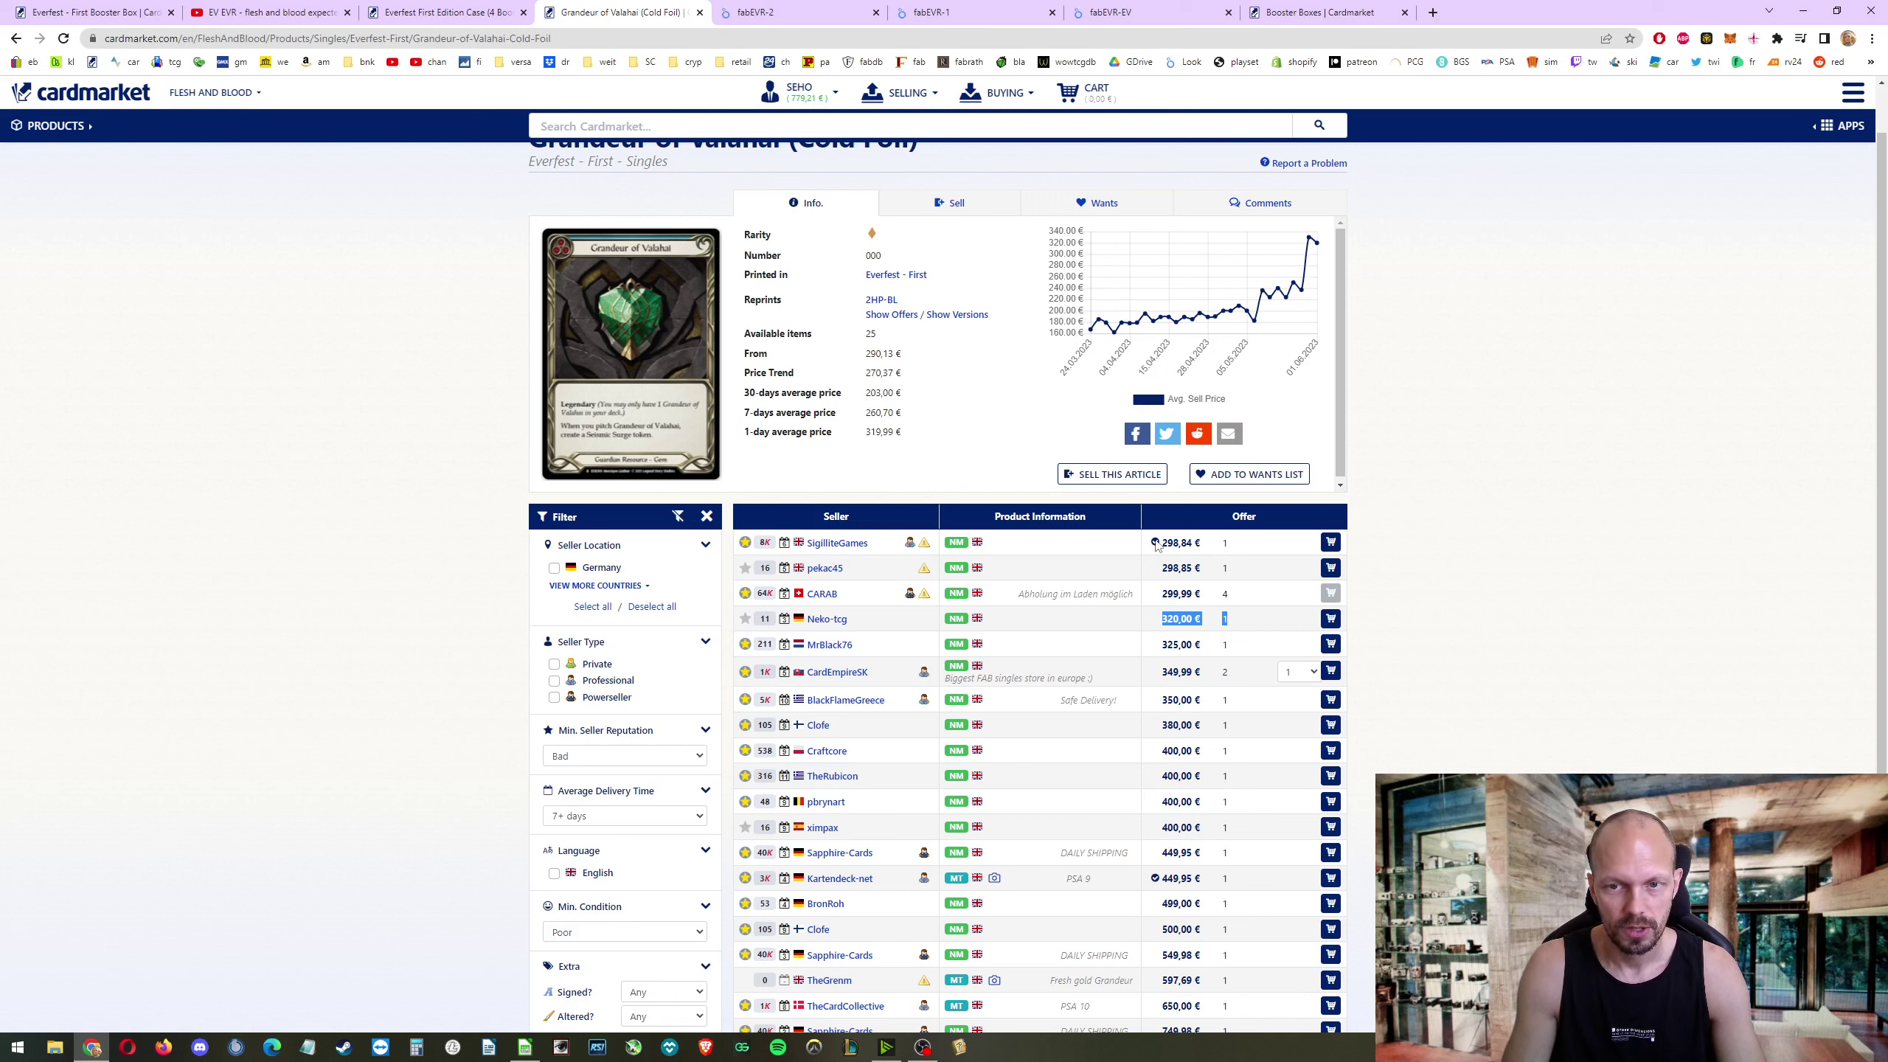
Step: Examine the three cheapest Grandeur of Valahai offers and the third one's purchase restriction, comparing them with the fourth offer
drag(1158, 542, 1245, 605)
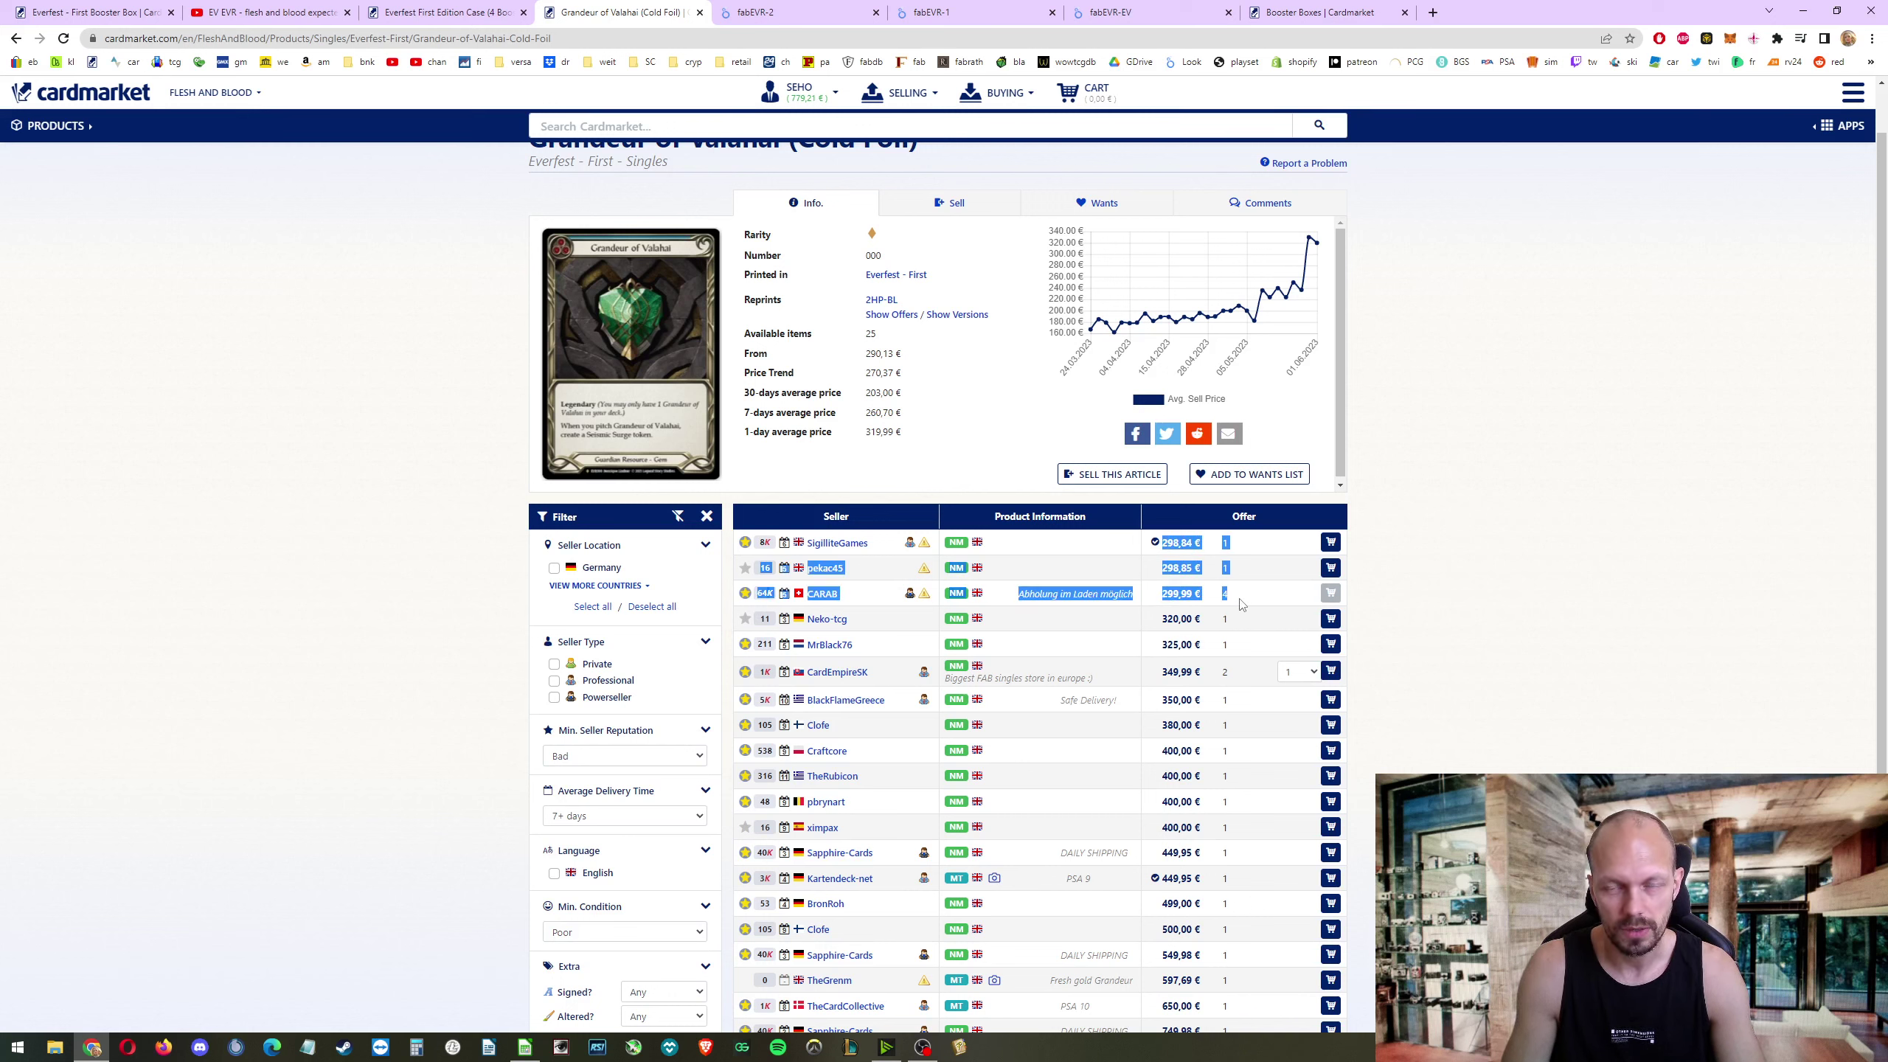
click(875, 577)
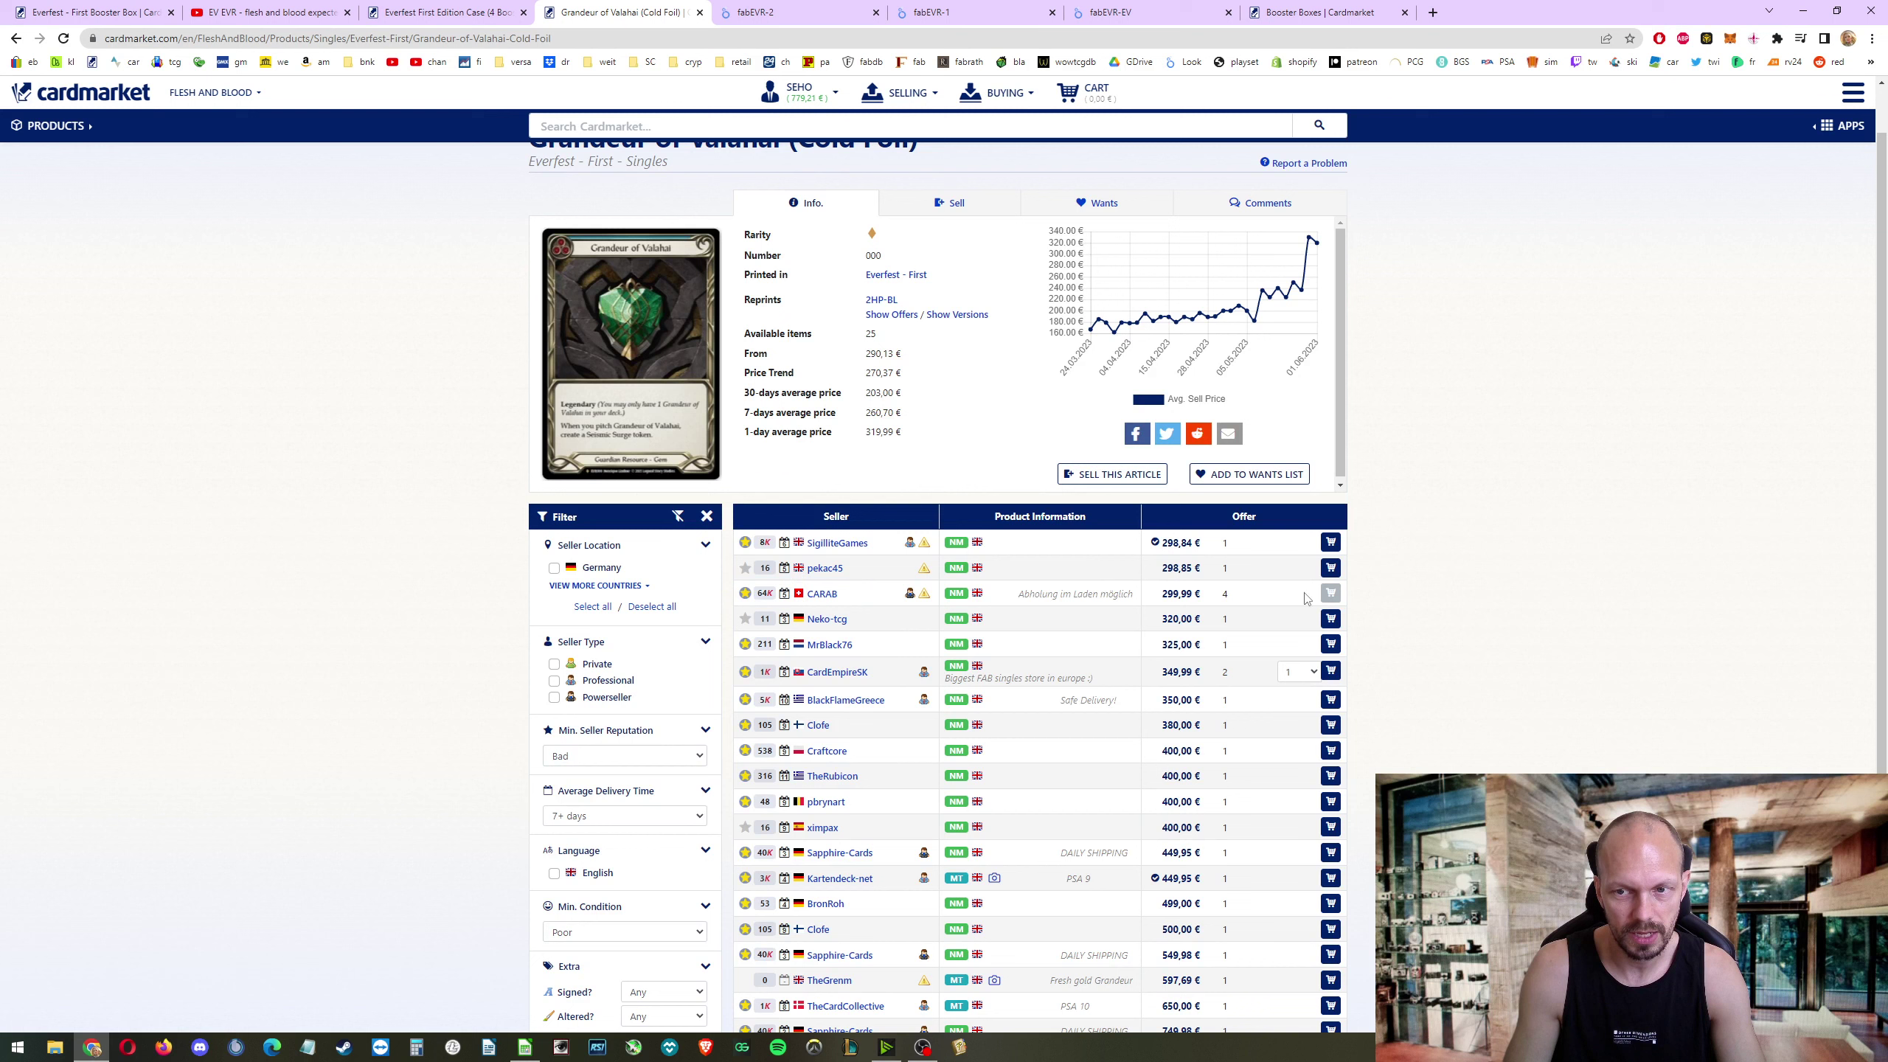
mouse_move(1313, 597)
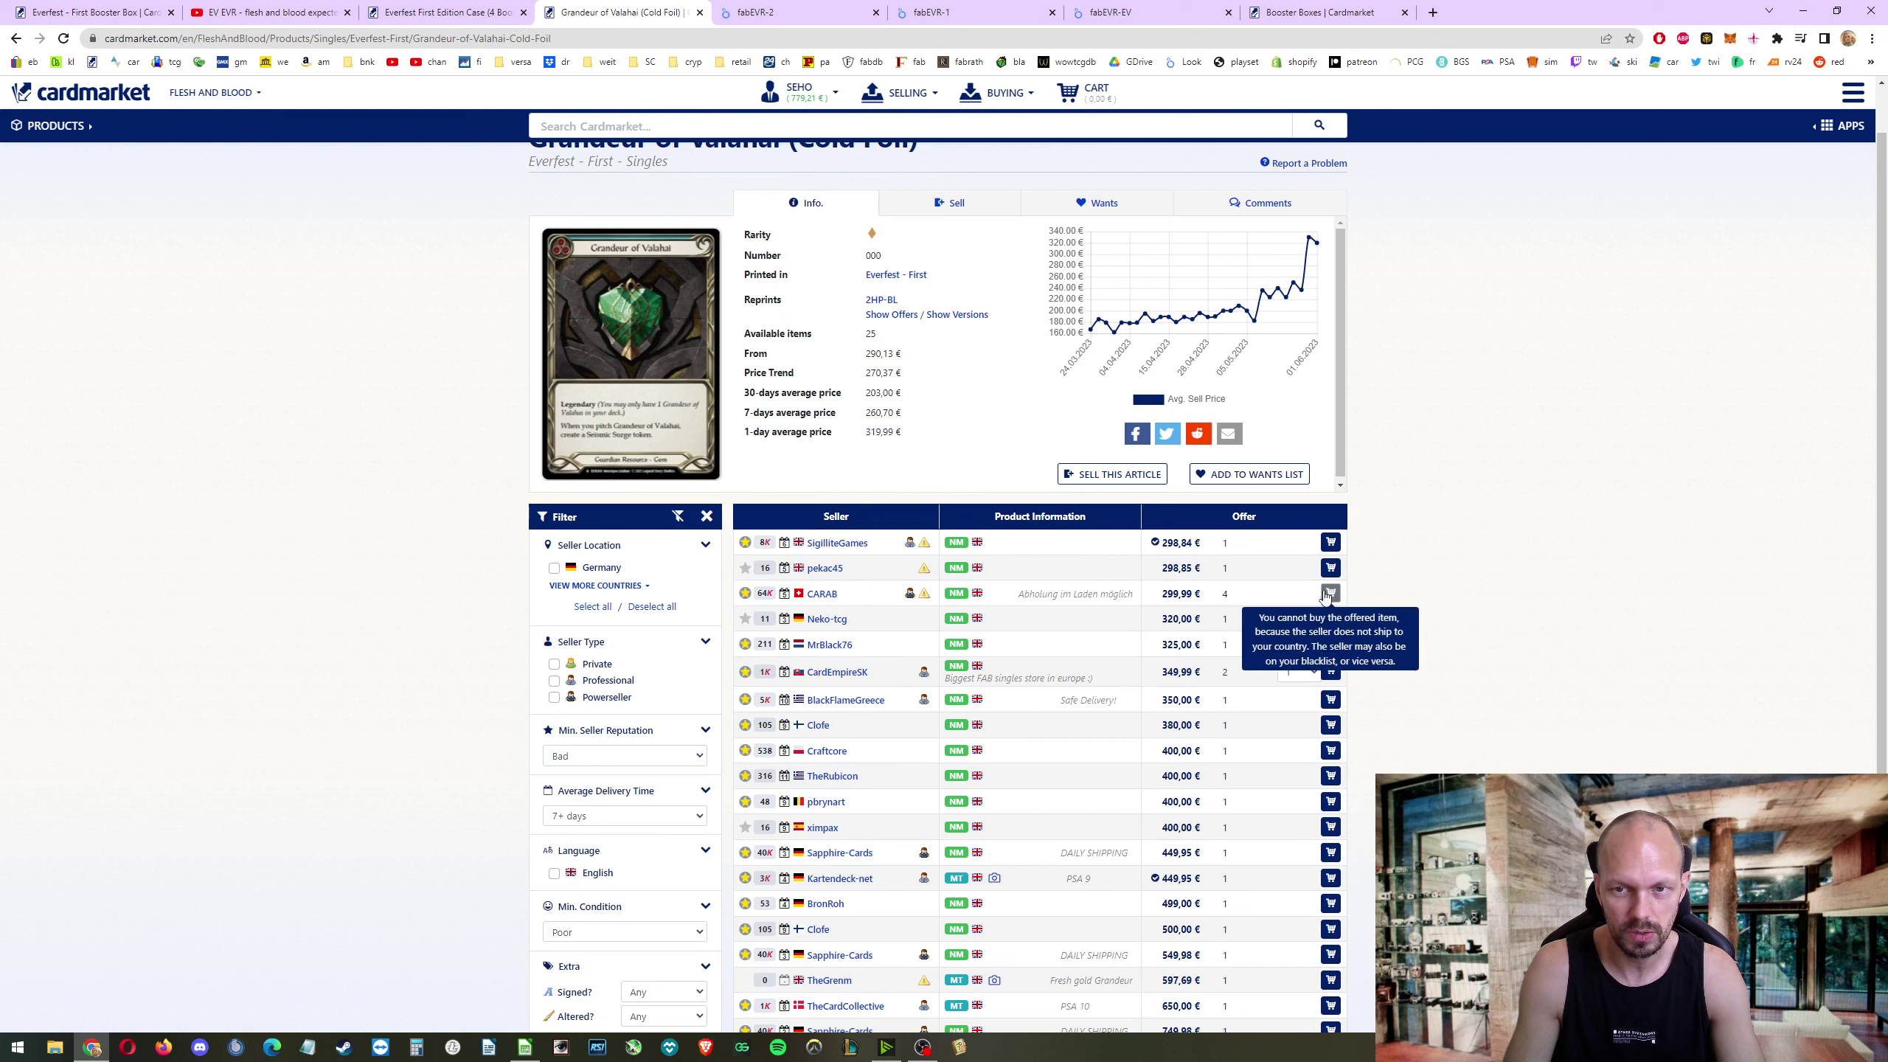
drag(1160, 543, 1241, 589)
scroll(1047, 630, down, 2)
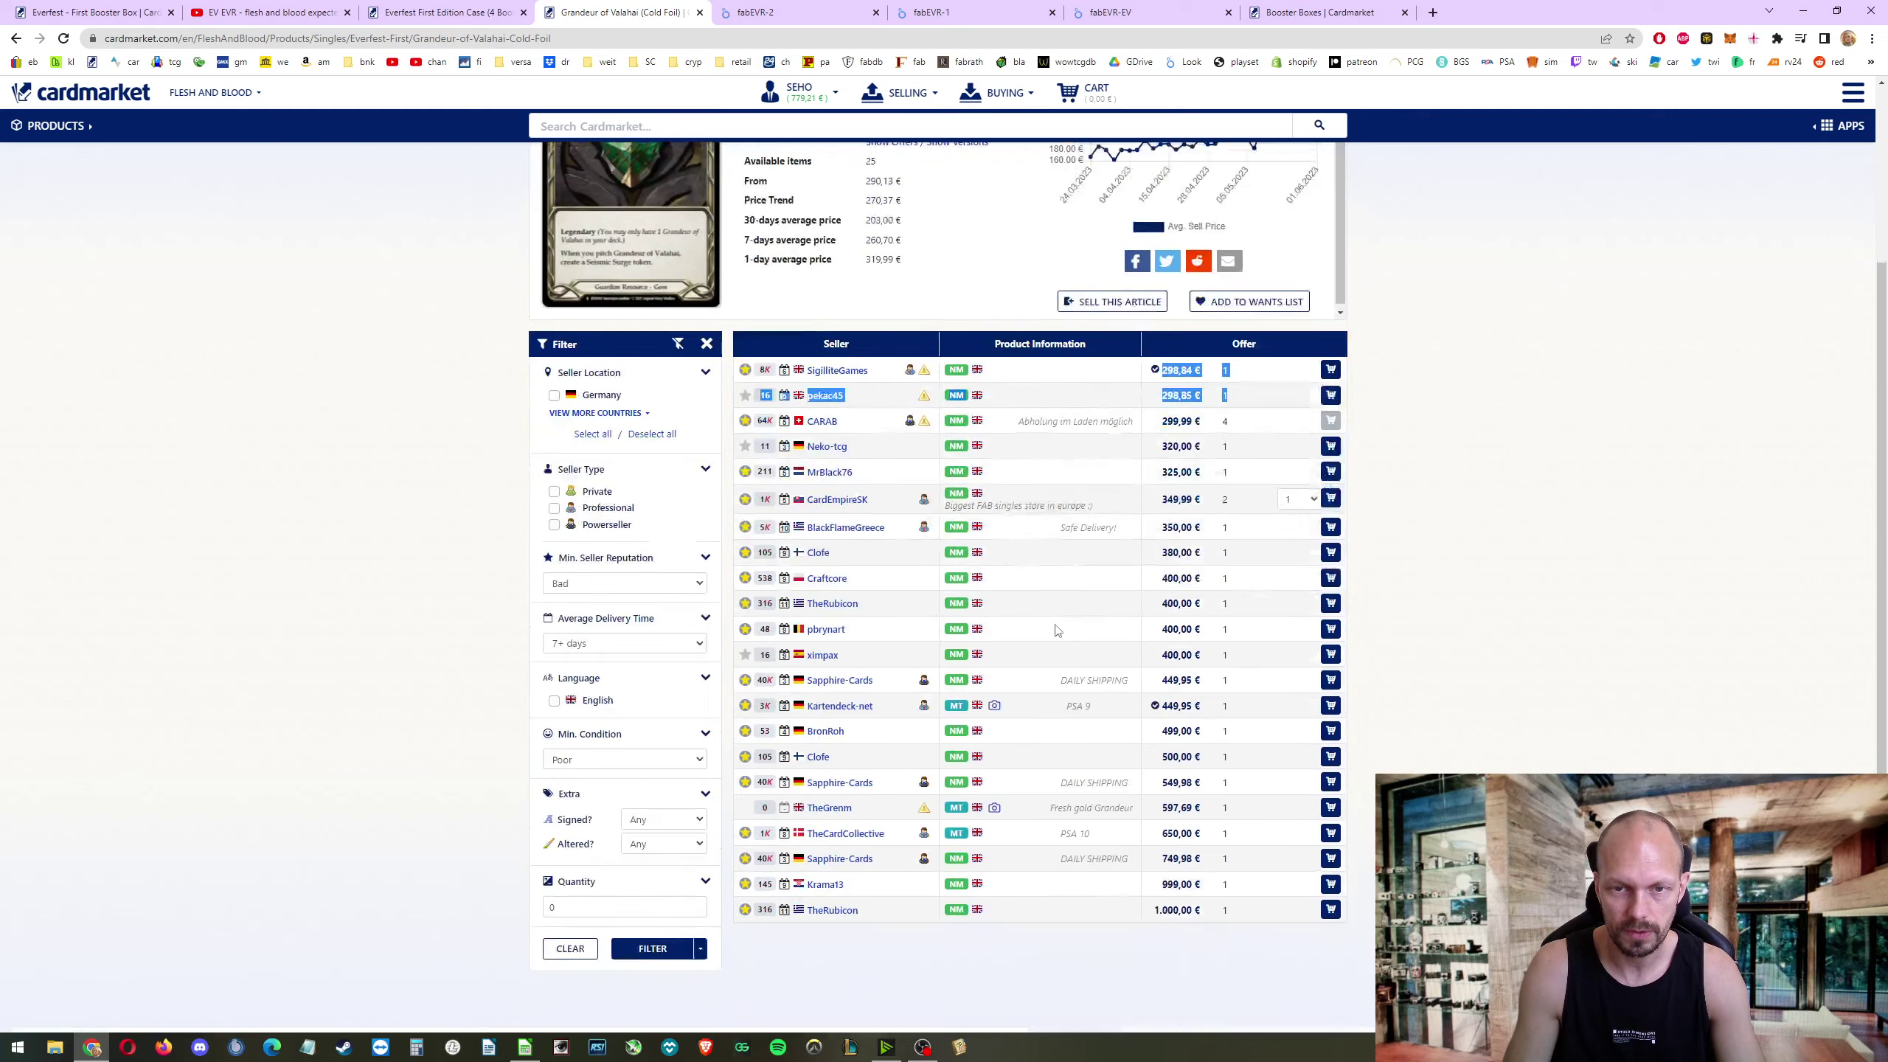
scroll(1057, 630, down, 1)
drag(1161, 397, 1230, 402)
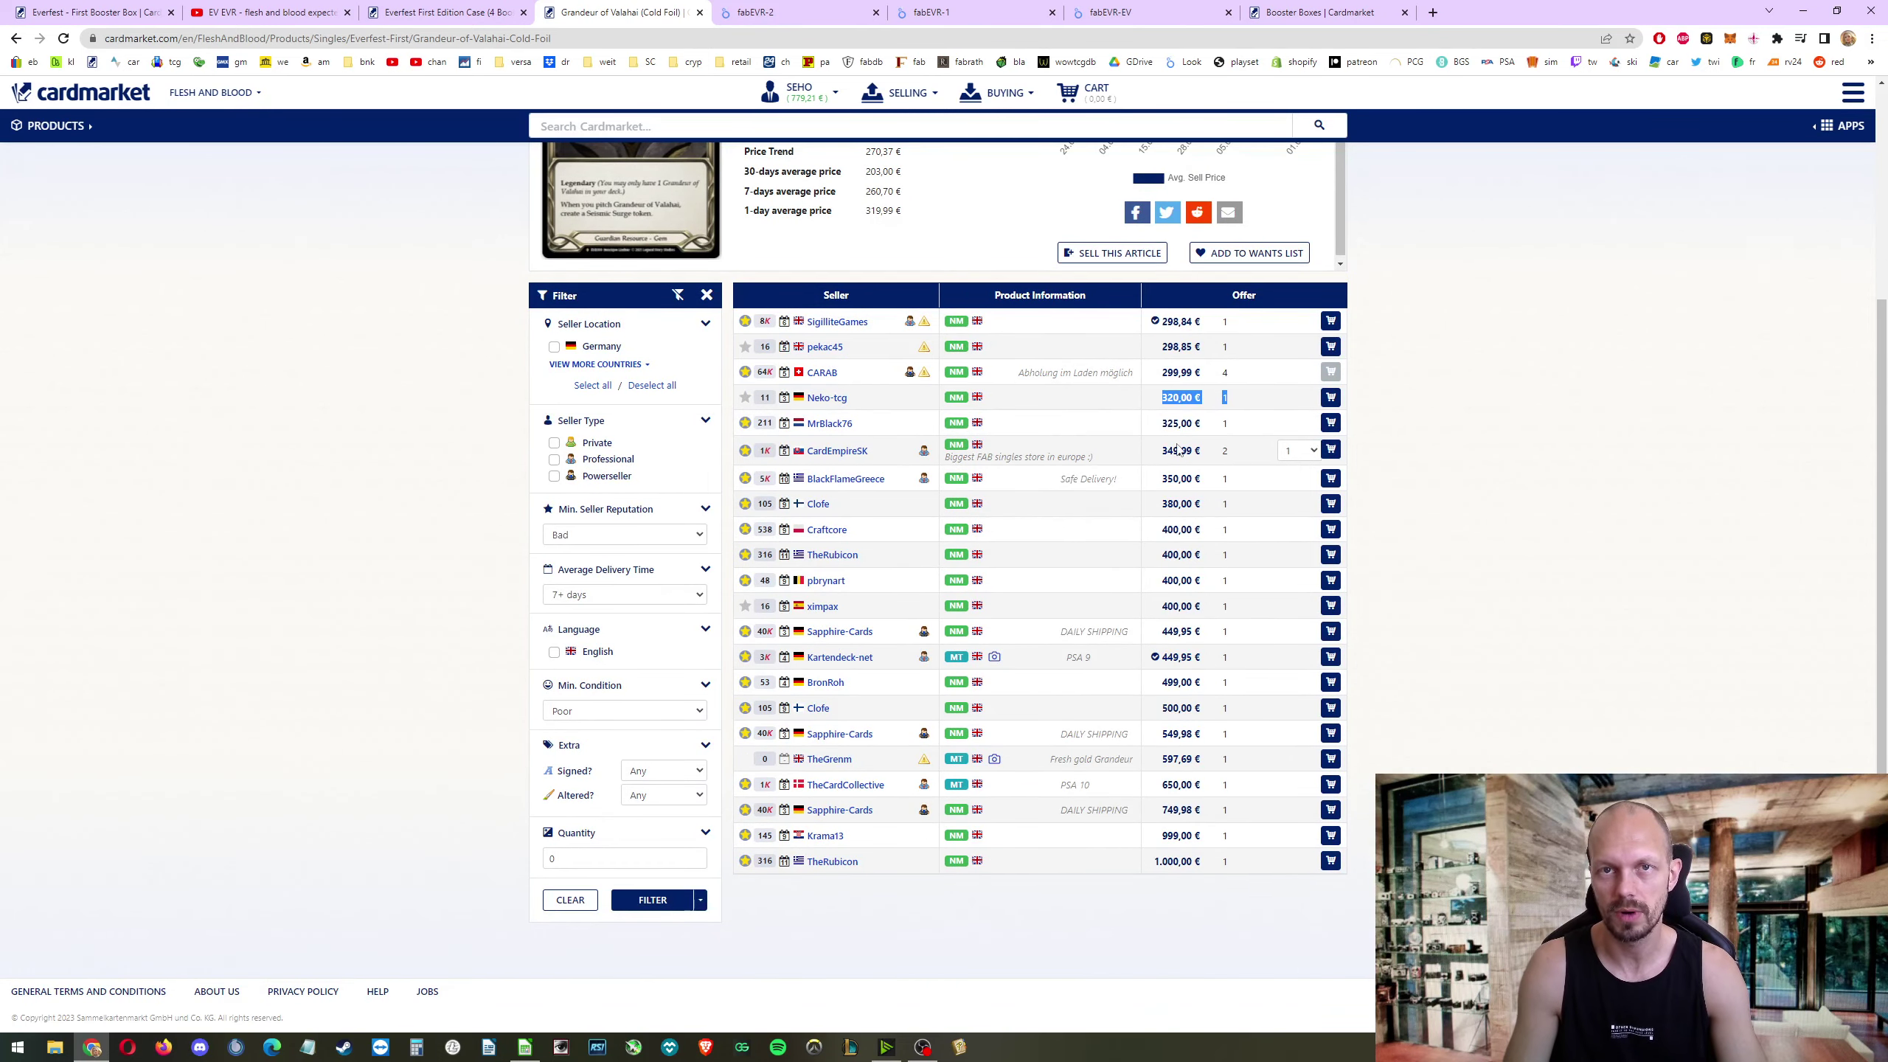
Step: Compare the spreadsheet's latest grandeur price with the fifth offer in the Cardmarket listing, and check the PSA 9 offer's grading note
key(alt+Tab)
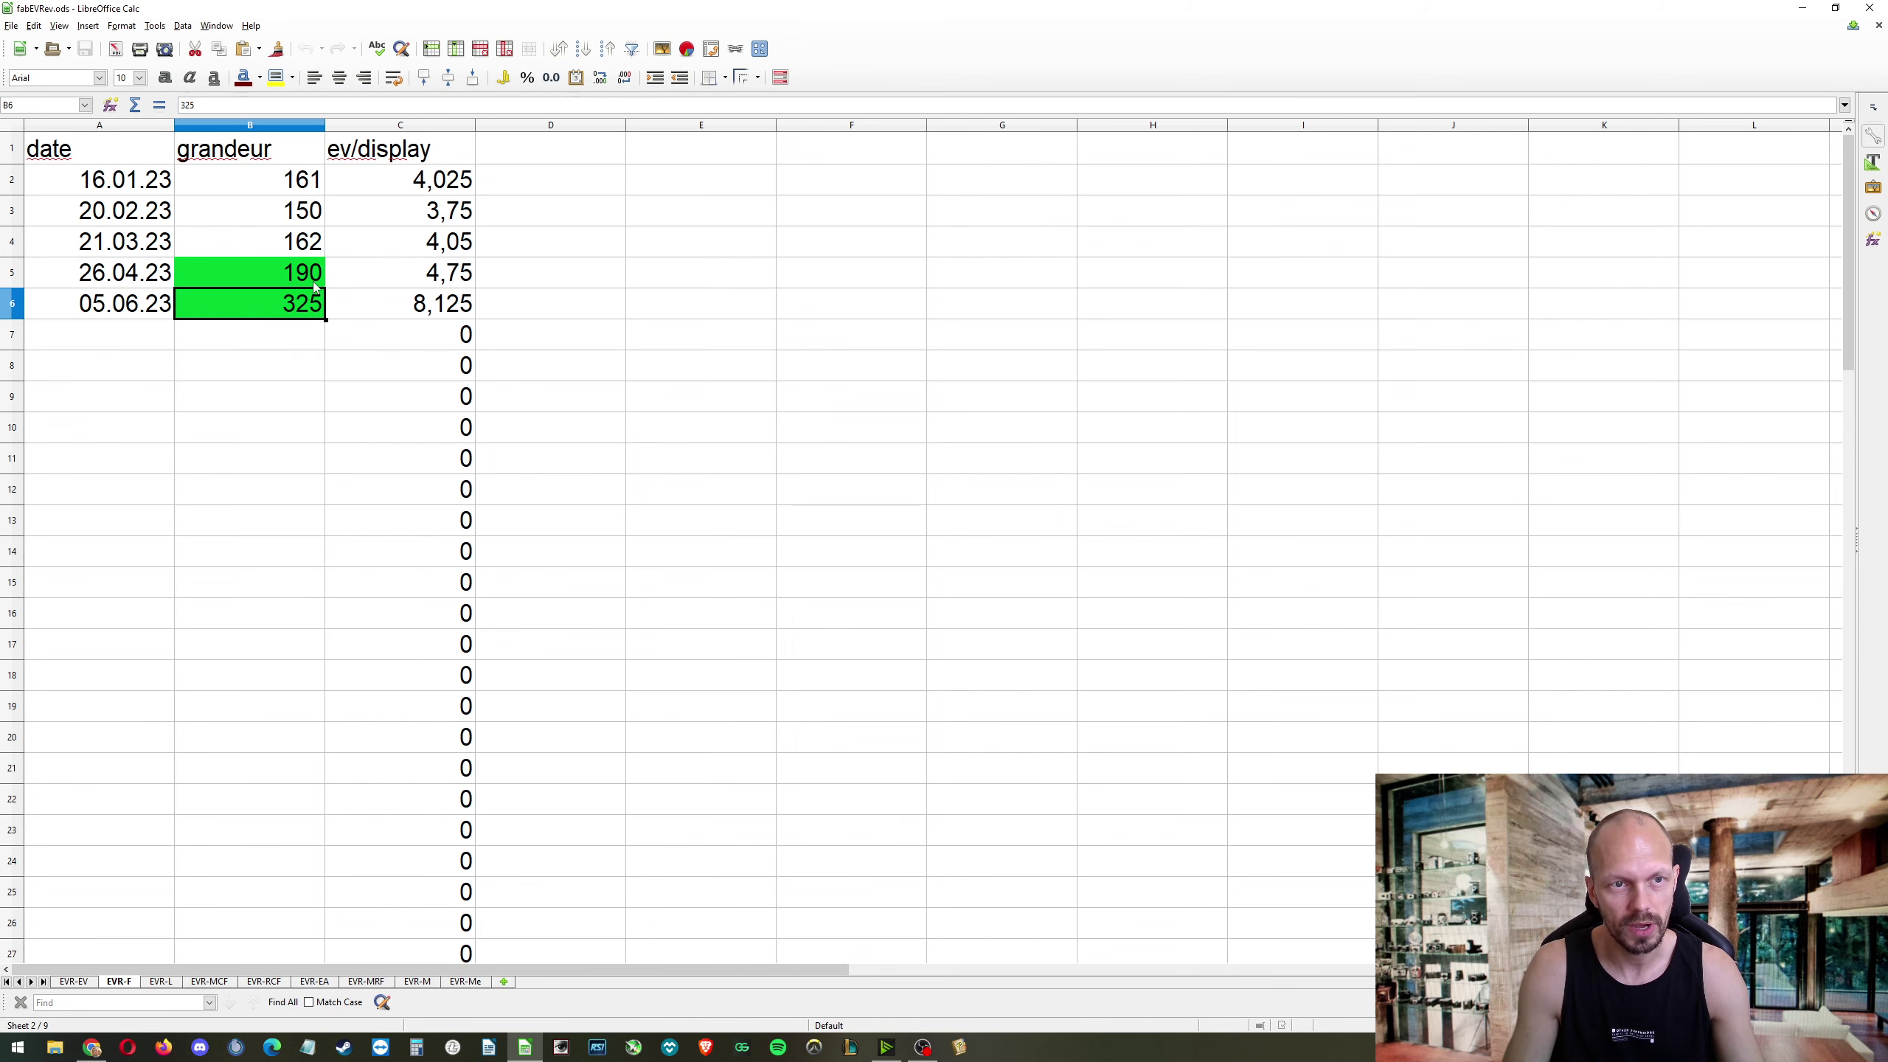
key(alt+Tab)
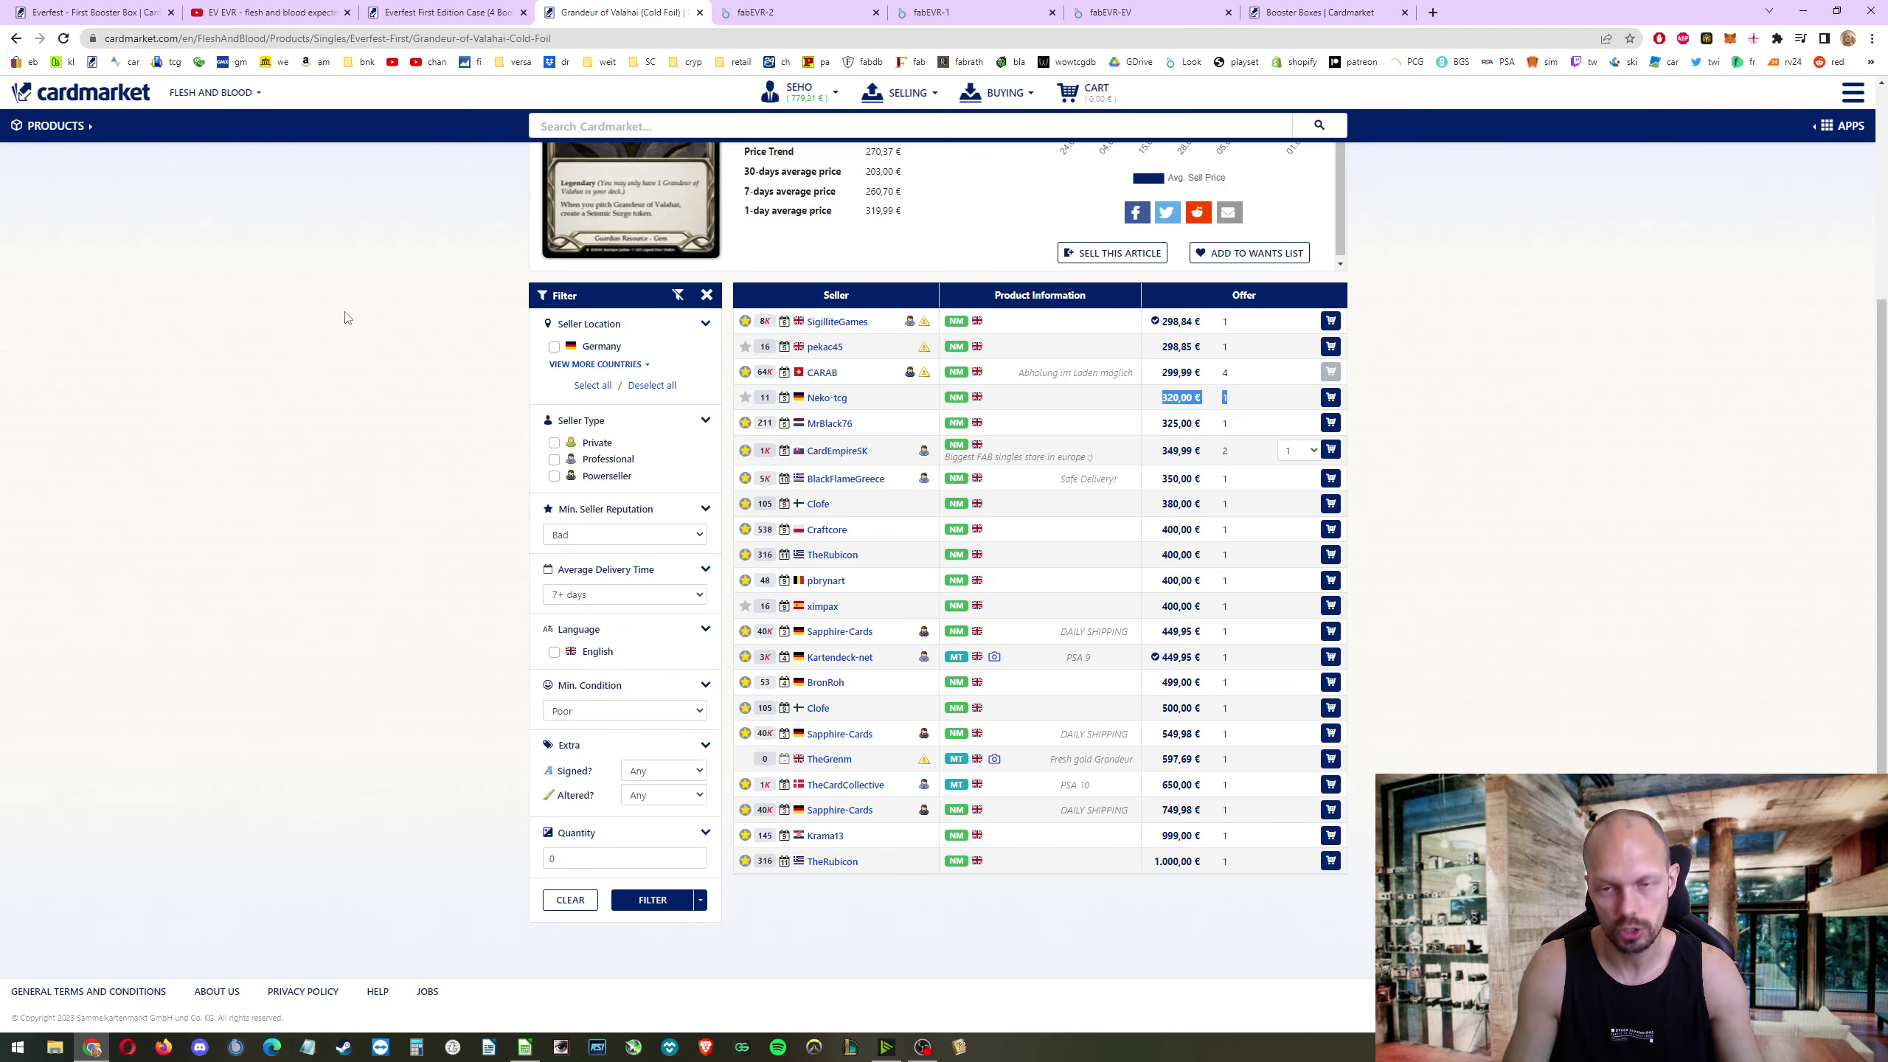
double_click(1174, 423)
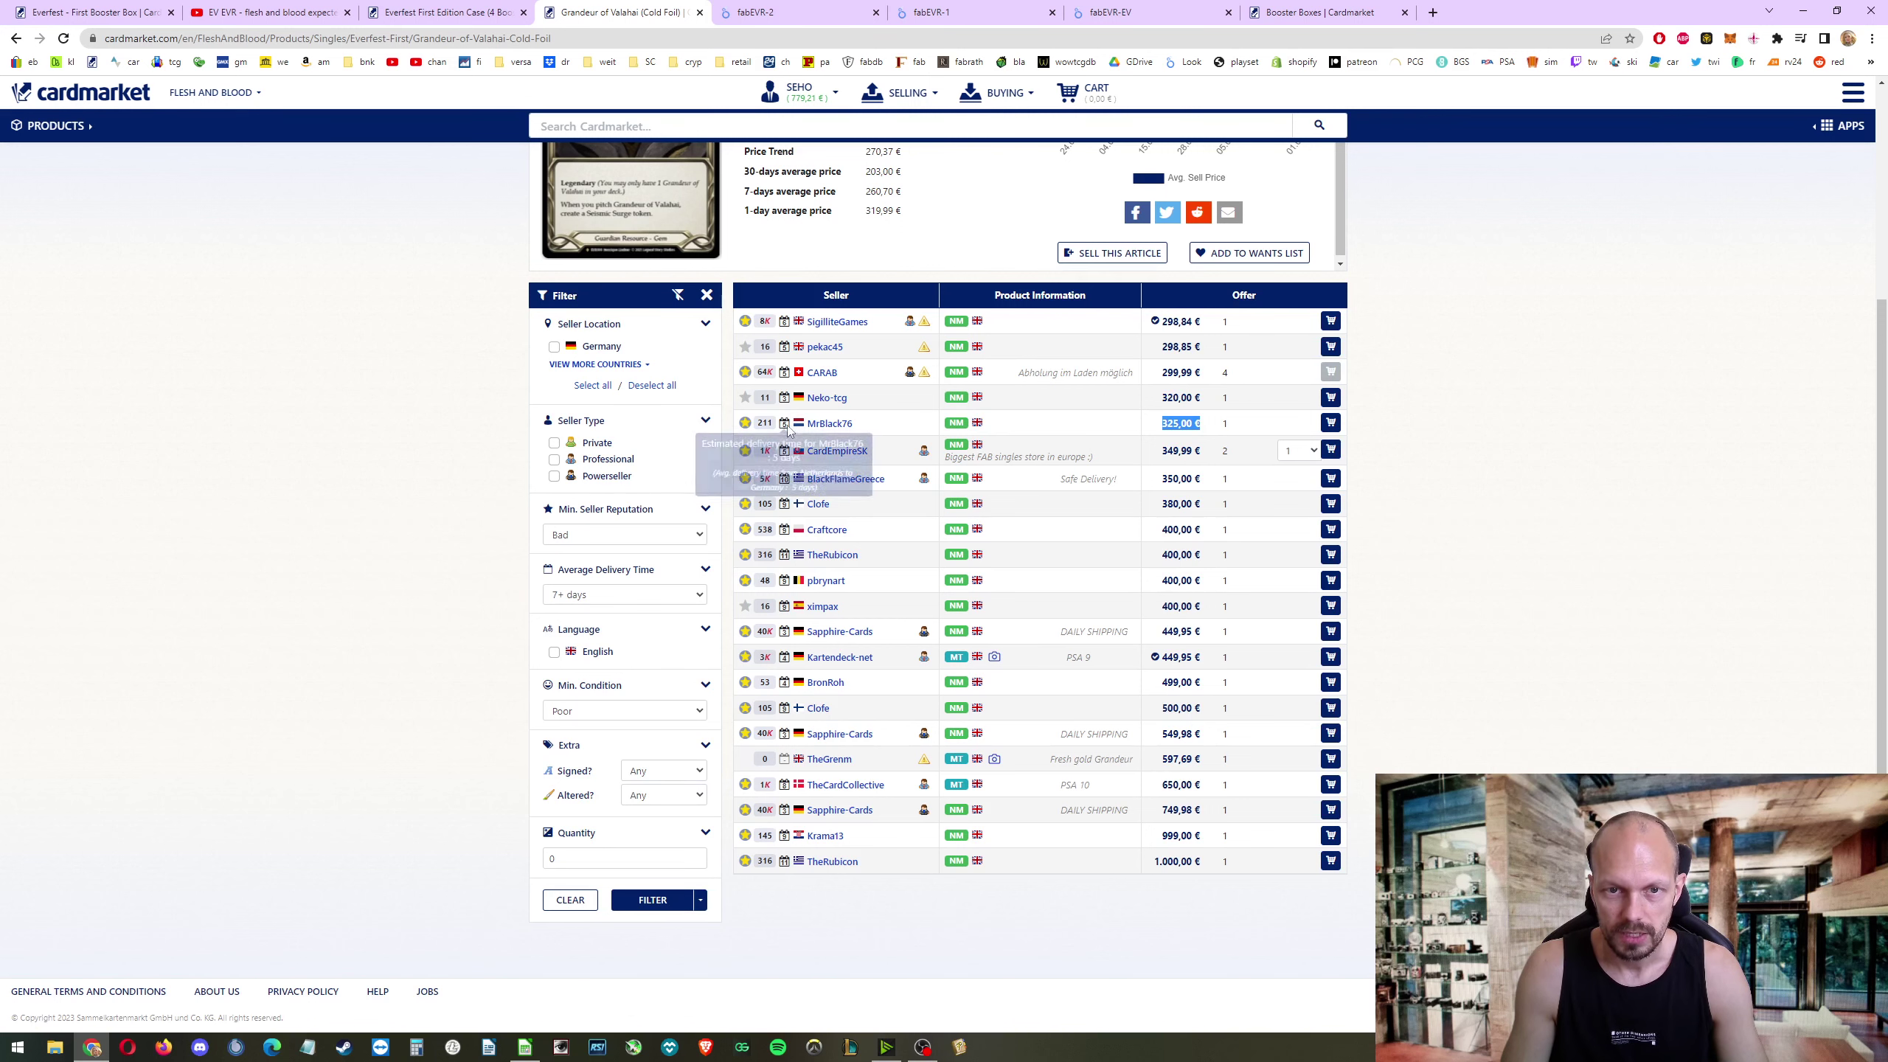
click(1164, 423)
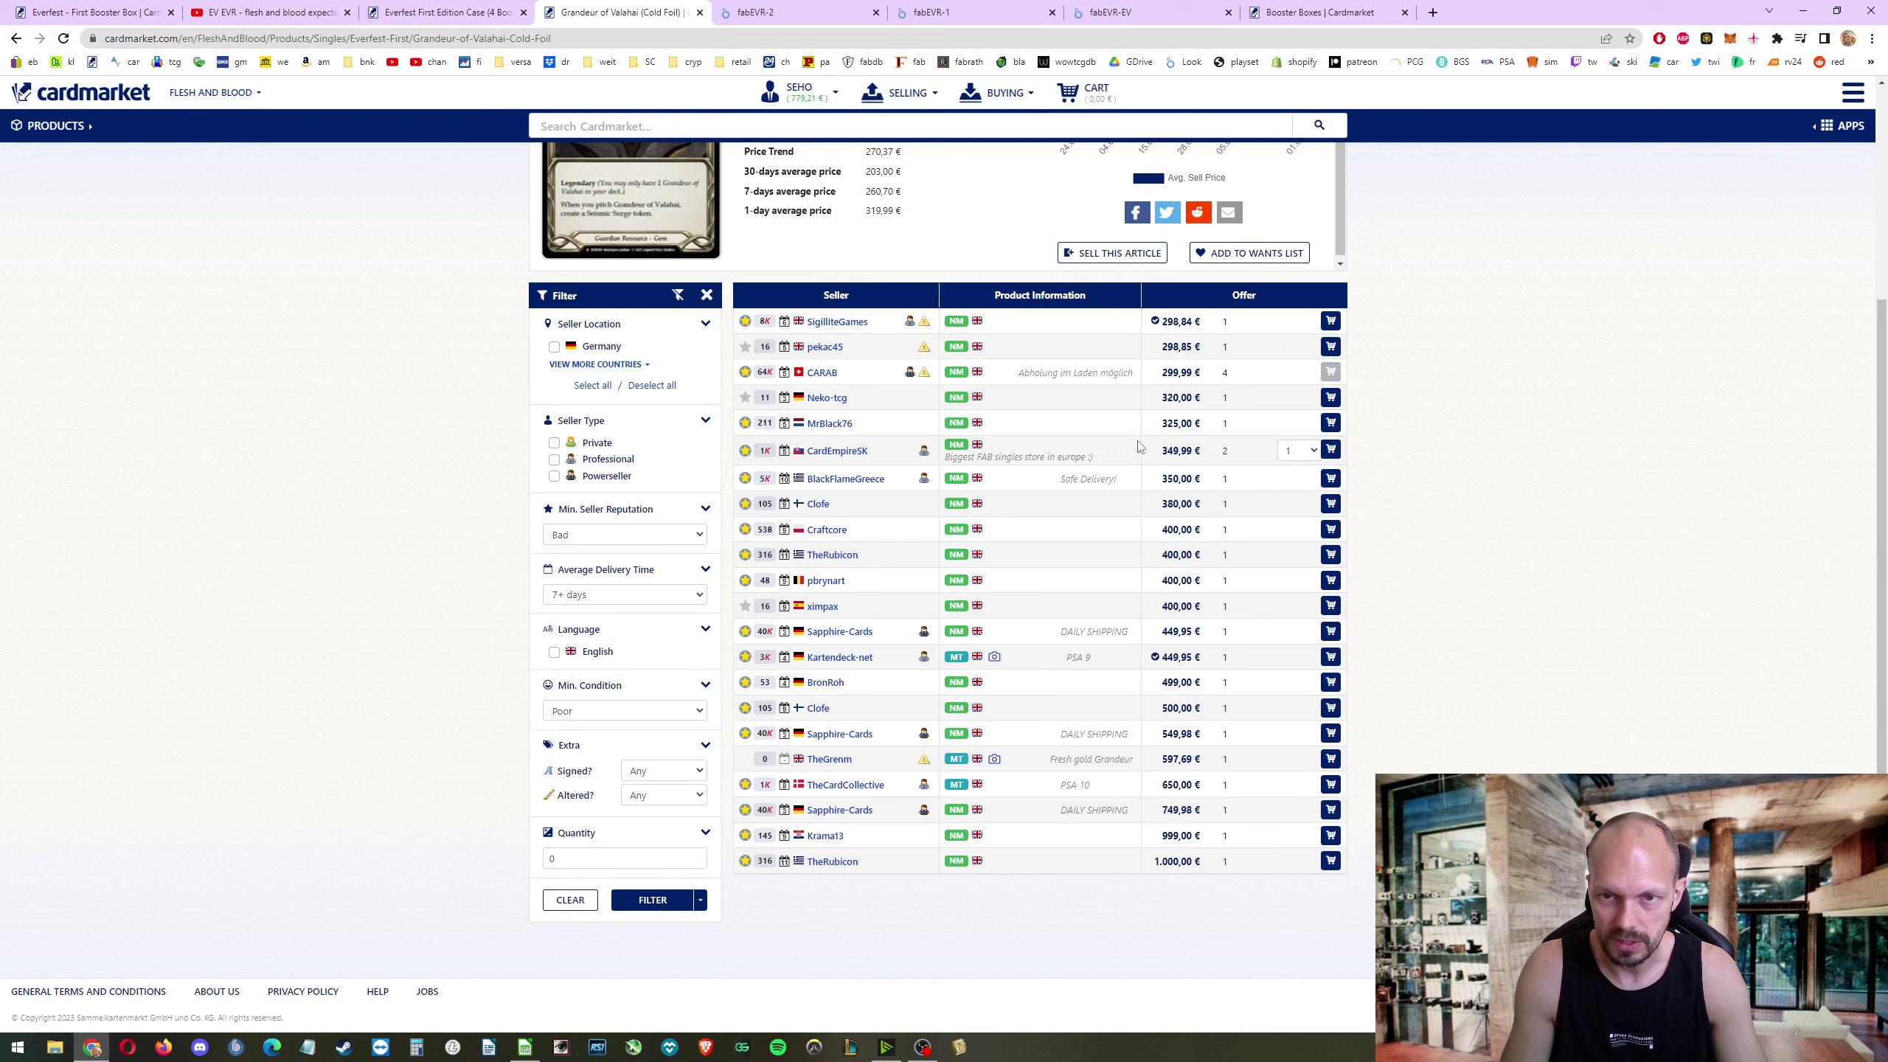
drag(1065, 668, 1129, 665)
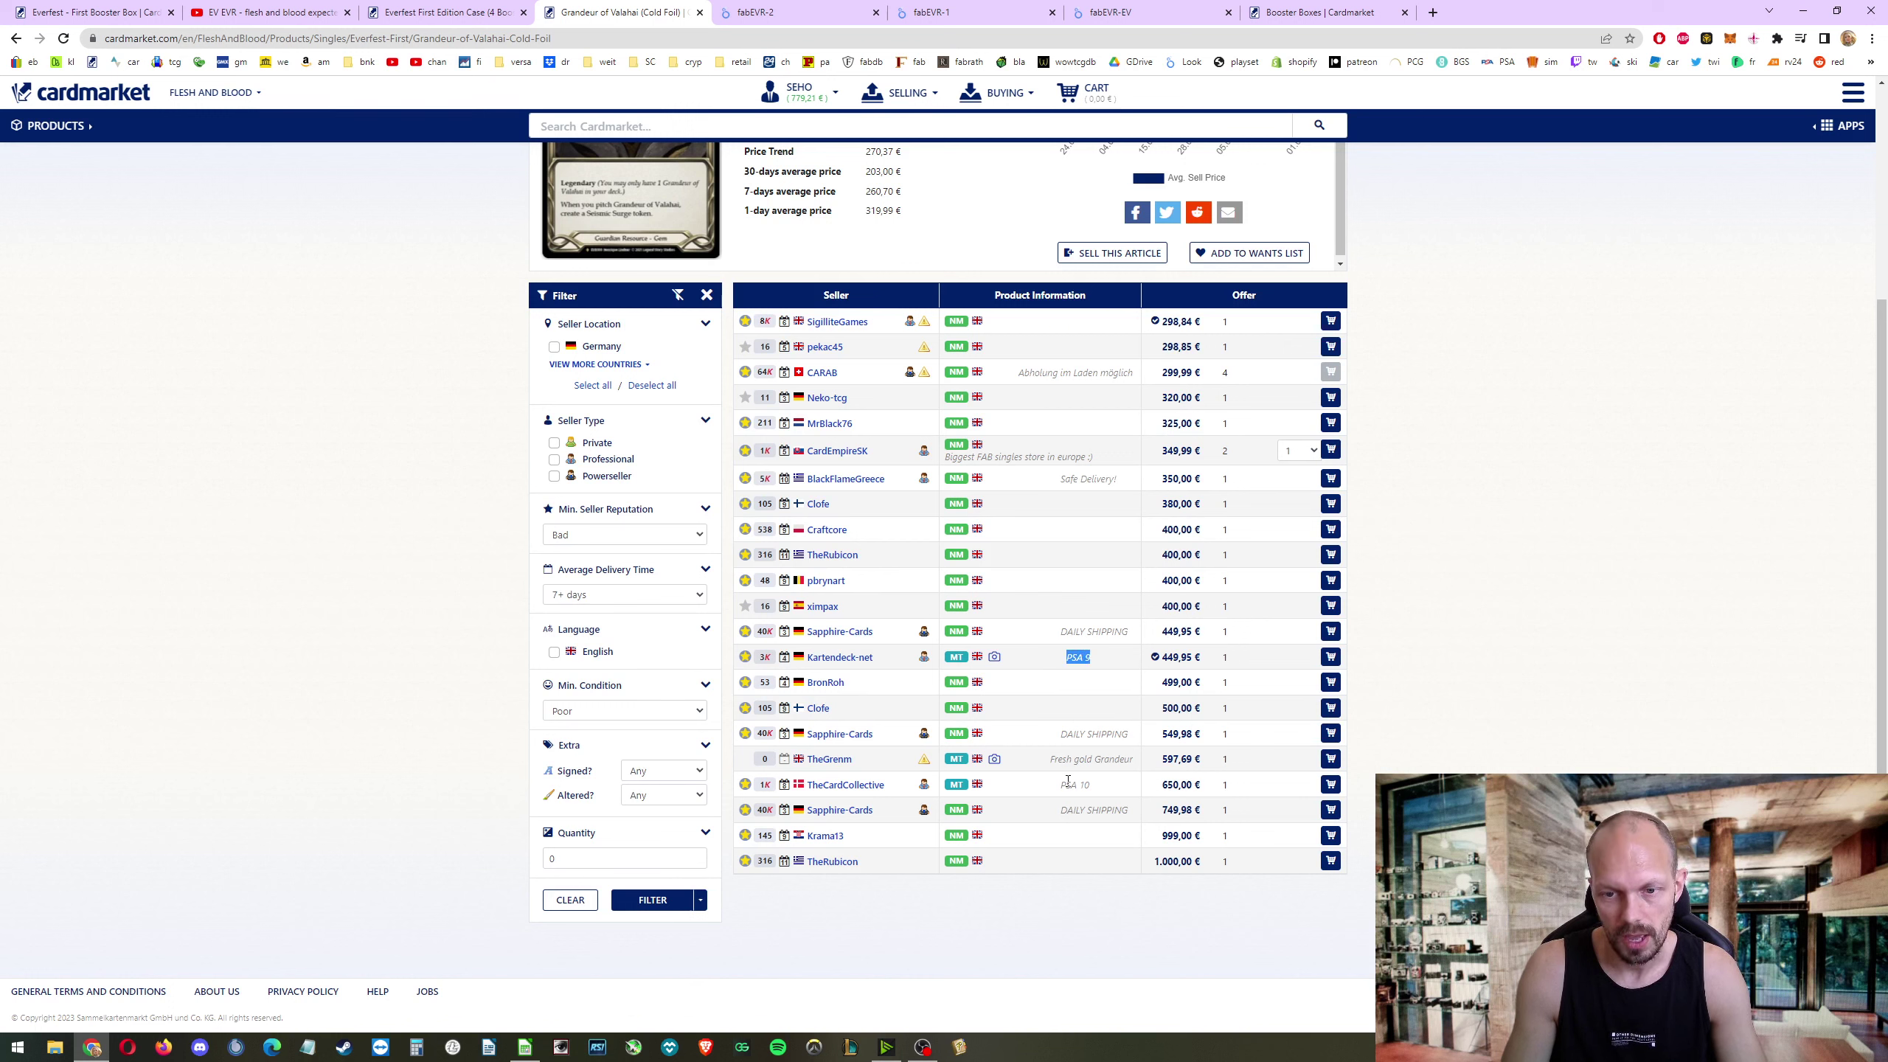
Step: Compare the PSA 10 offer's grading note for Grandeur of Valahai with the PSA 9 offer's price and card photo
drag(1066, 782, 1113, 793)
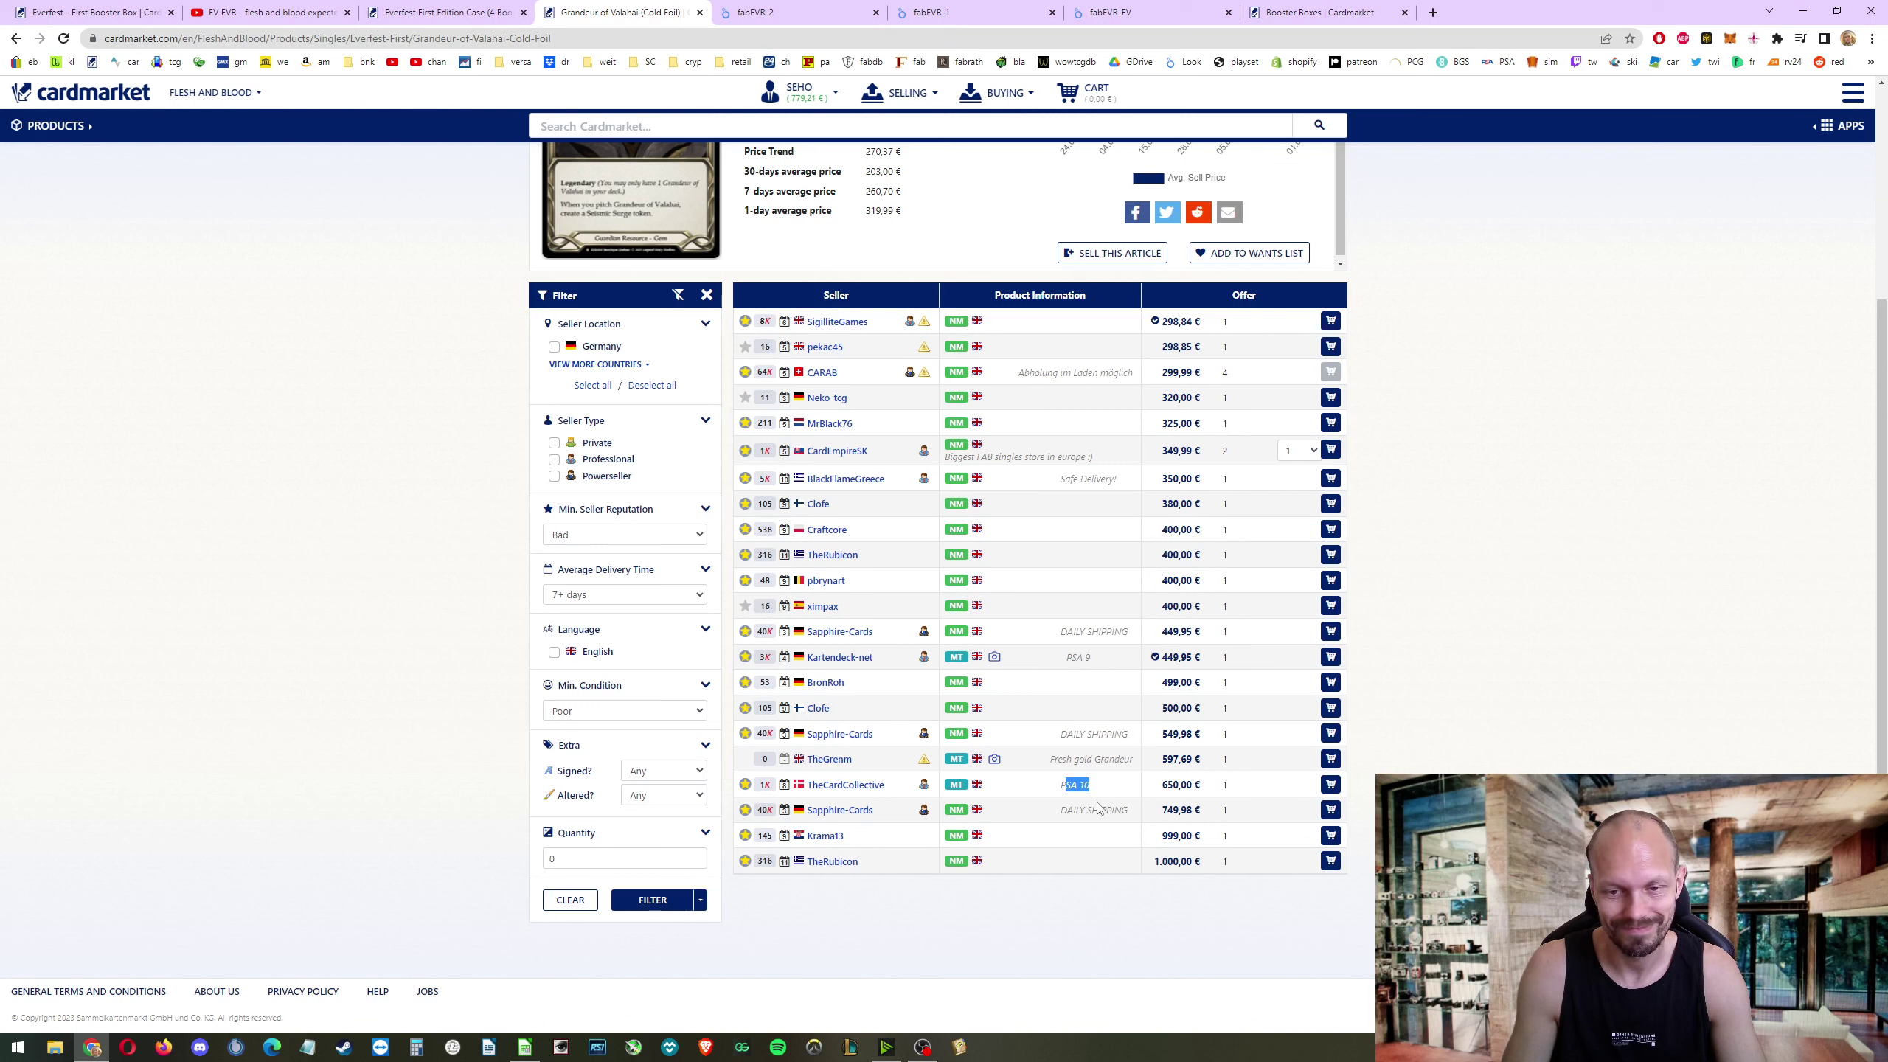
triple_click(1071, 785)
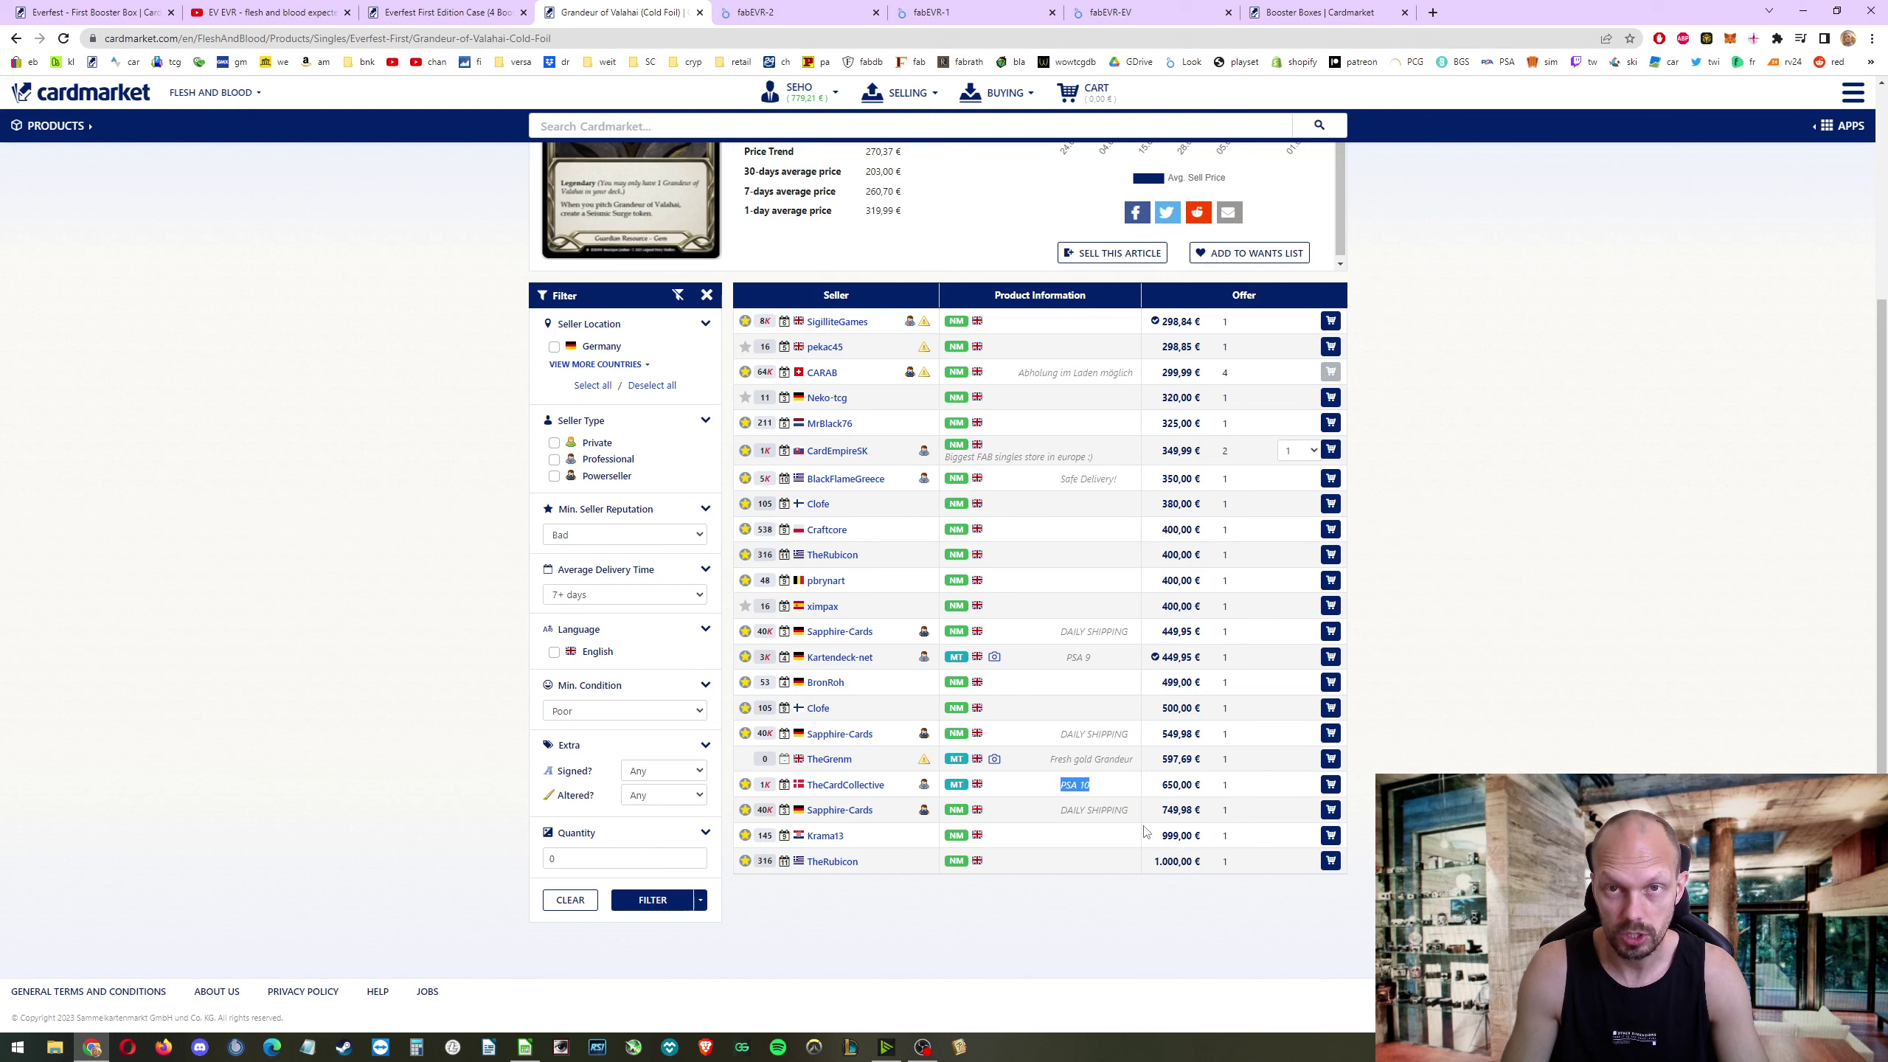
drag(1064, 658, 1204, 658)
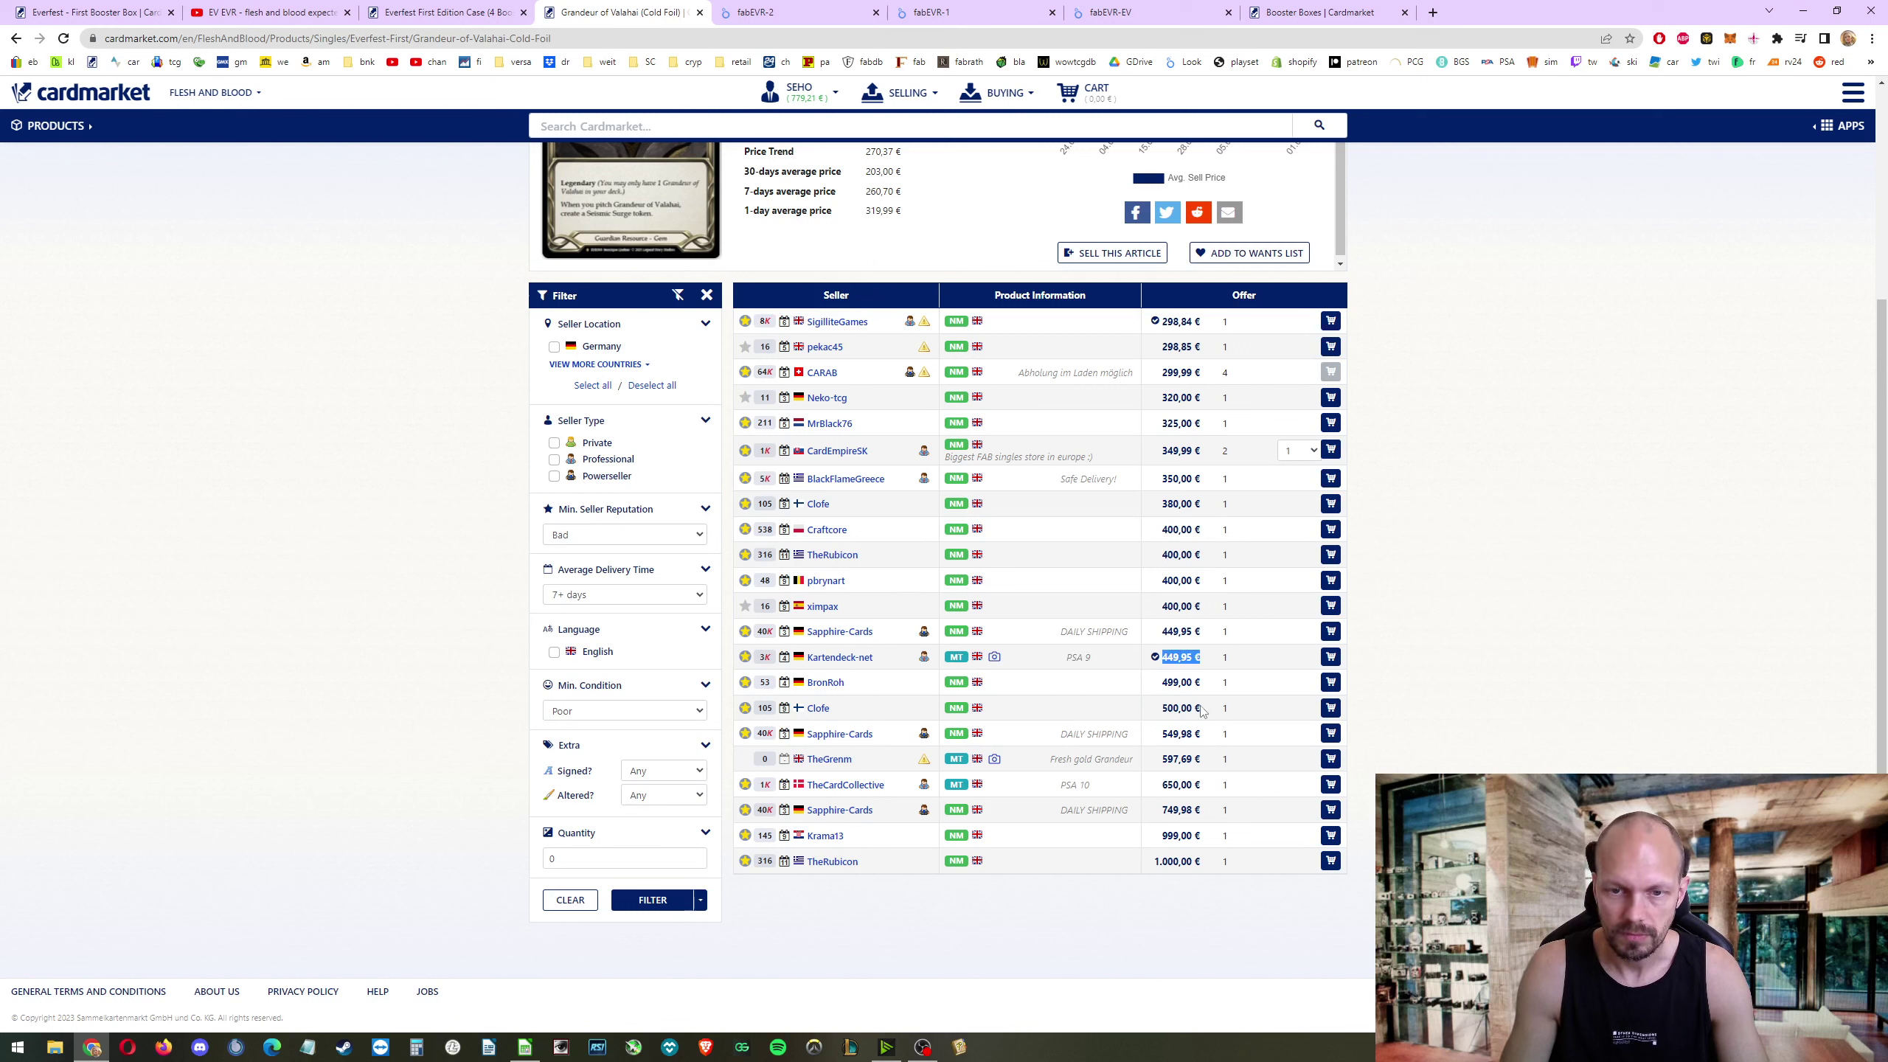
mouse_move(995, 659)
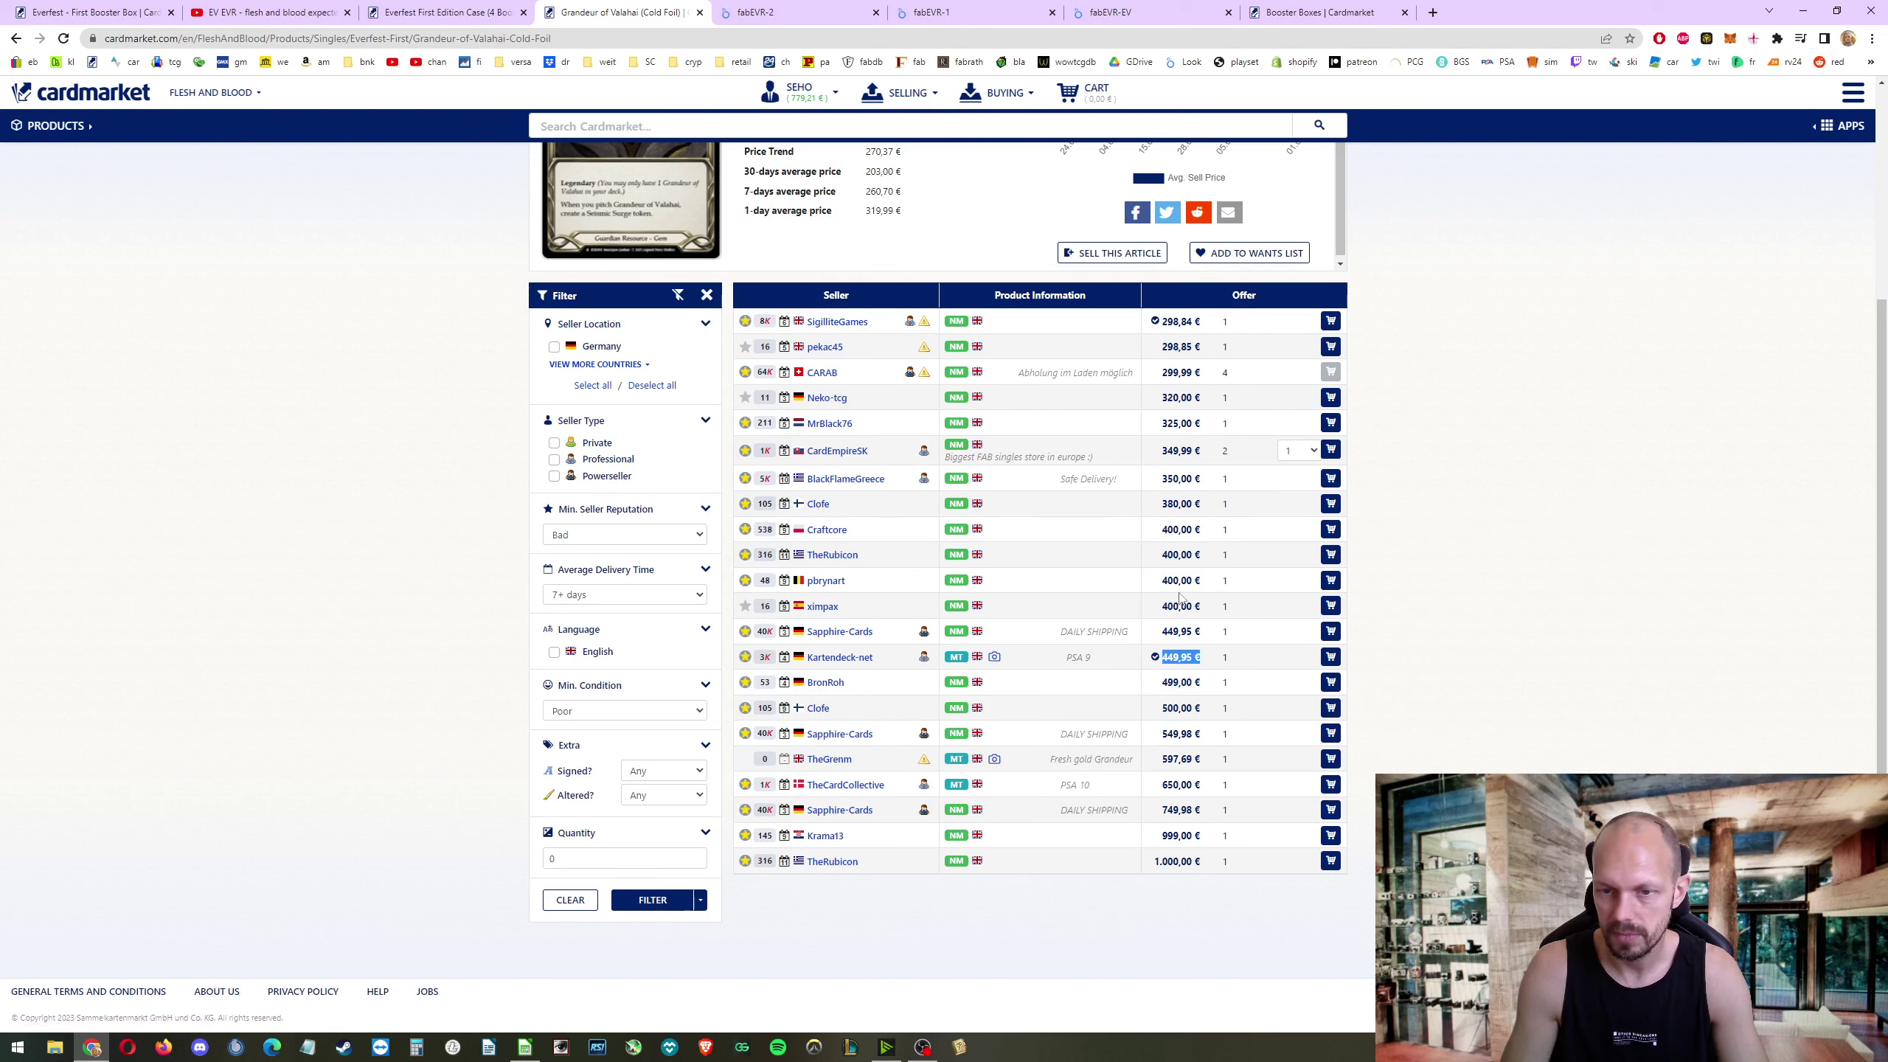
Step: Compare the three most expensive Grandeur of Valahai offers with the cheapest Sapphire-Cards offer
drag(1151, 861, 1161, 810)
drag(1245, 869, 828, 815)
drag(1200, 632, 805, 634)
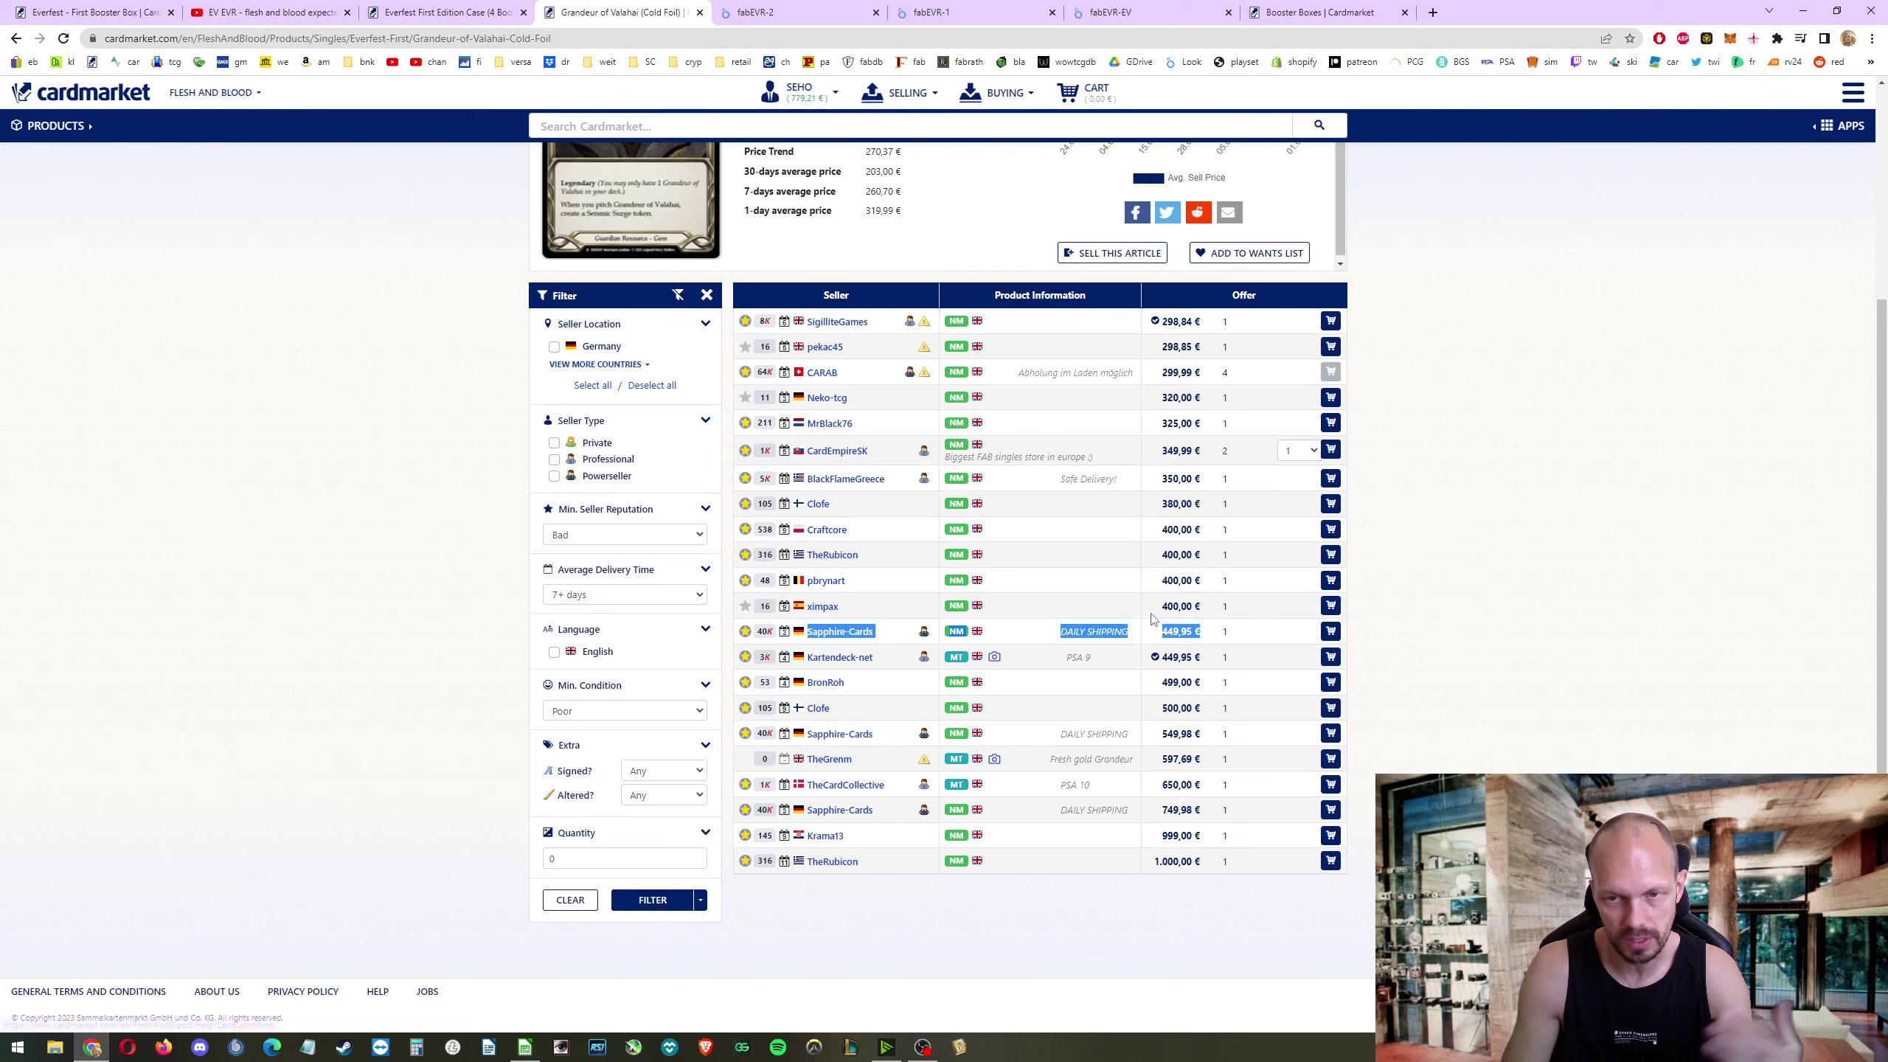
Step: Check the Grandeur of Valahai price chart, and compare the highest and lowest Sapphire-Cards offers
scroll(1153, 621, up, 3)
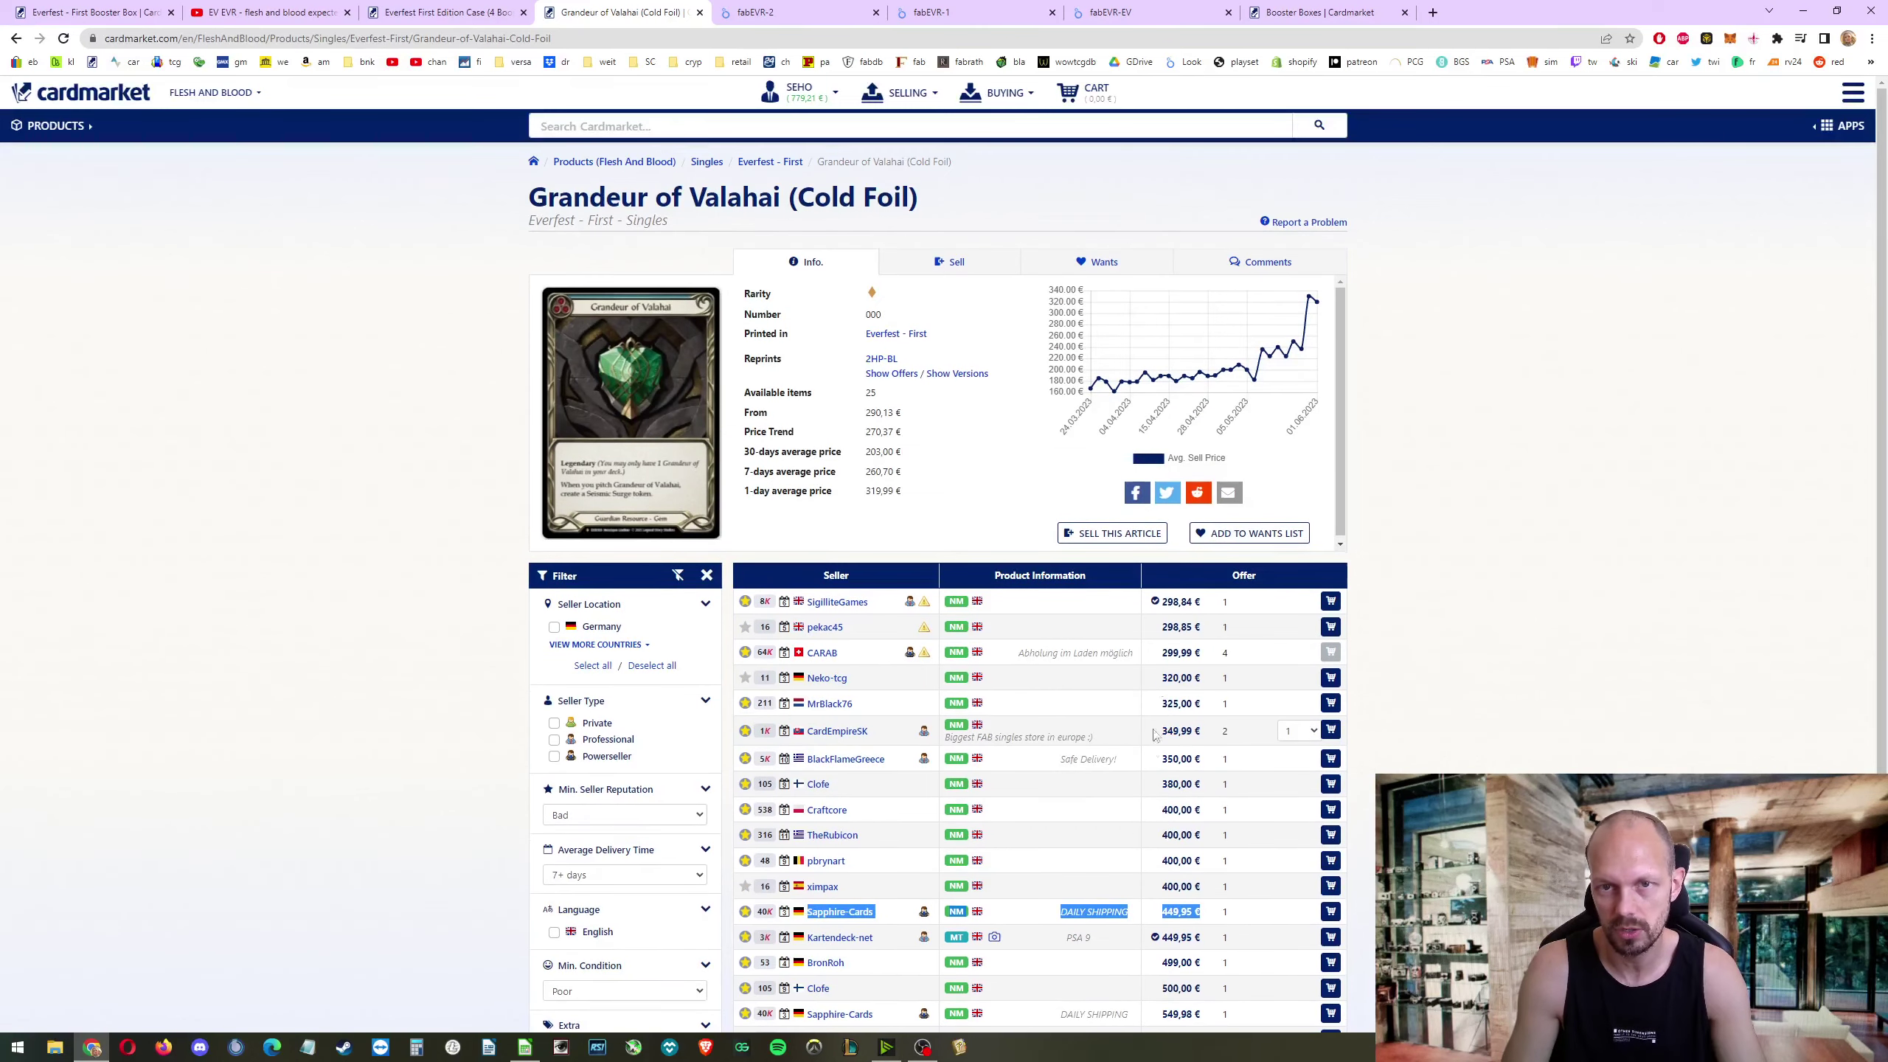
scroll(1097, 788, down, 3)
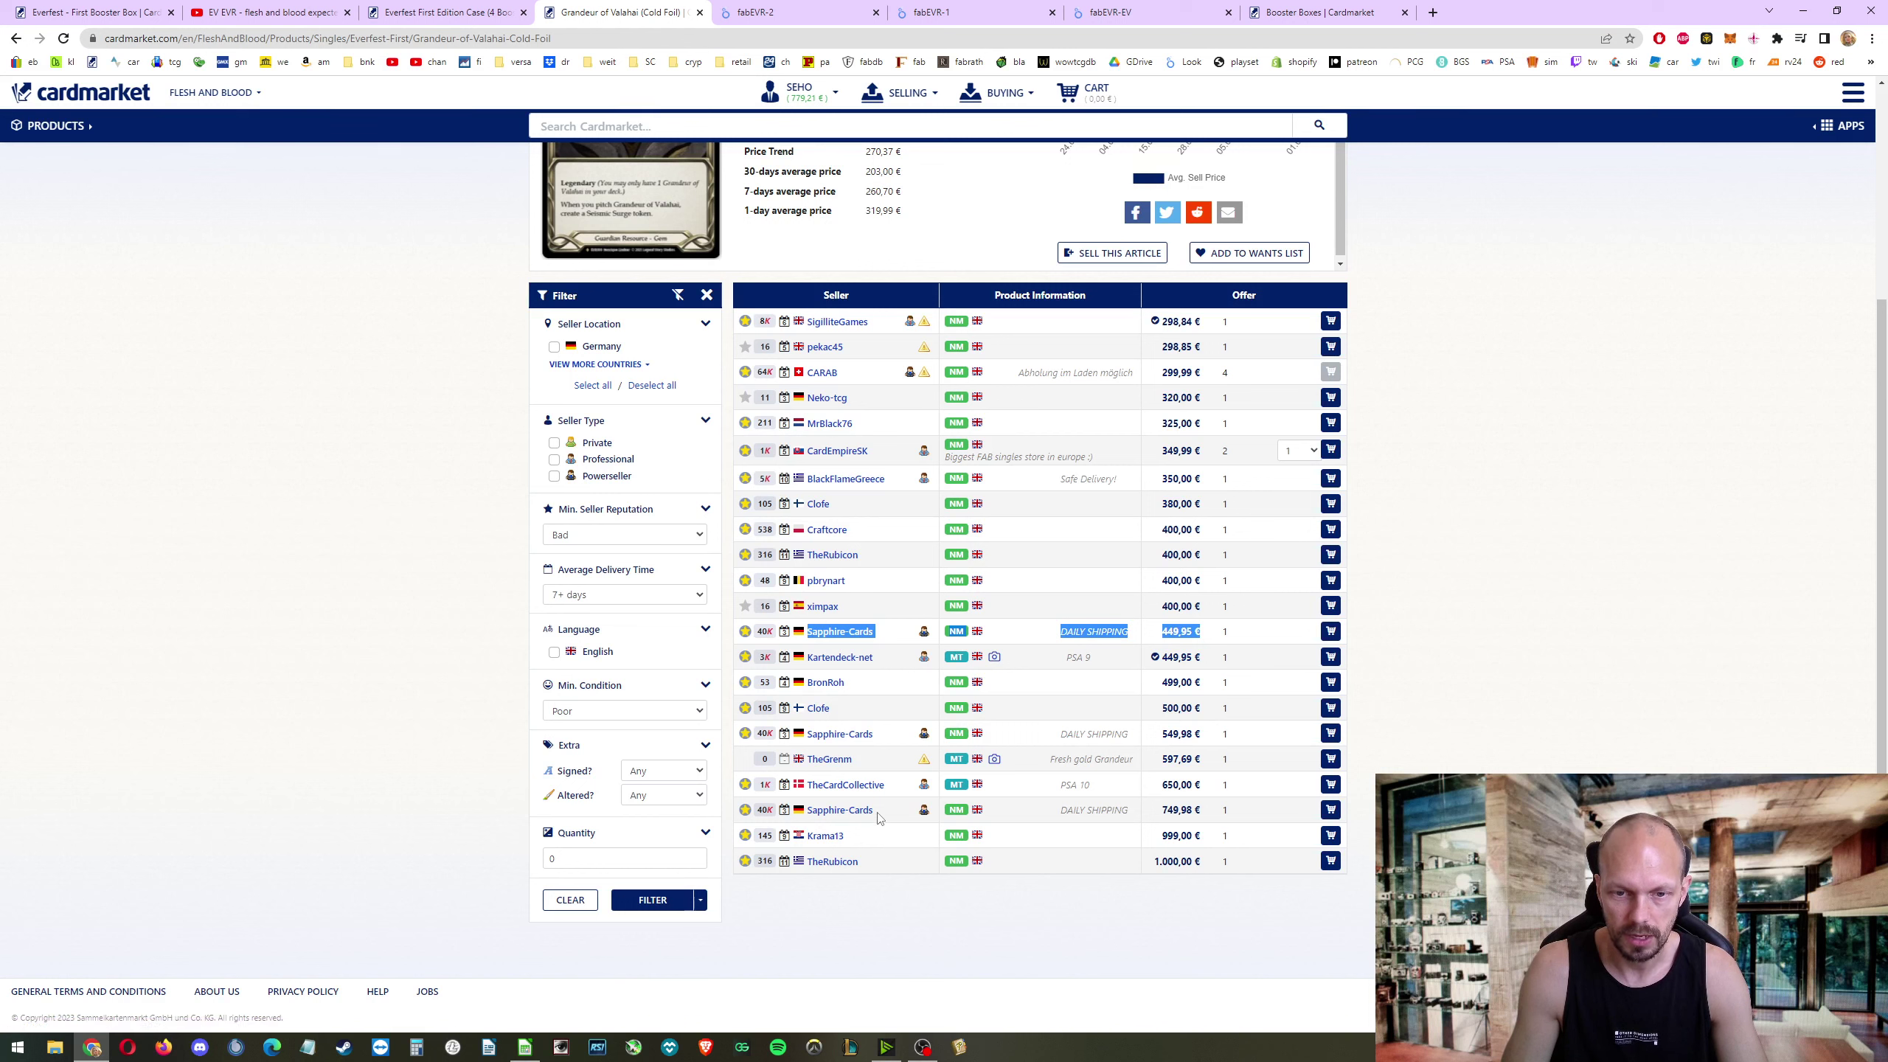
drag(1168, 813, 1271, 814)
drag(1204, 634, 1113, 634)
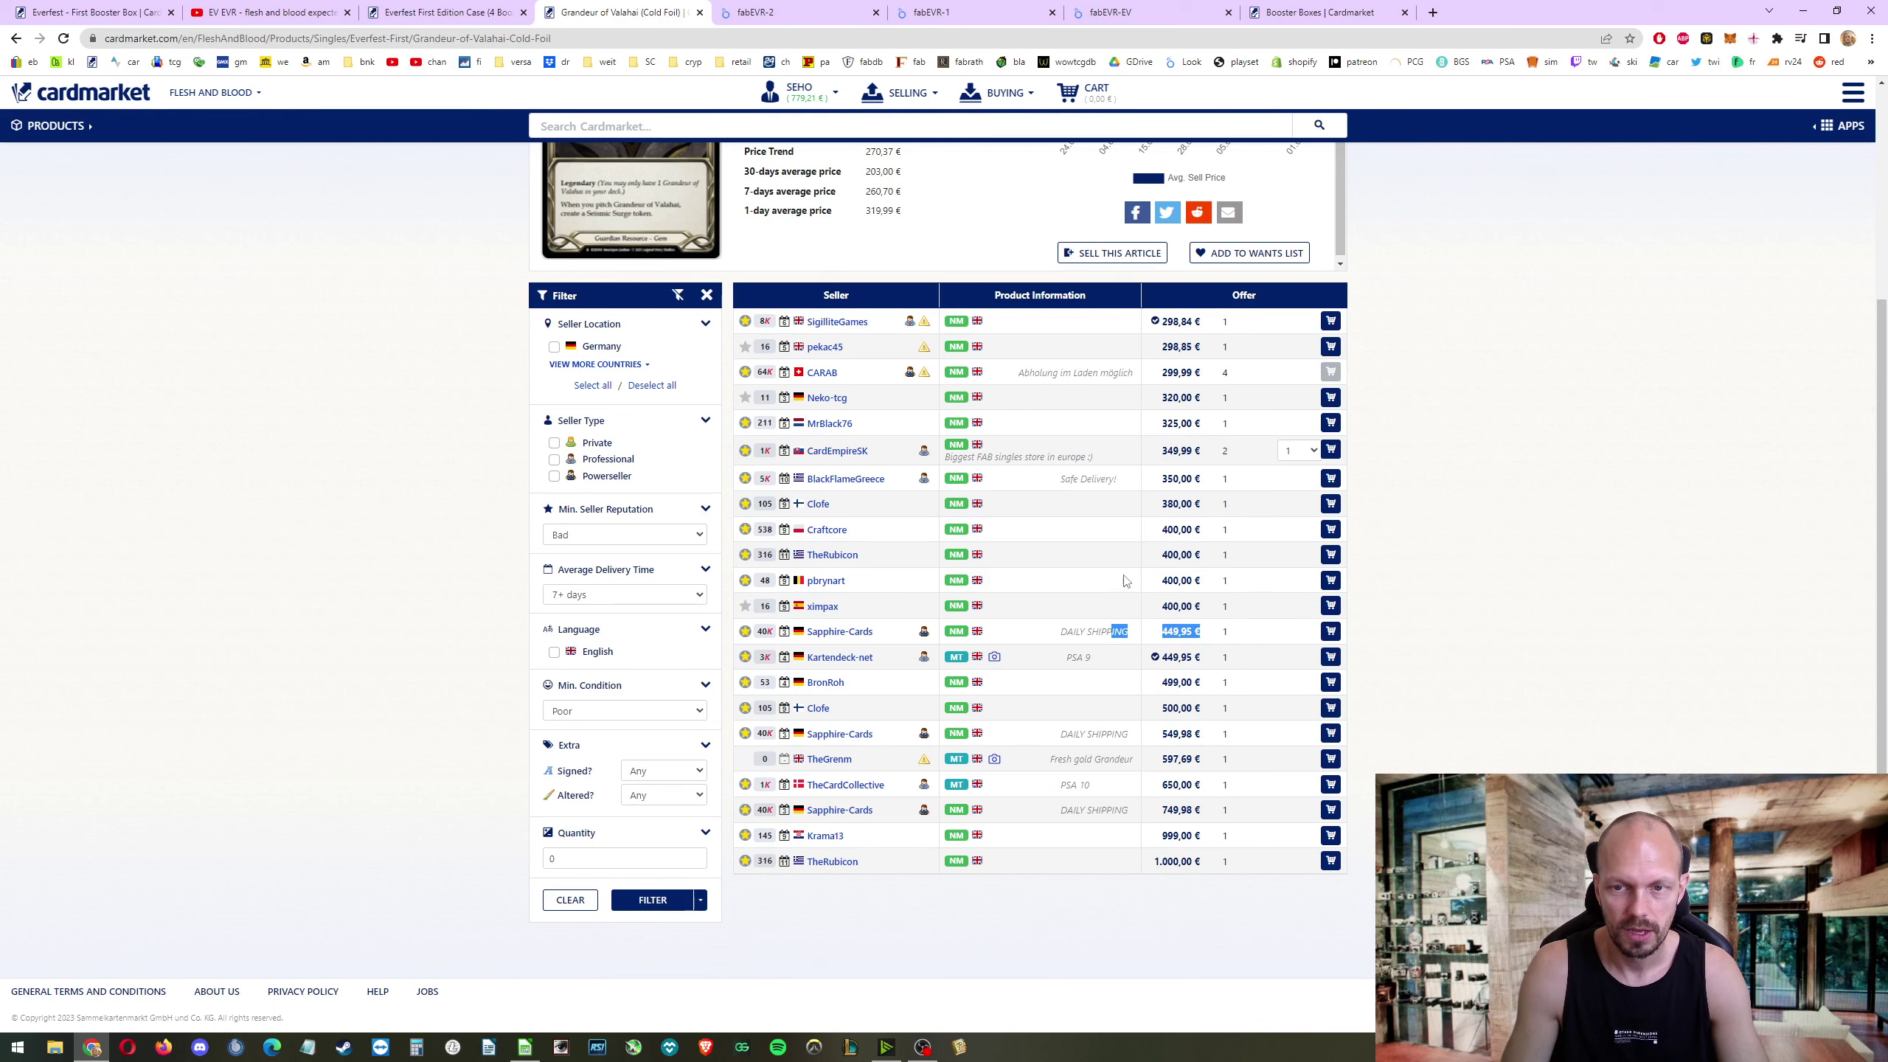
click(1163, 628)
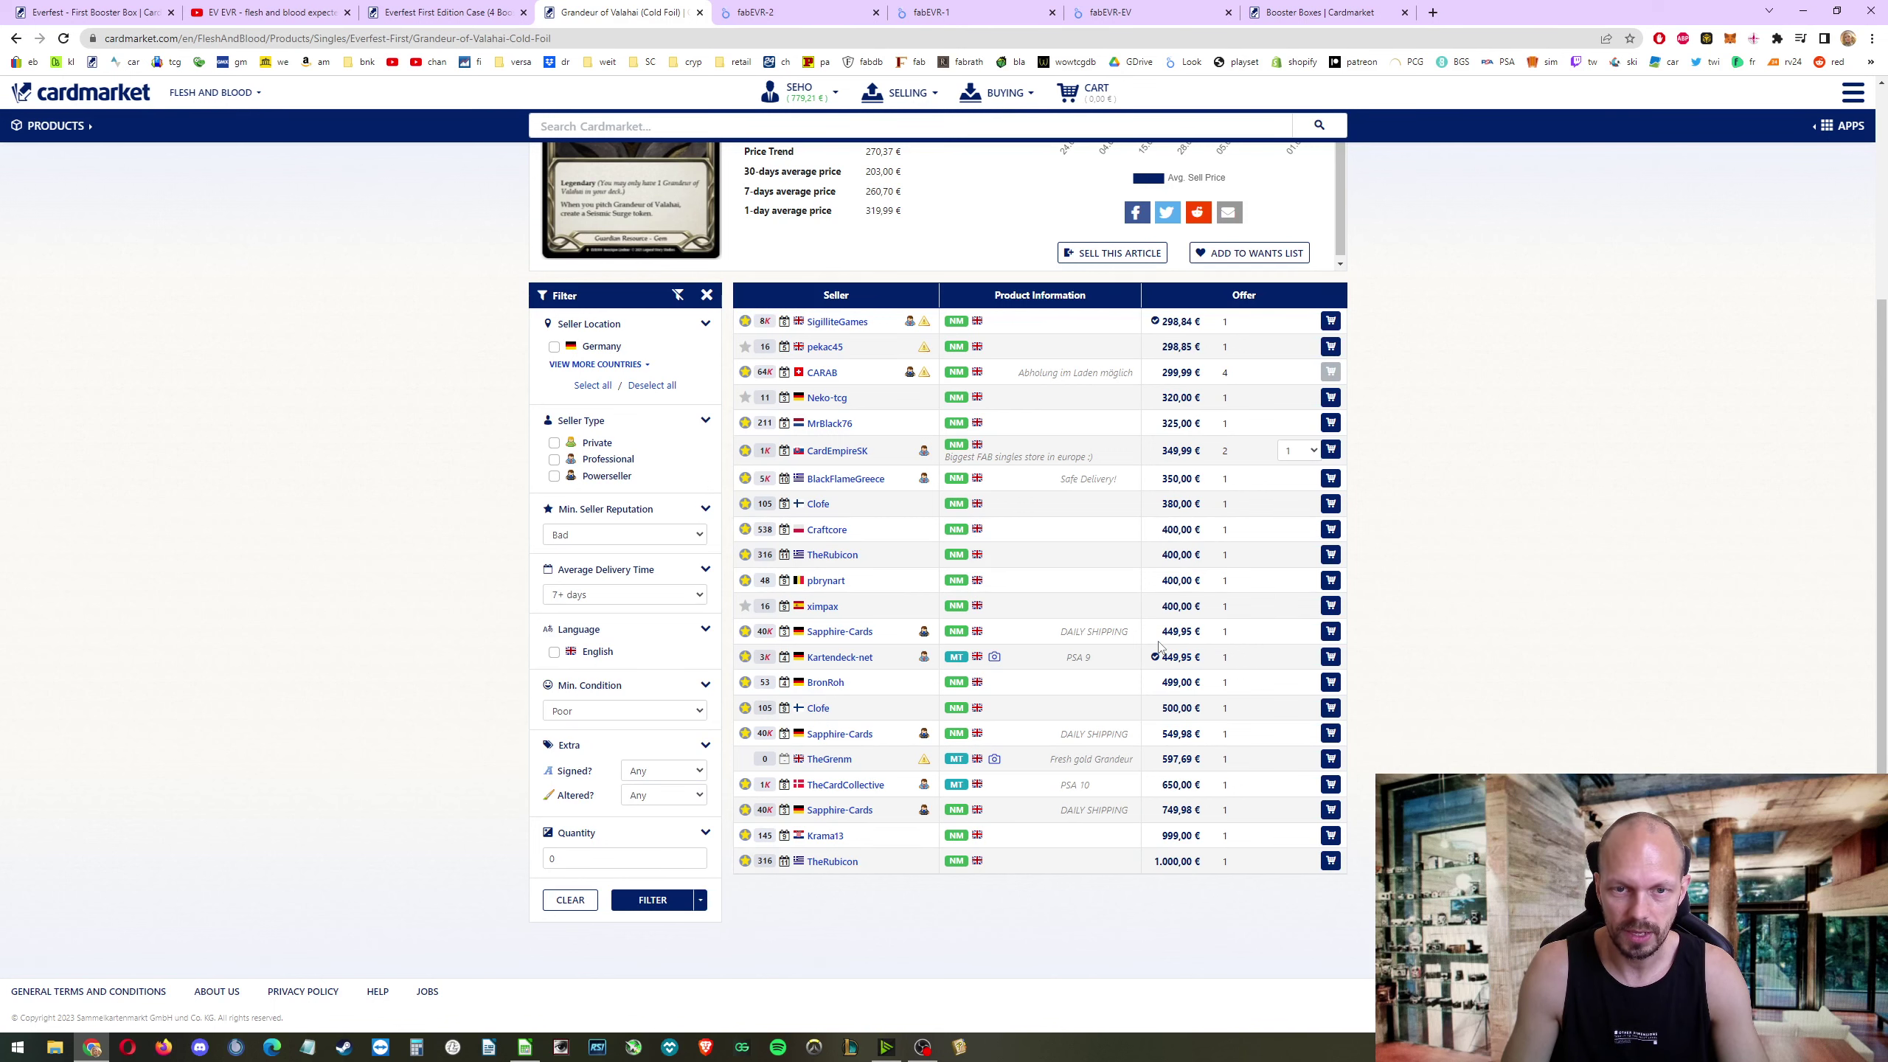
scroll(1158, 646, up, 4)
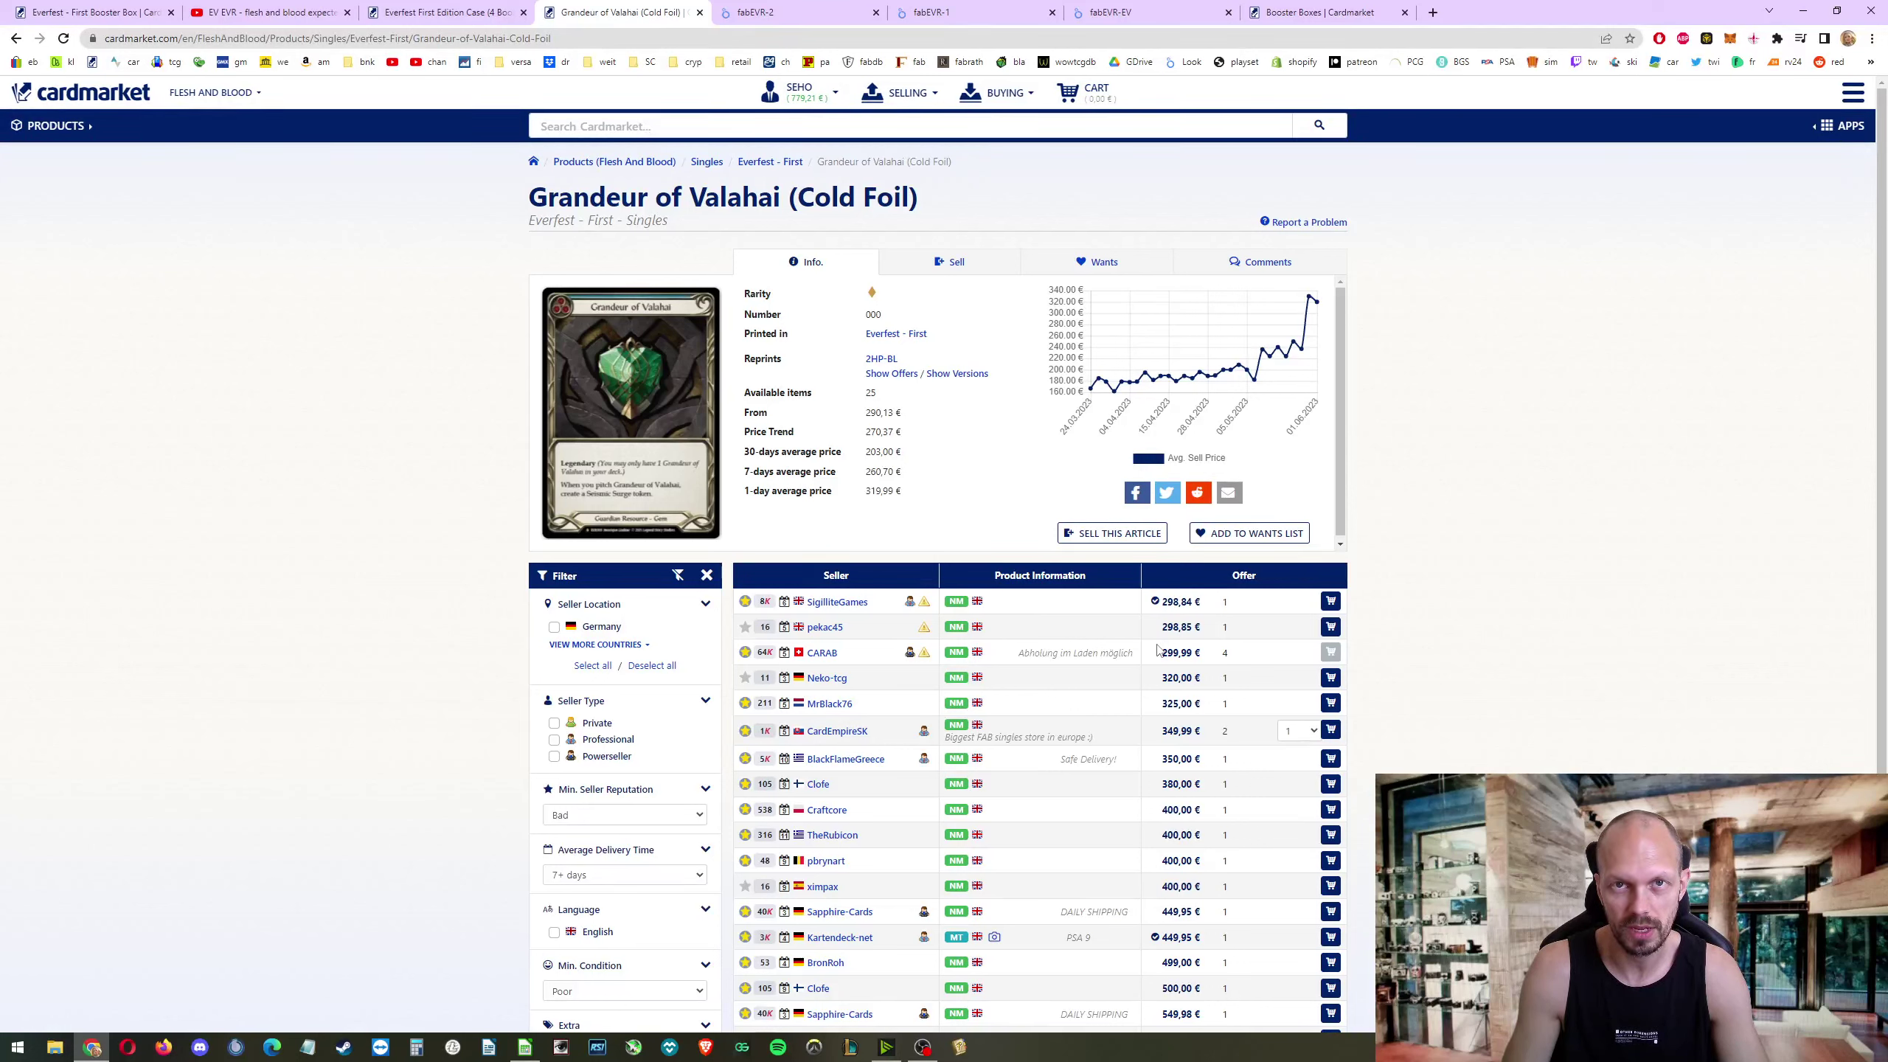
Step: Present the fabEVR-2 report full screen and examine the Fabled, RareCF, ExtendedArt and Me value trends up to June 5, 2023
click(788, 7)
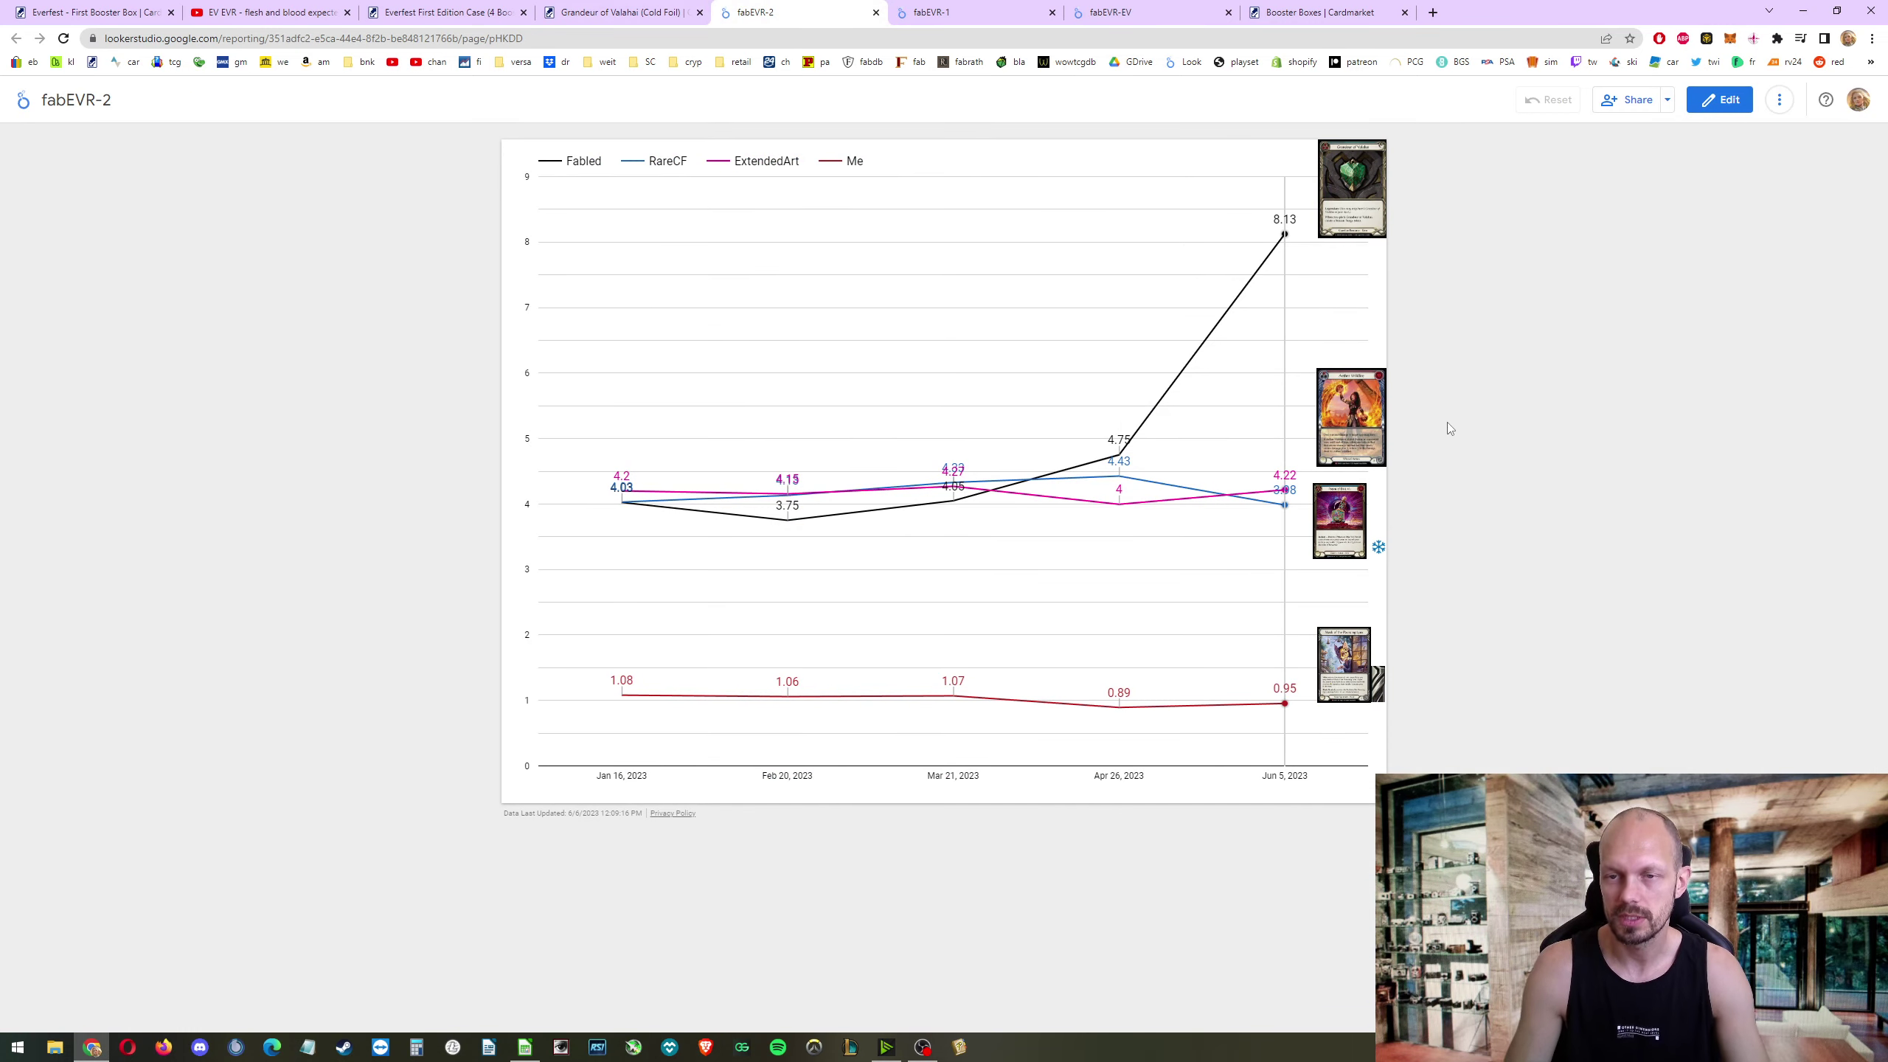
click(1779, 99)
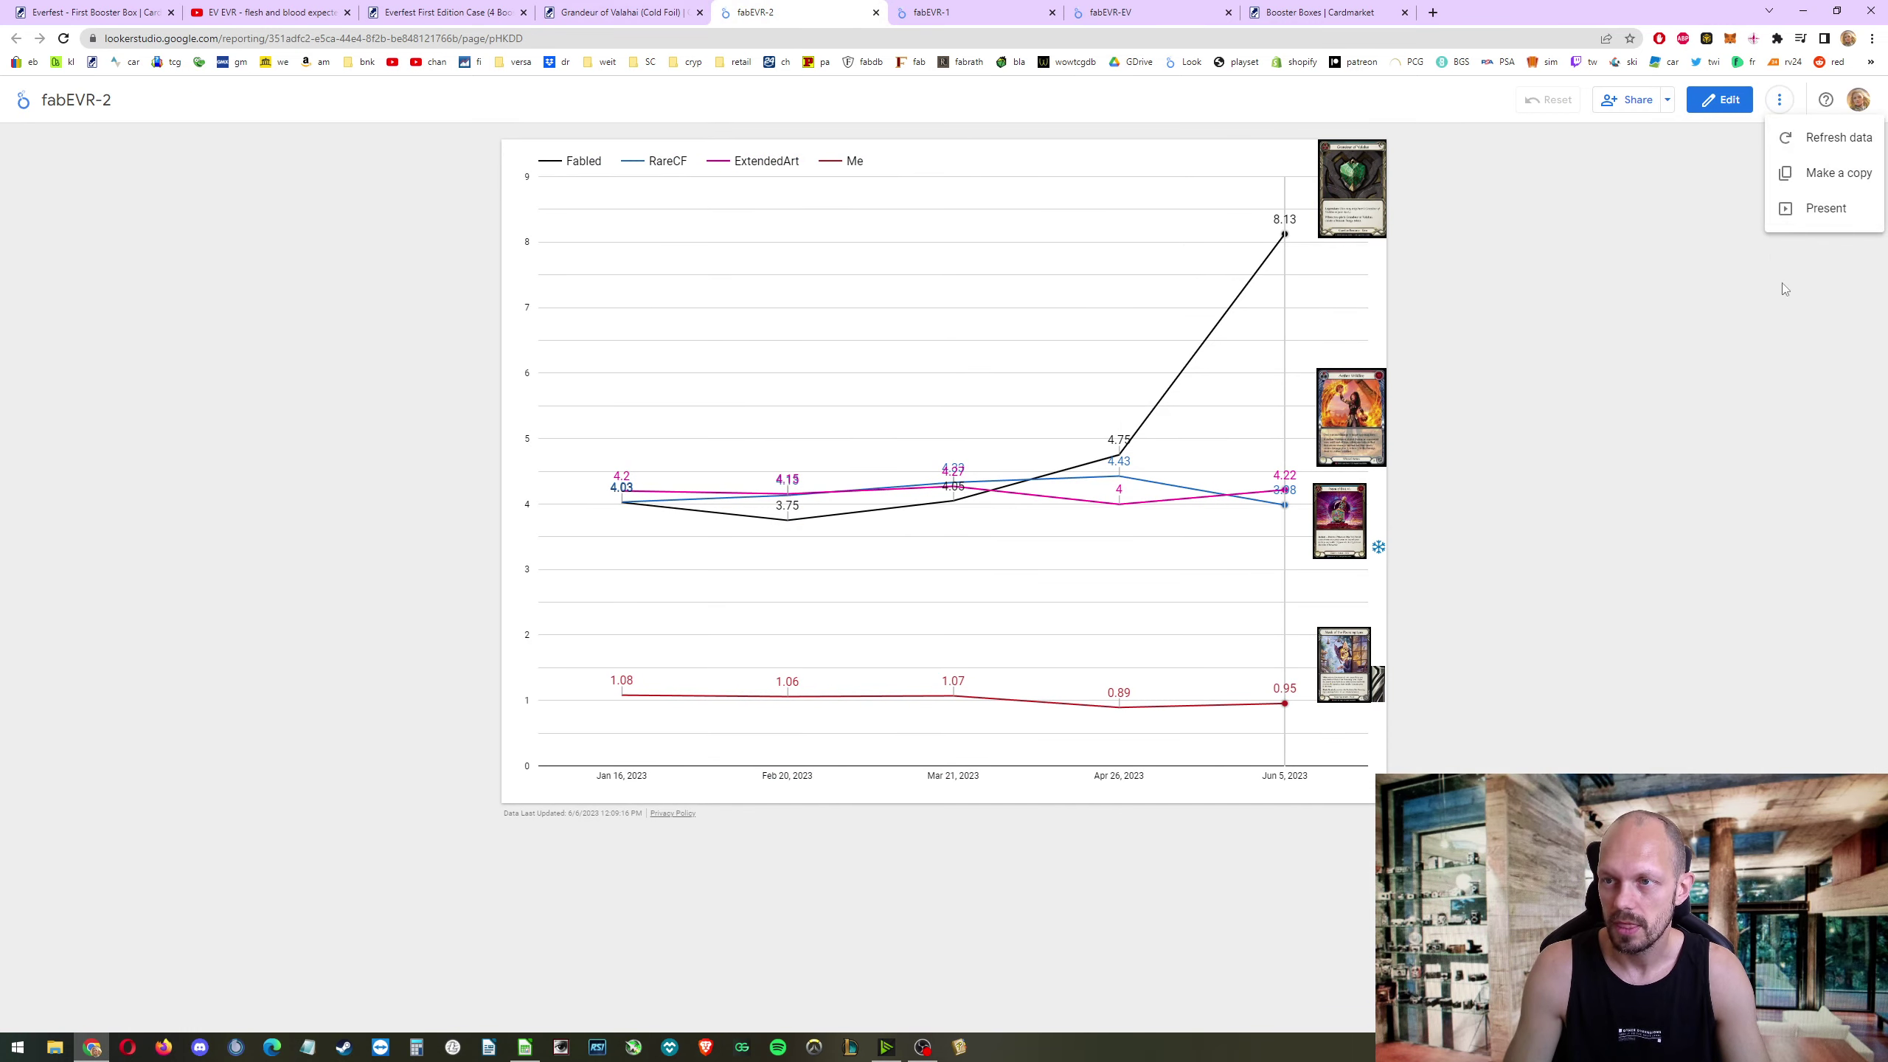
click(1827, 208)
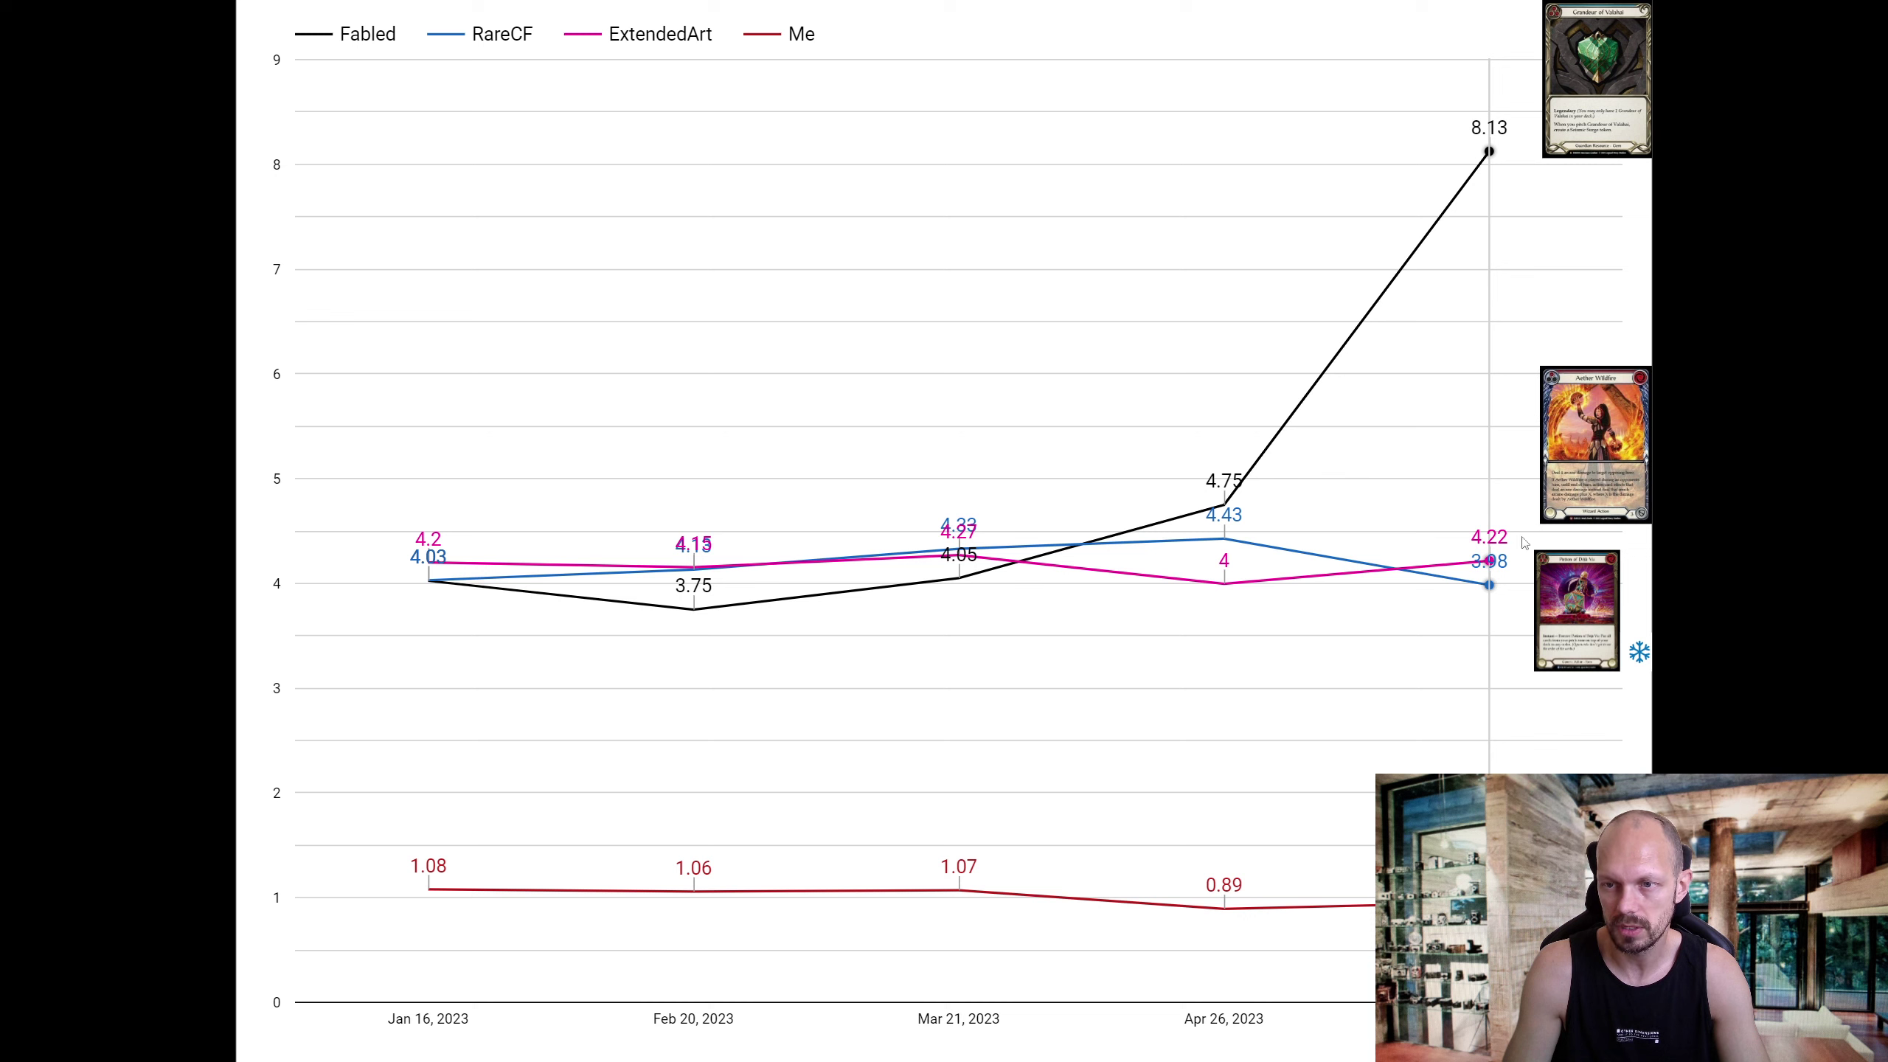
mouse_move(1541, 245)
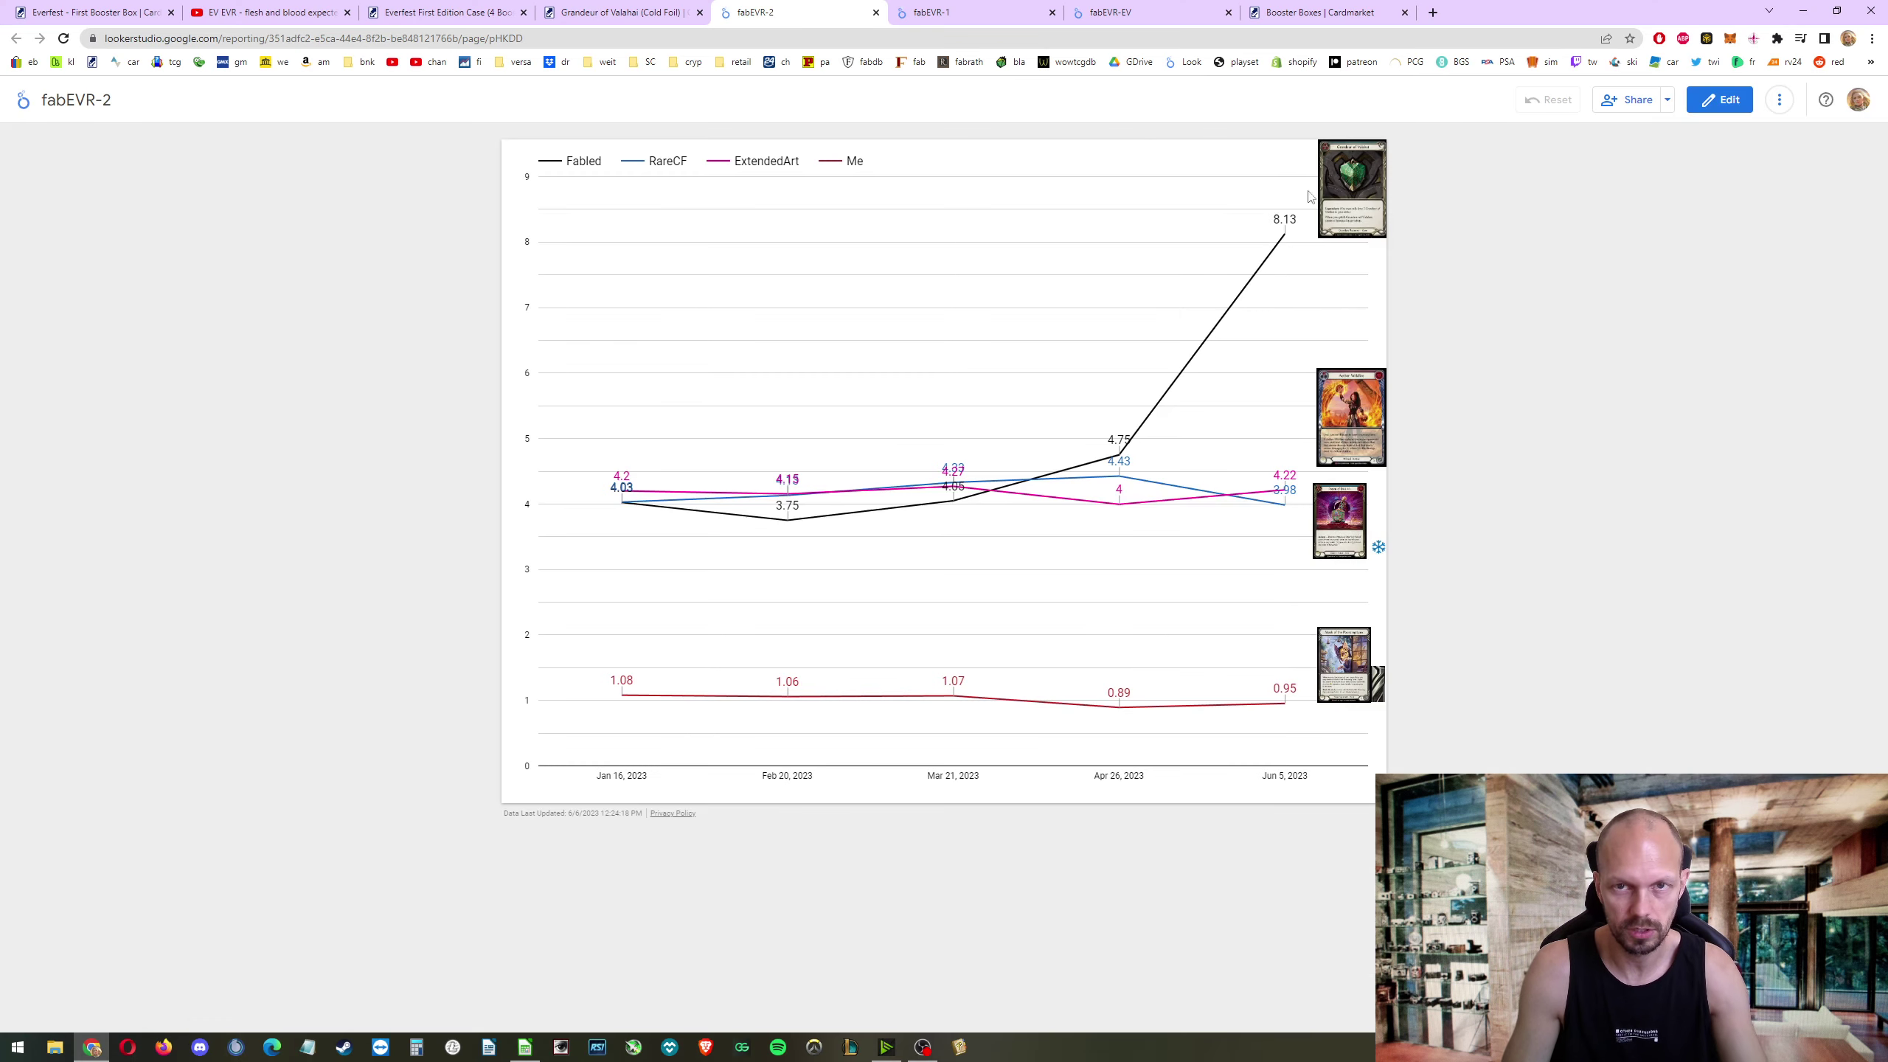
Step: Present the fabEVR-1 report full screen and examine the Legendary and MajesticCF value trends
click(996, 21)
click(1780, 100)
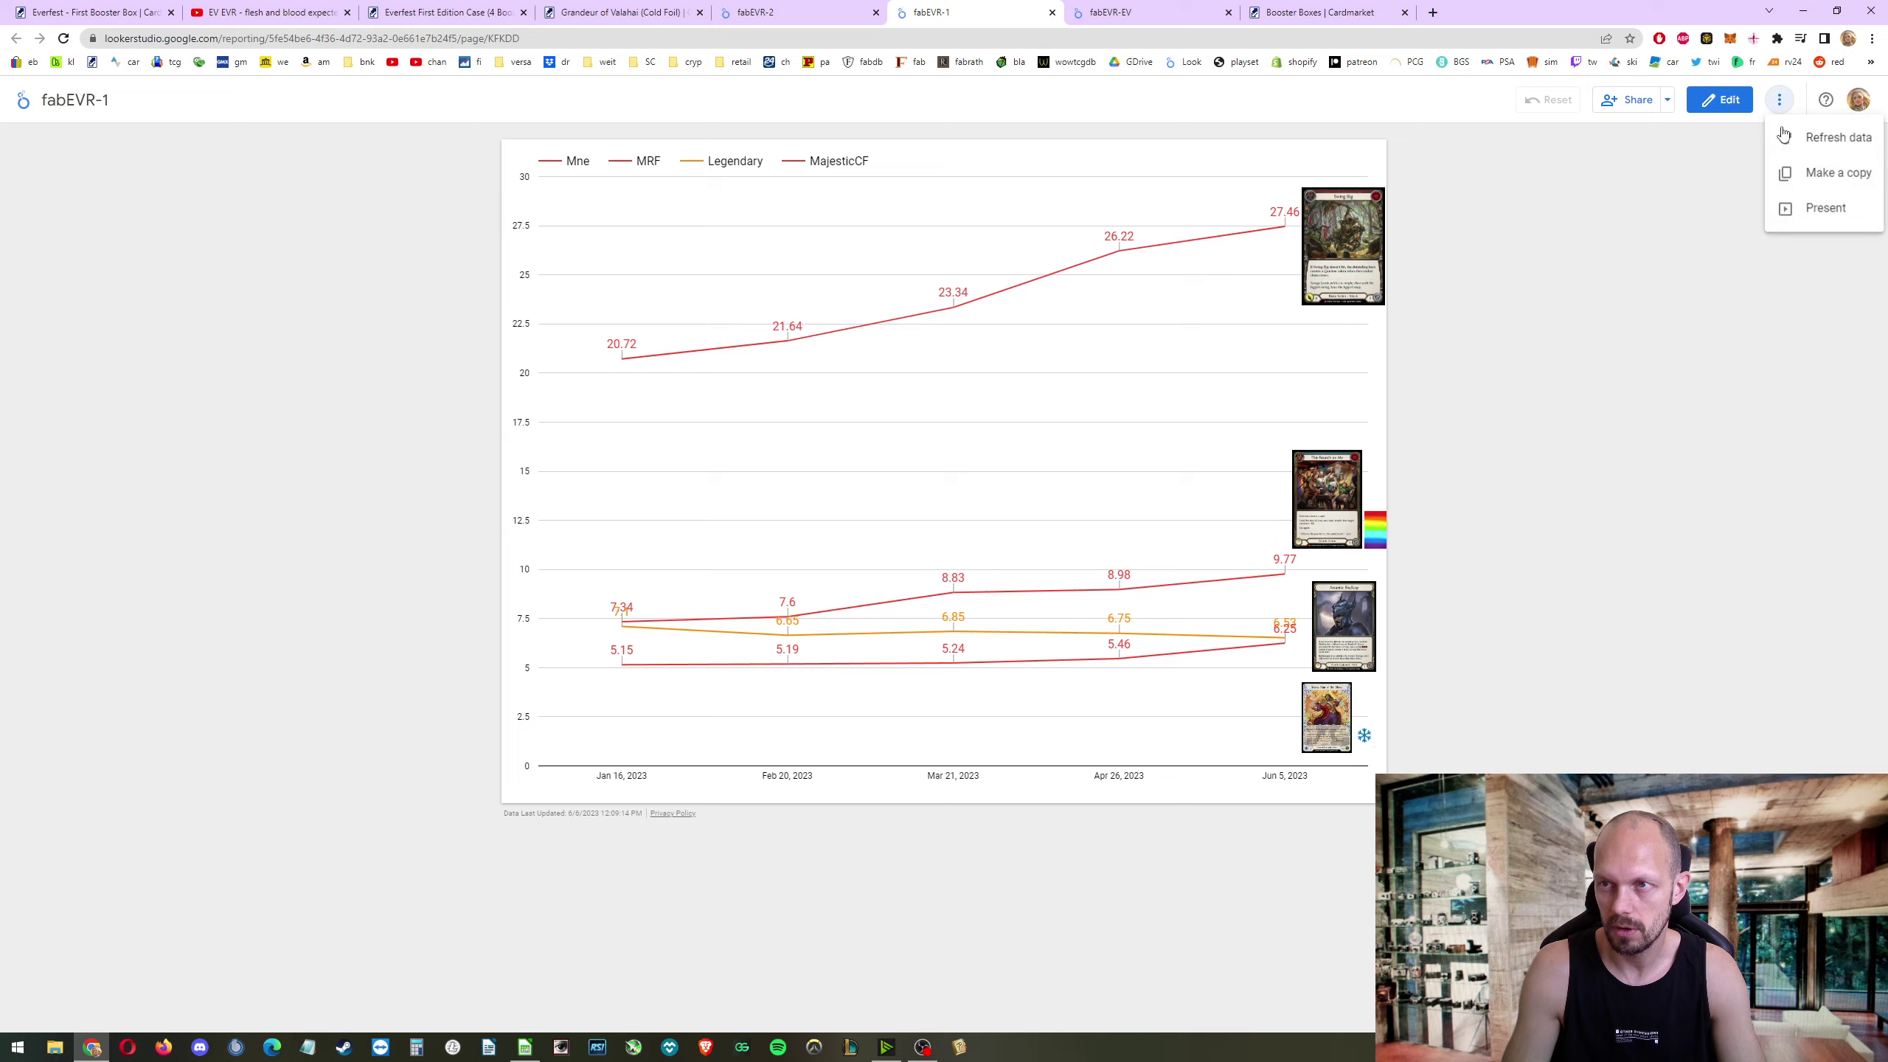
click(1790, 208)
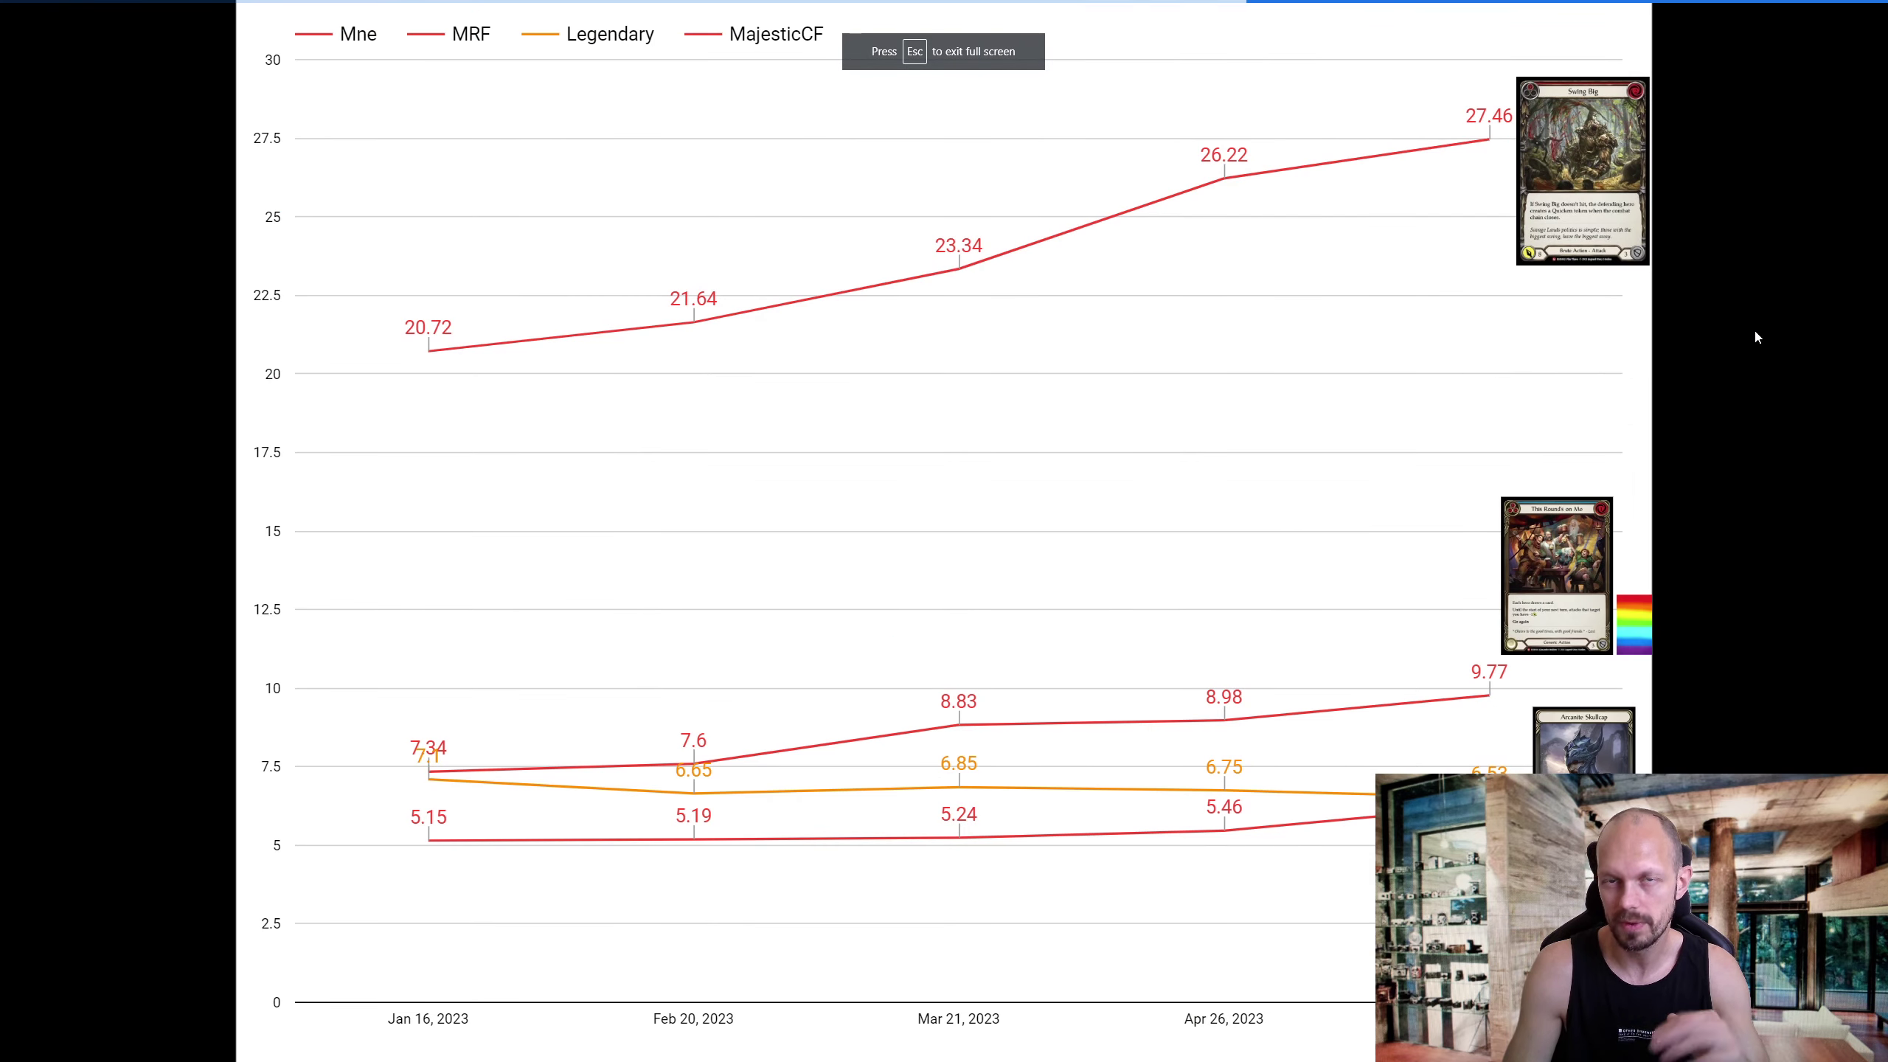
mouse_move(1490, 856)
mouse_move(1242, 849)
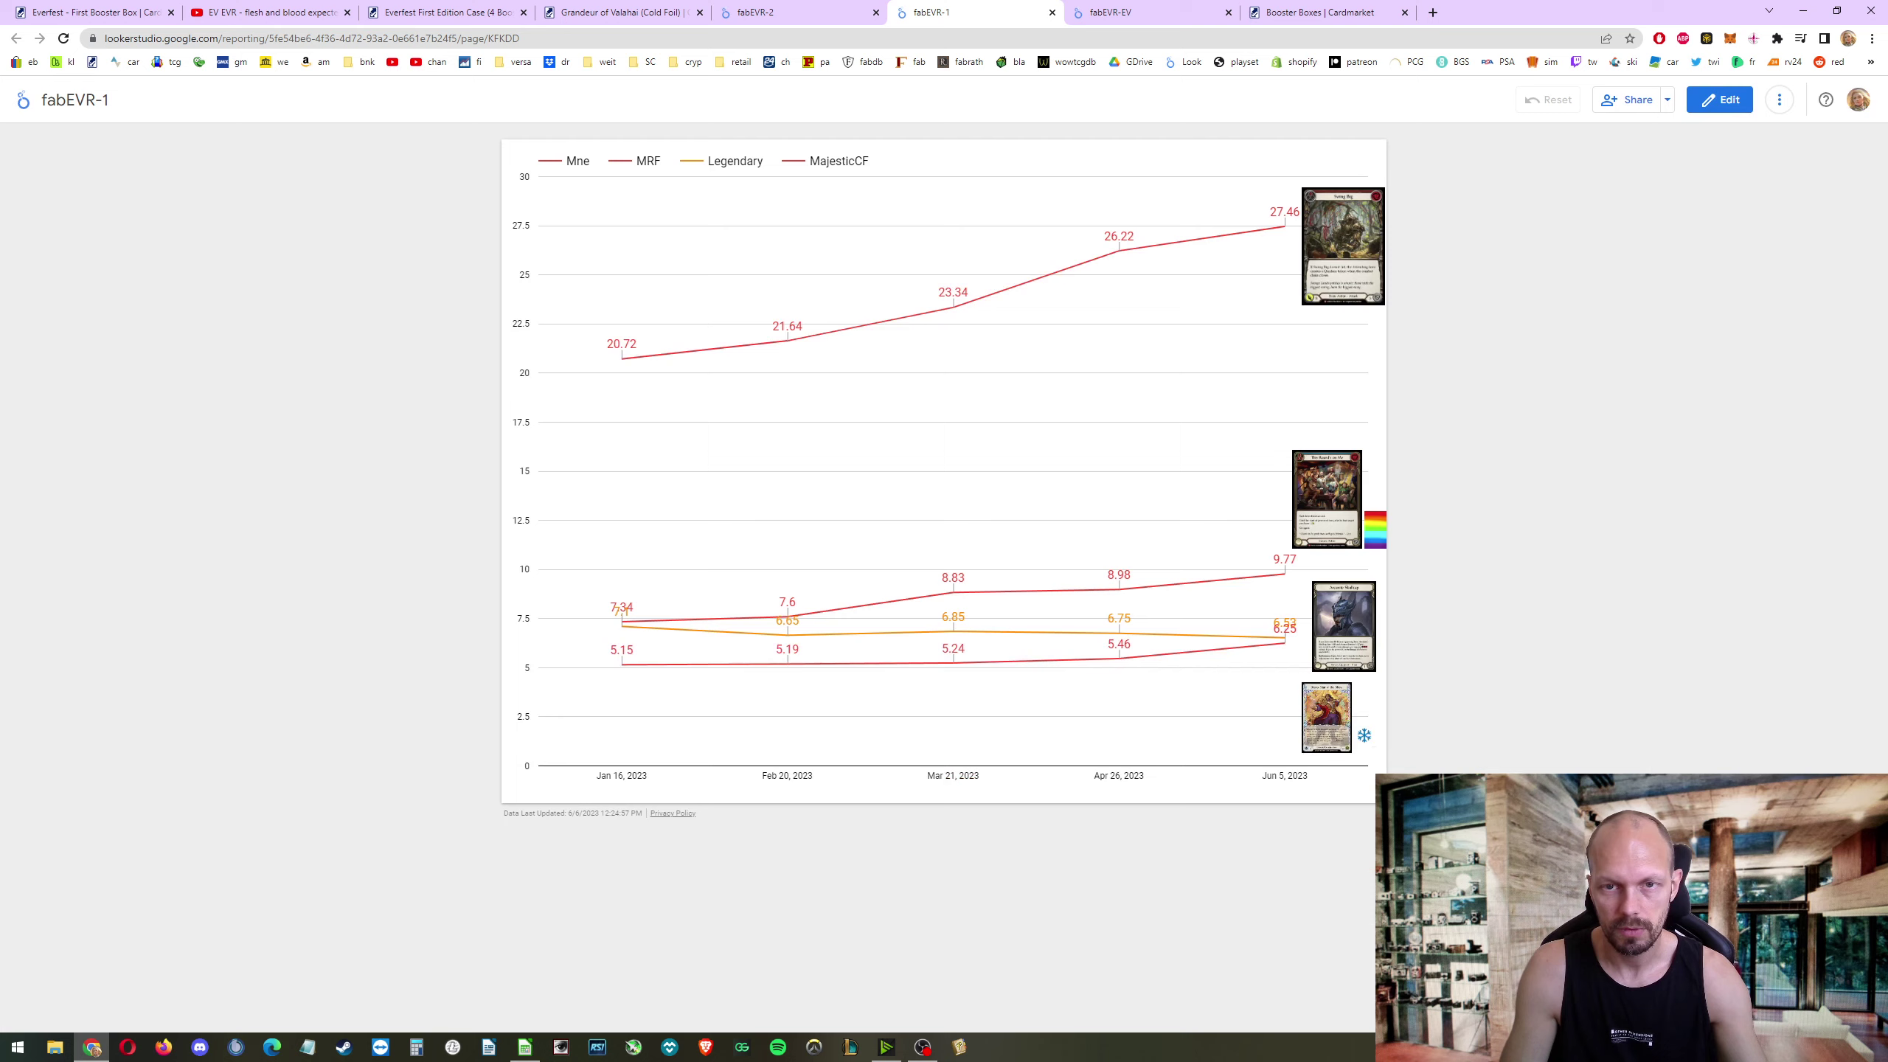
Step: Switch to the fabEVRev.ods spreadsheet in LibreOffice Calc and review the card prices on the EVR-L and EVR-MCF sheets
key(alt+Tab)
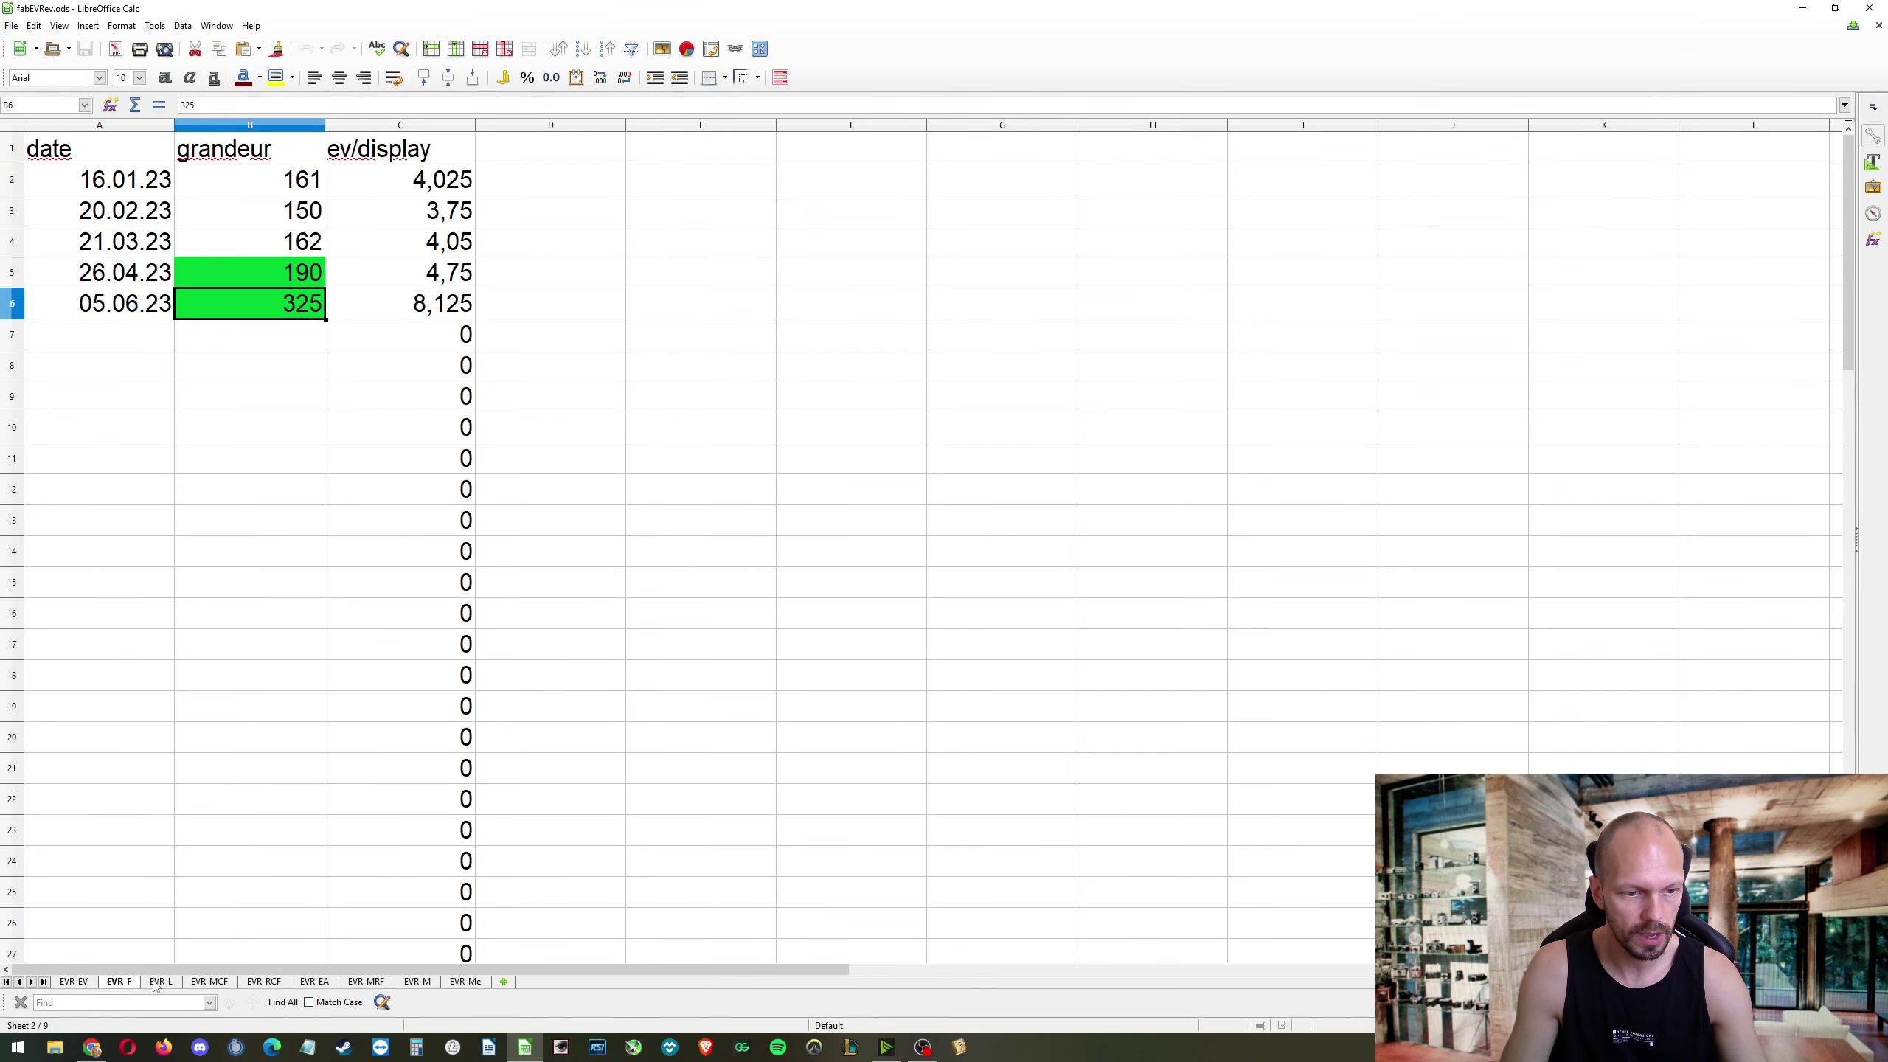
click(162, 981)
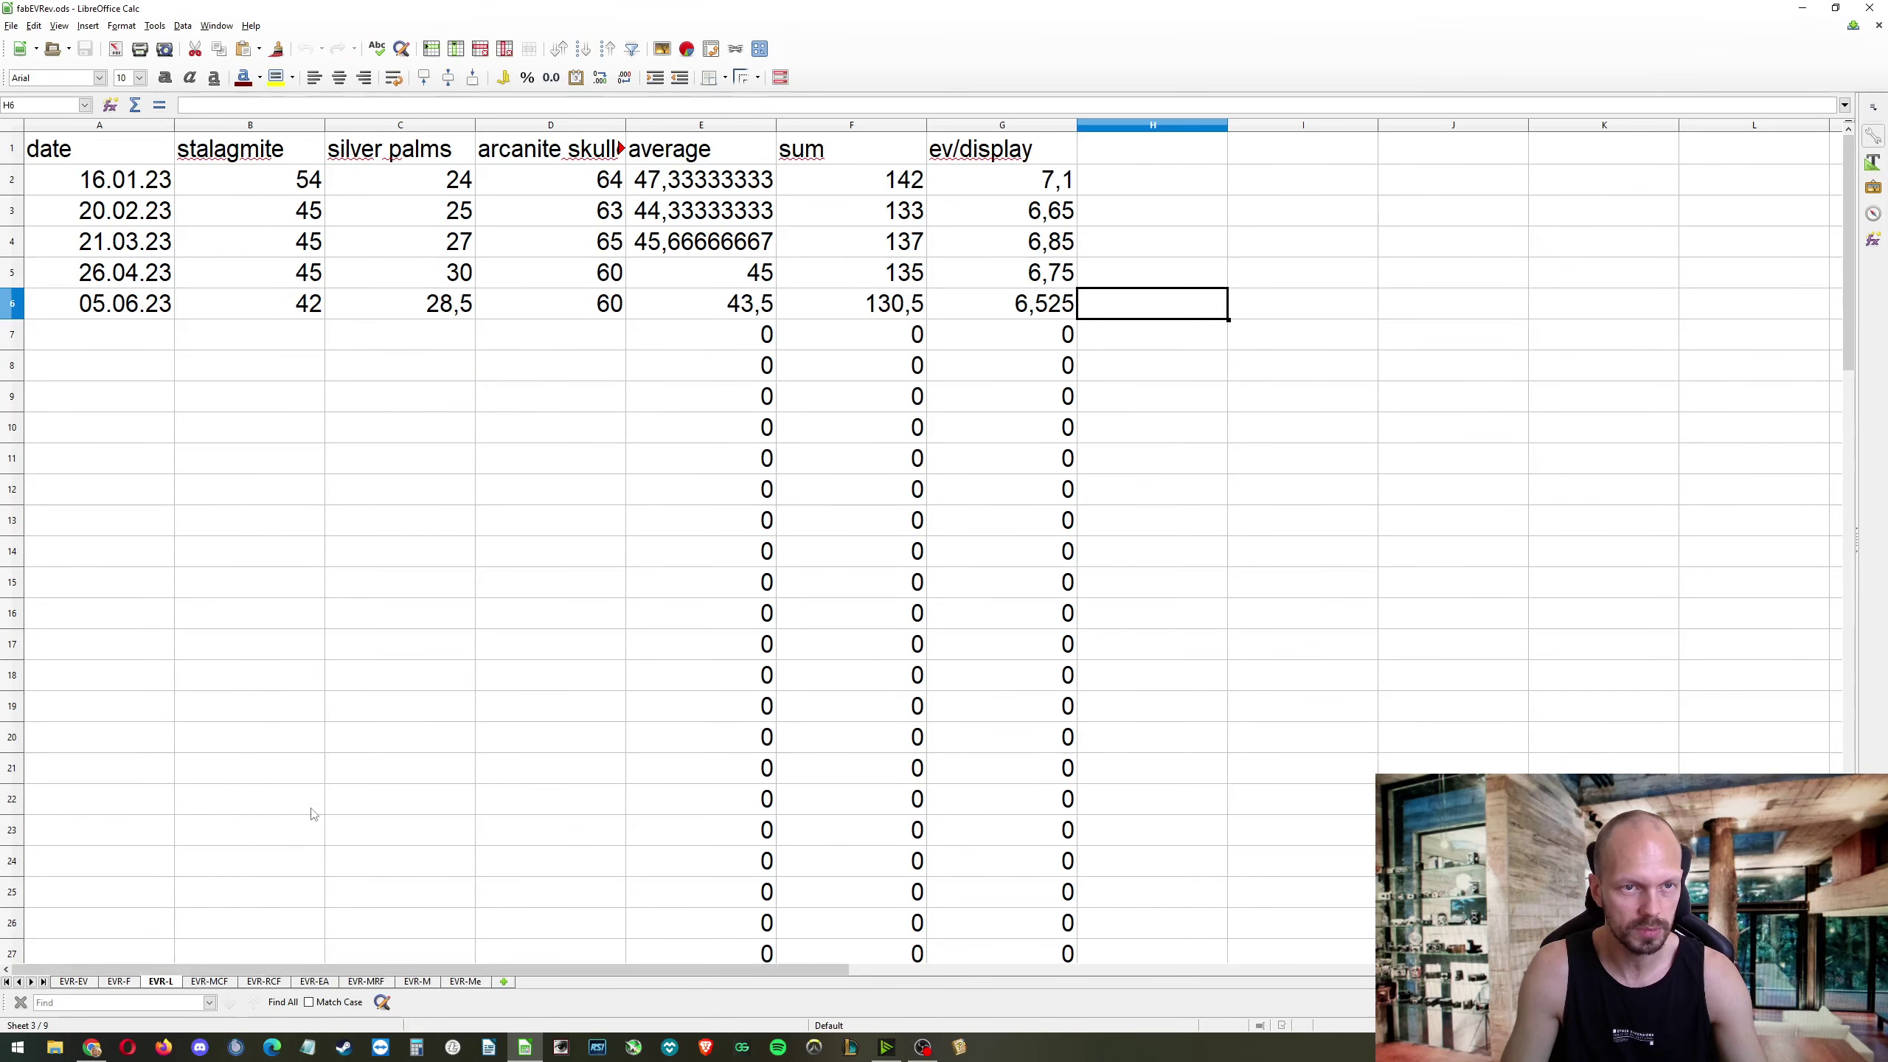
click(222, 982)
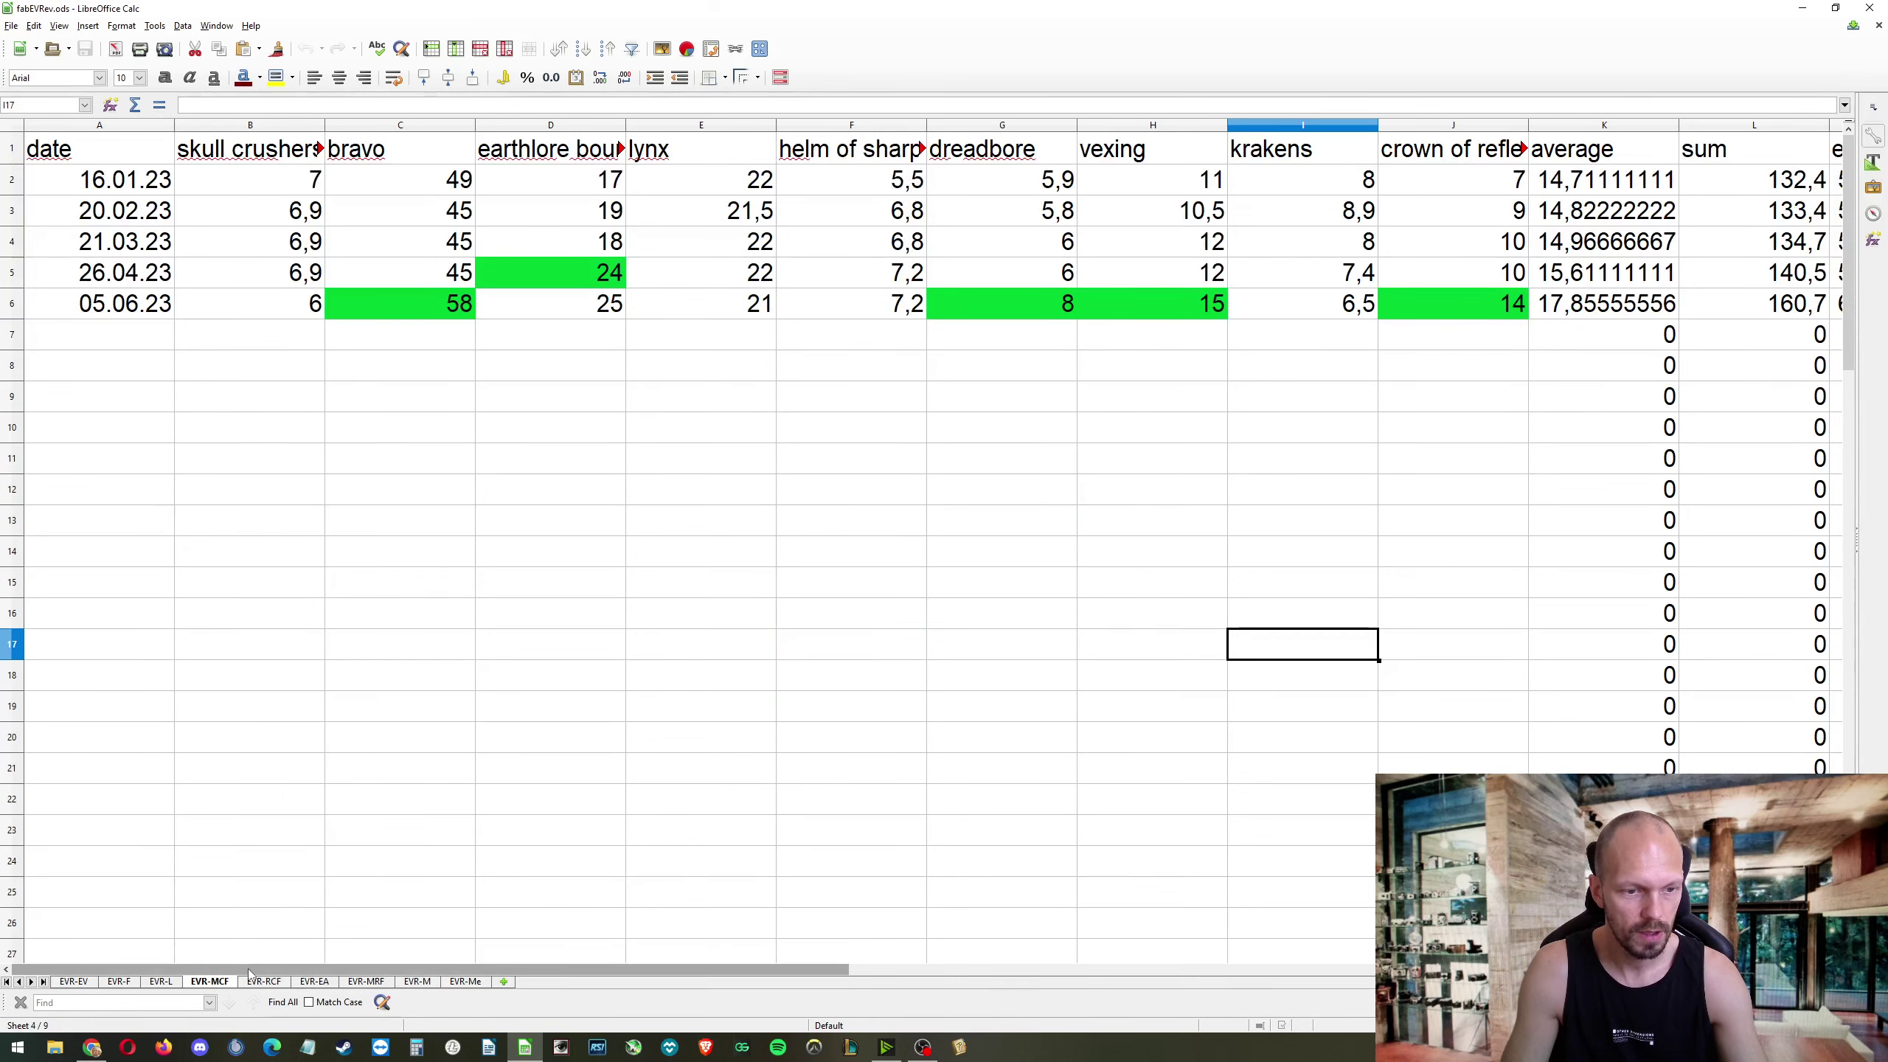
mouse_move(249, 969)
mouse_down()
mouse_move(492, 969)
mouse_move(246, 969)
mouse_up()
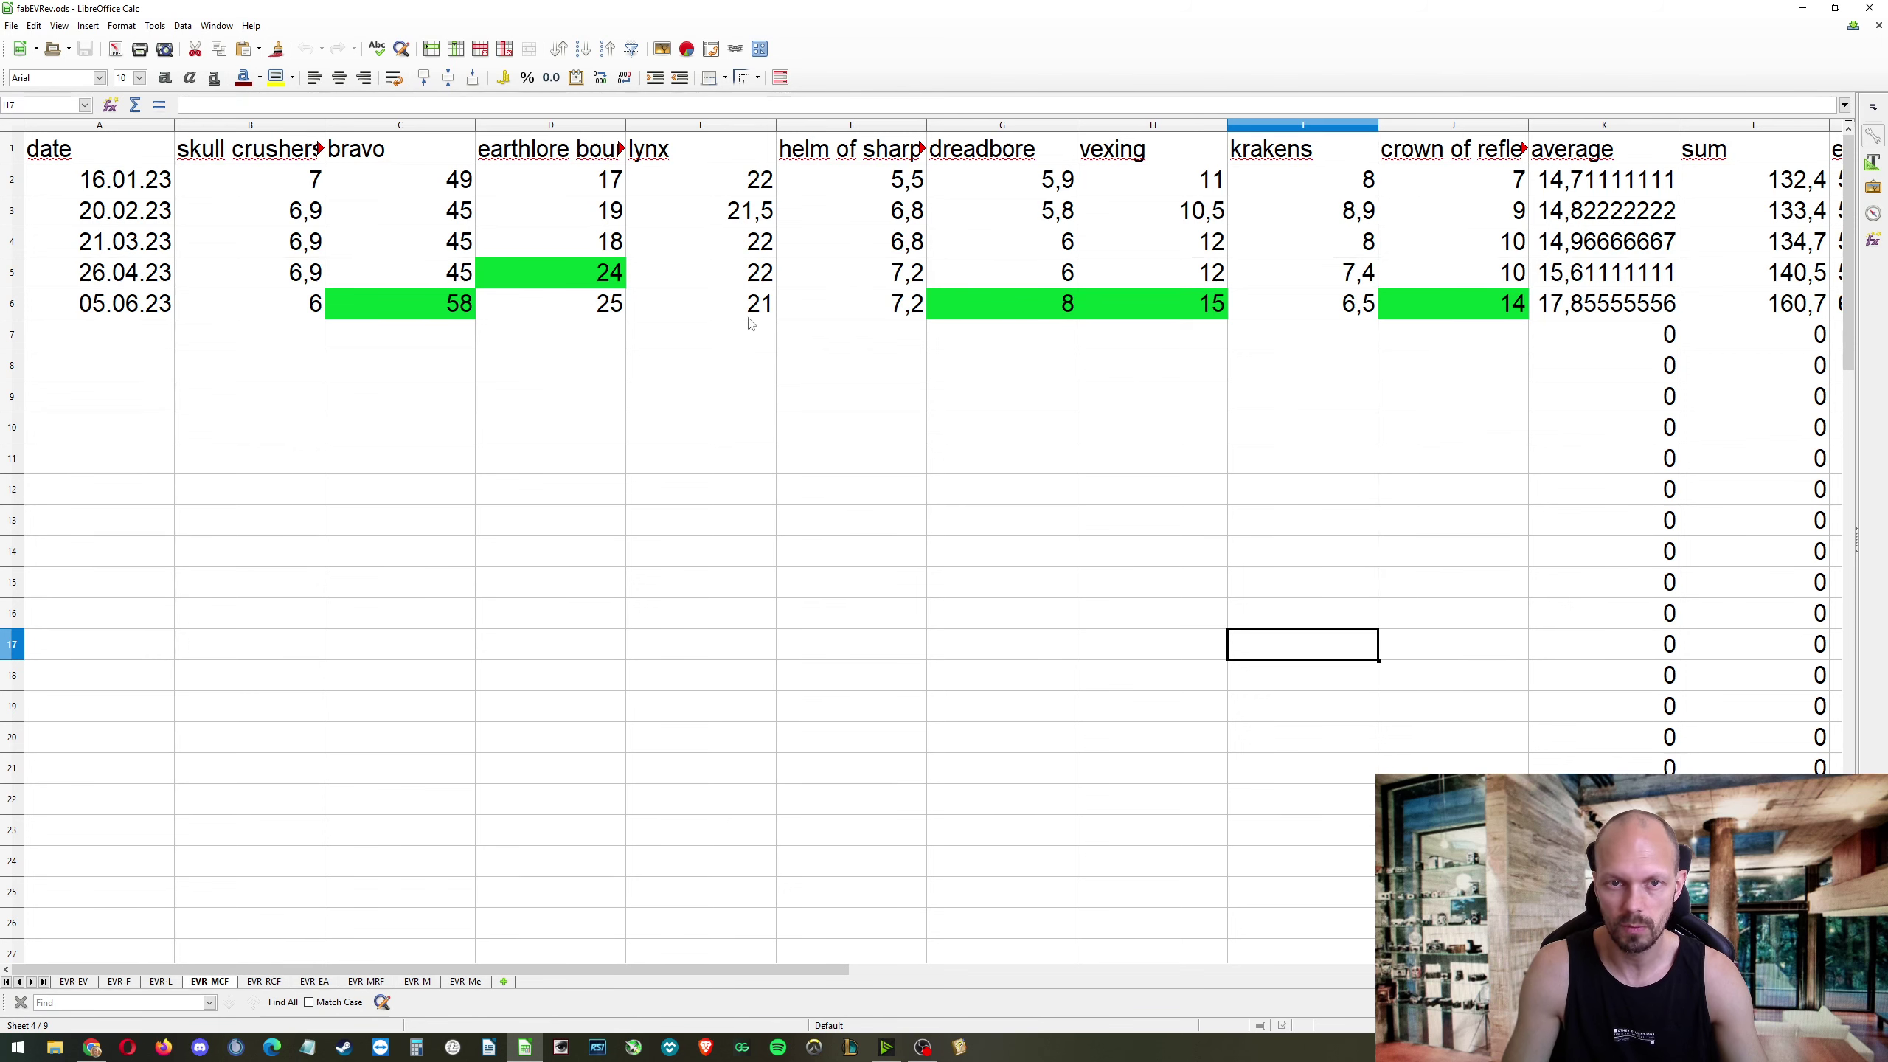
Step: Return to the fabEVR-1 report in the browser and examine the June 5, 2023 MRF and Mne values, including in full-screen presentation
key(alt+Tab)
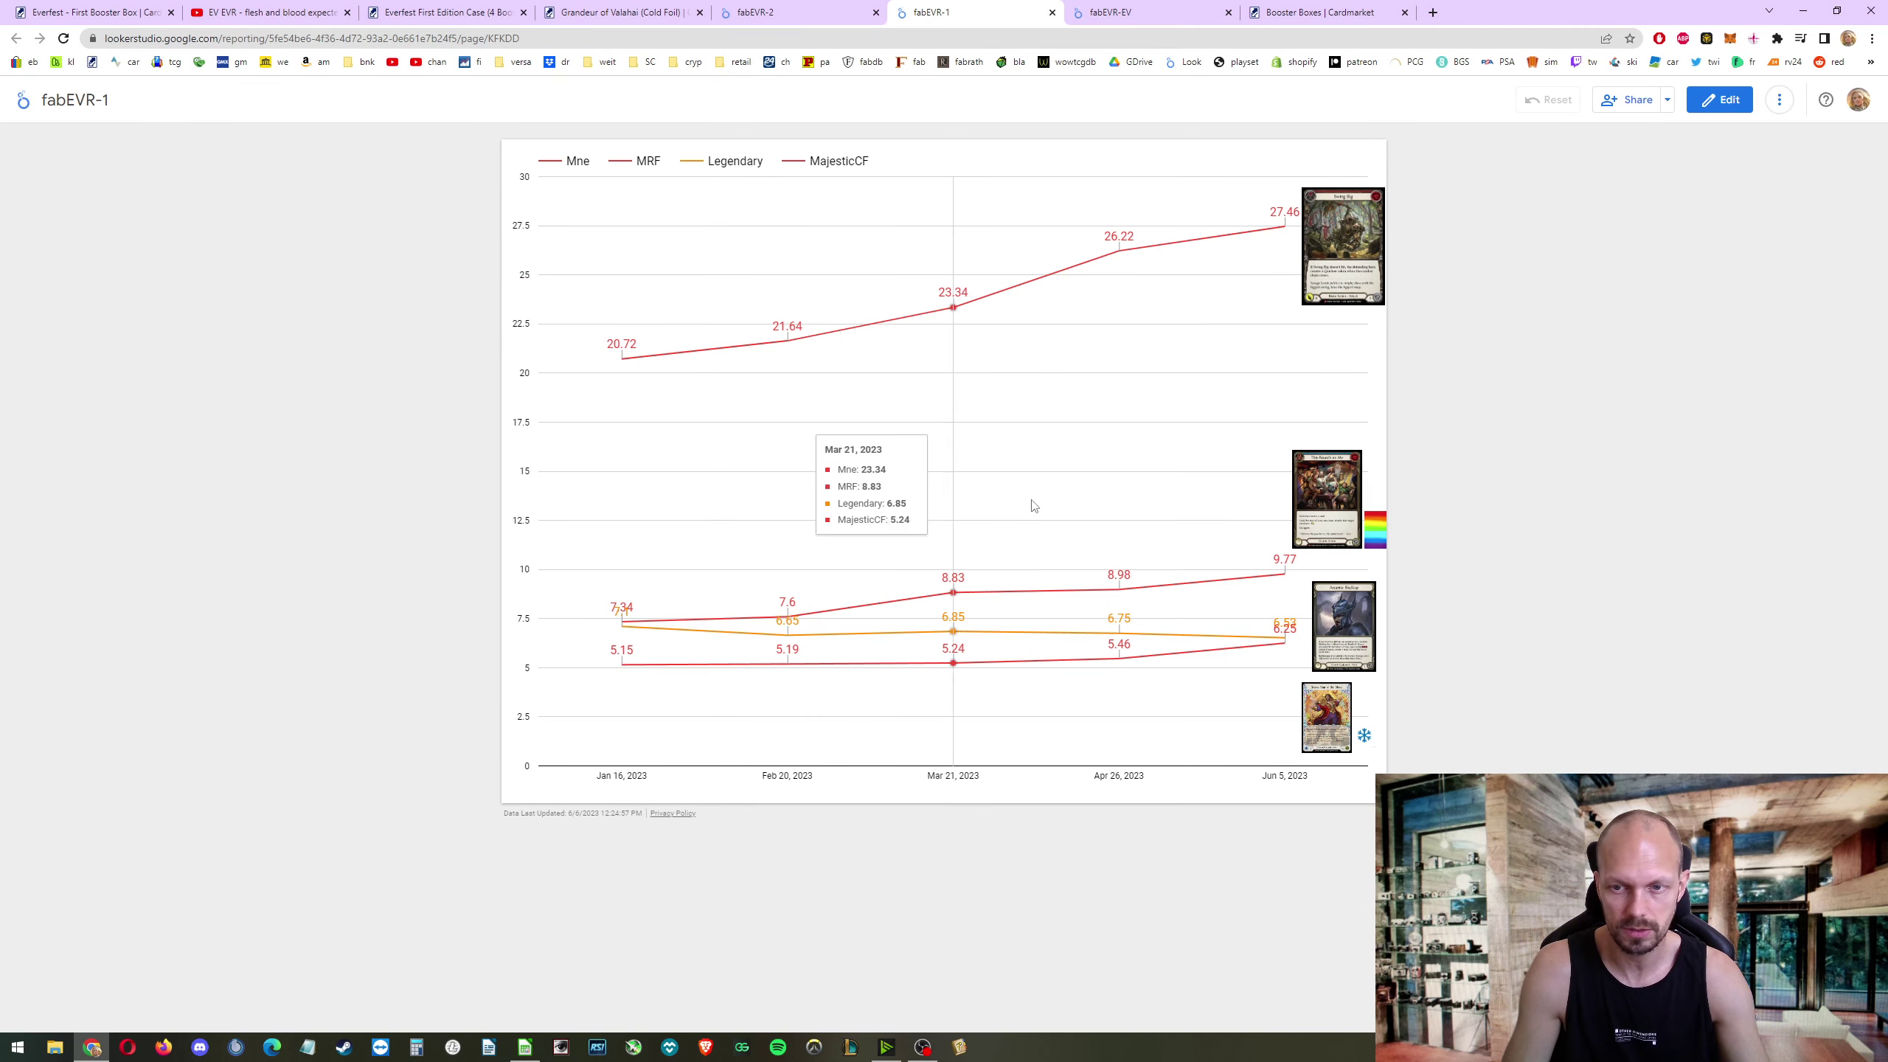
mouse_move(1285, 573)
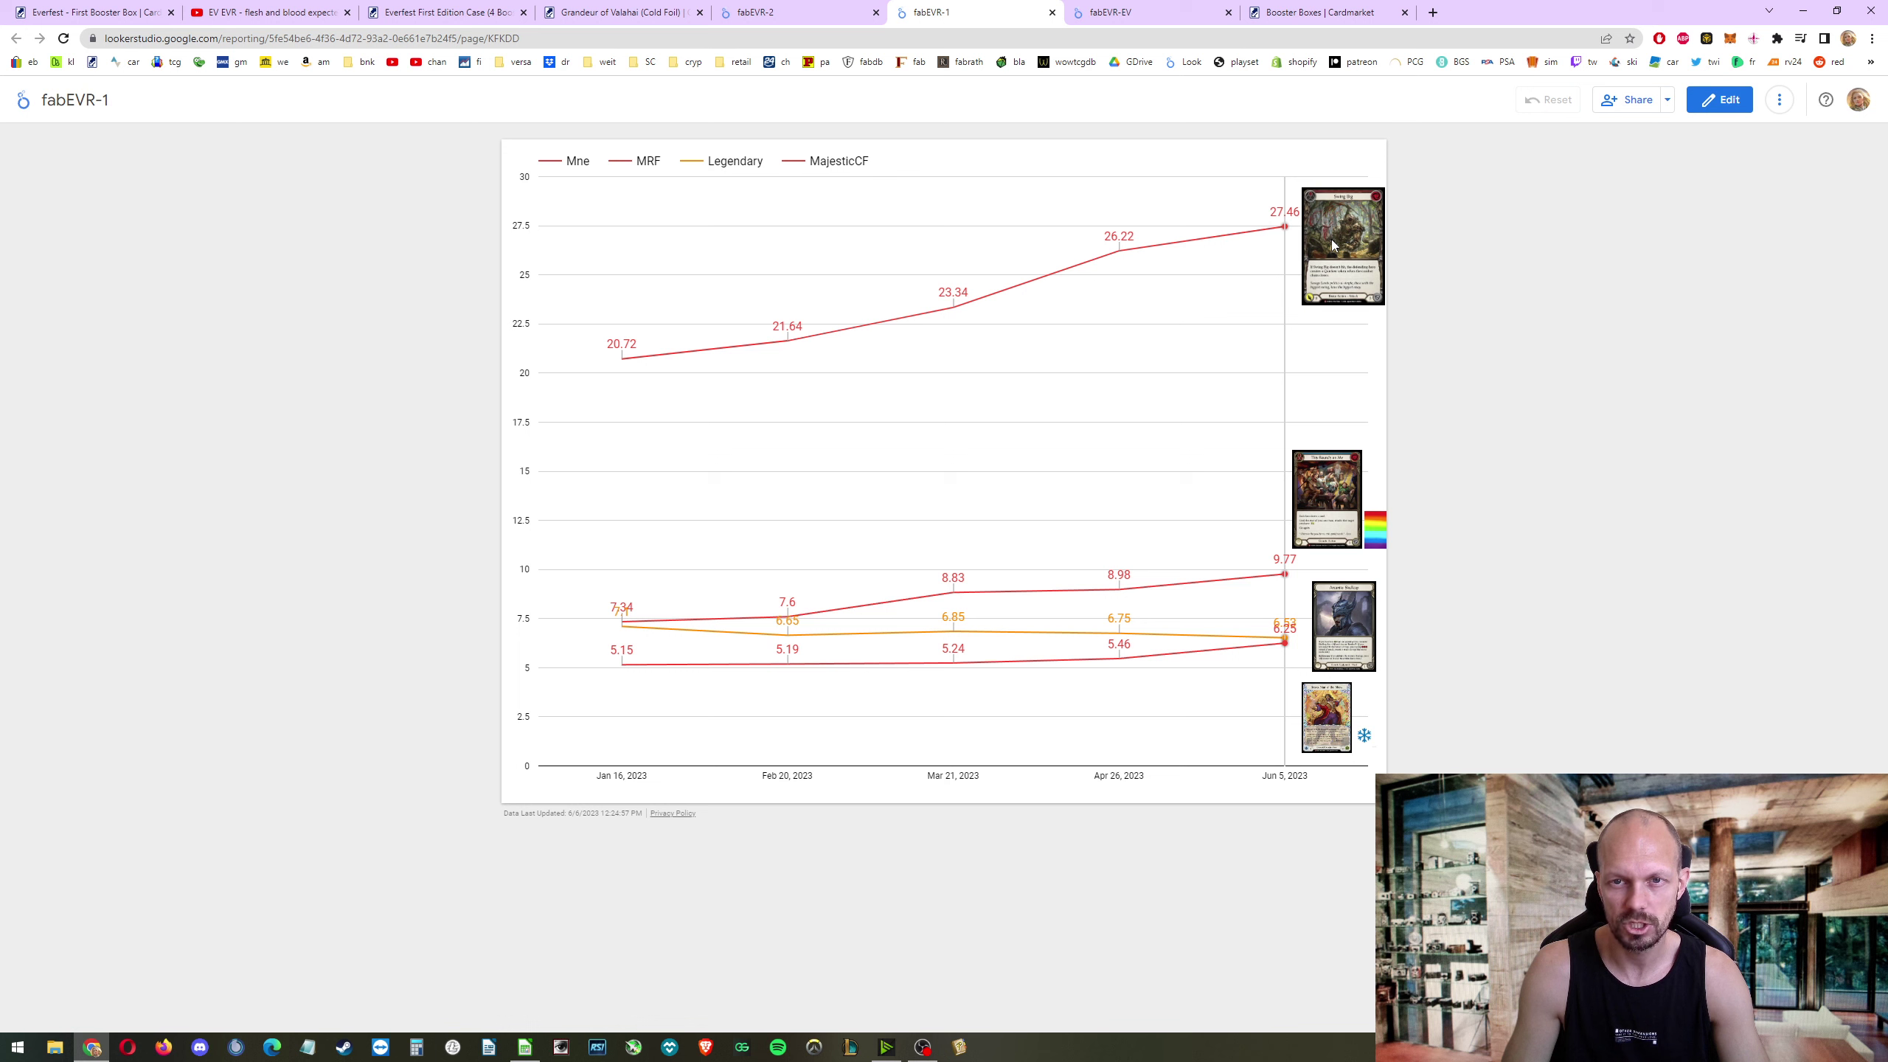
mouse_move(1264, 226)
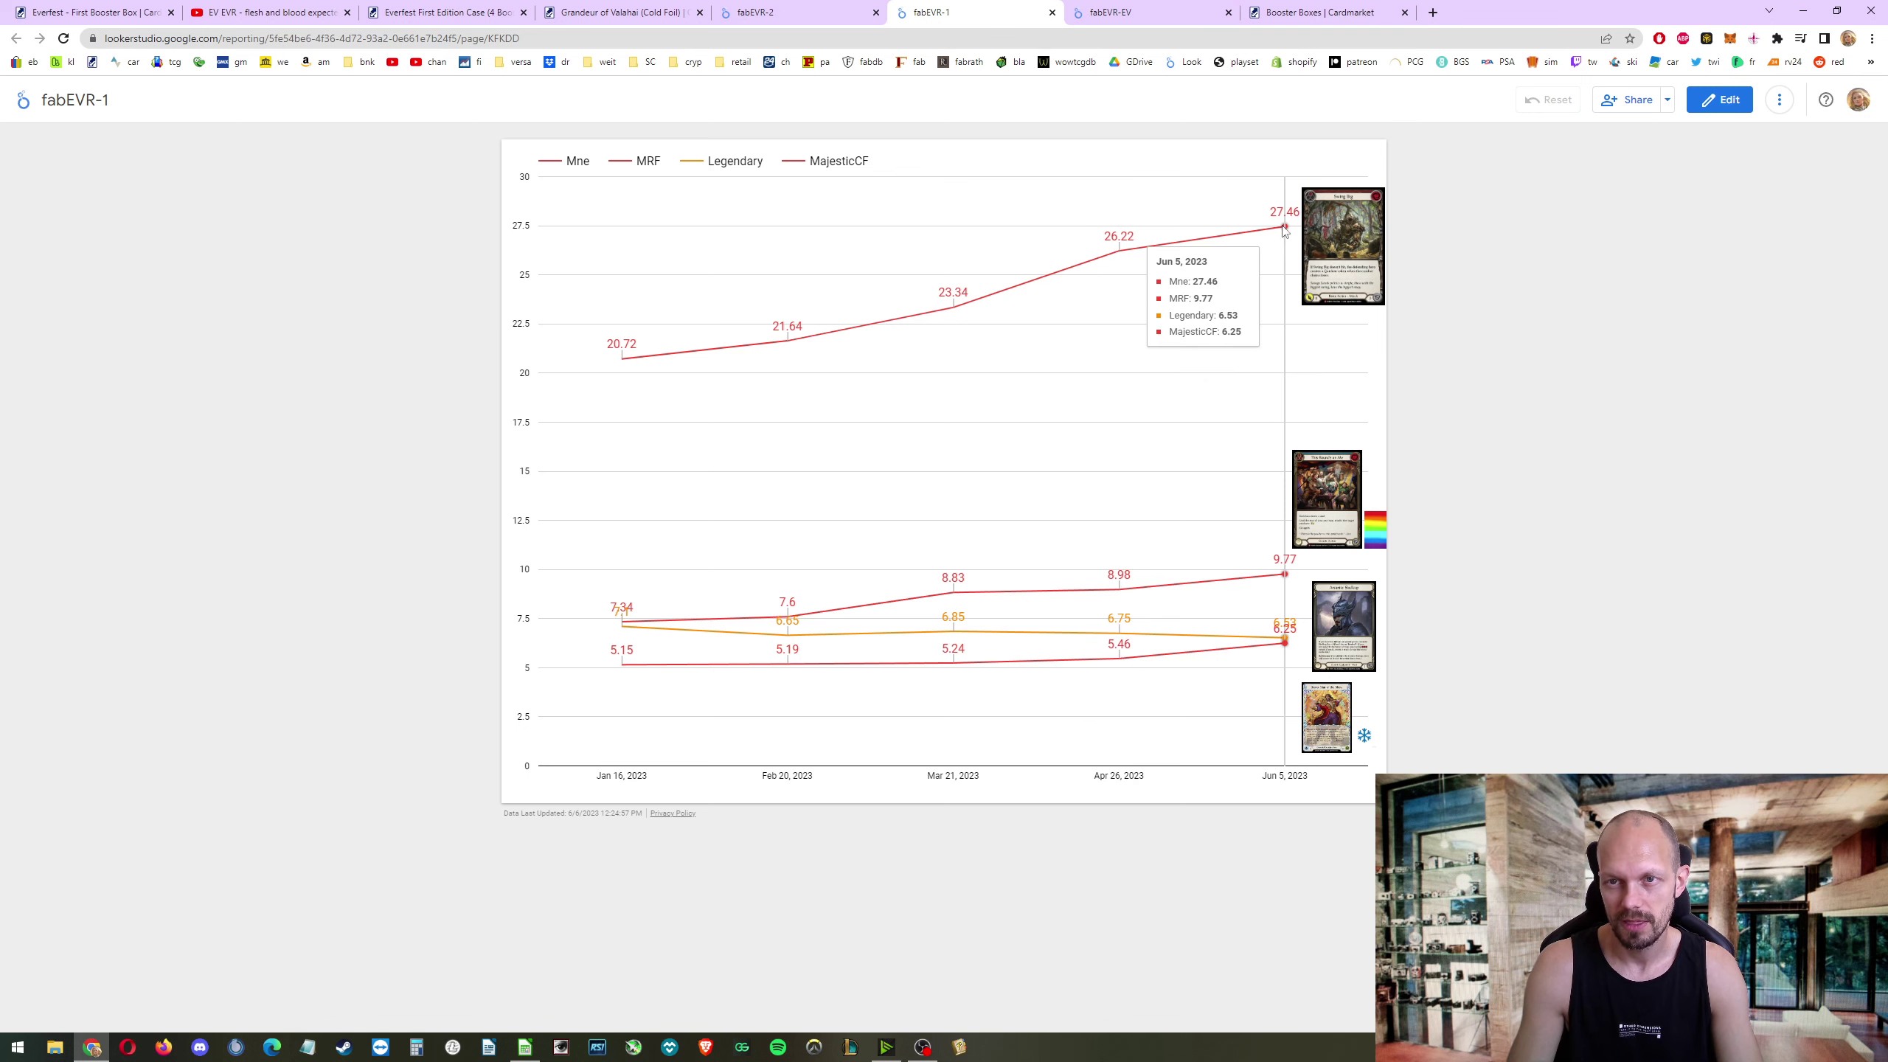
click(1770, 99)
click(1799, 206)
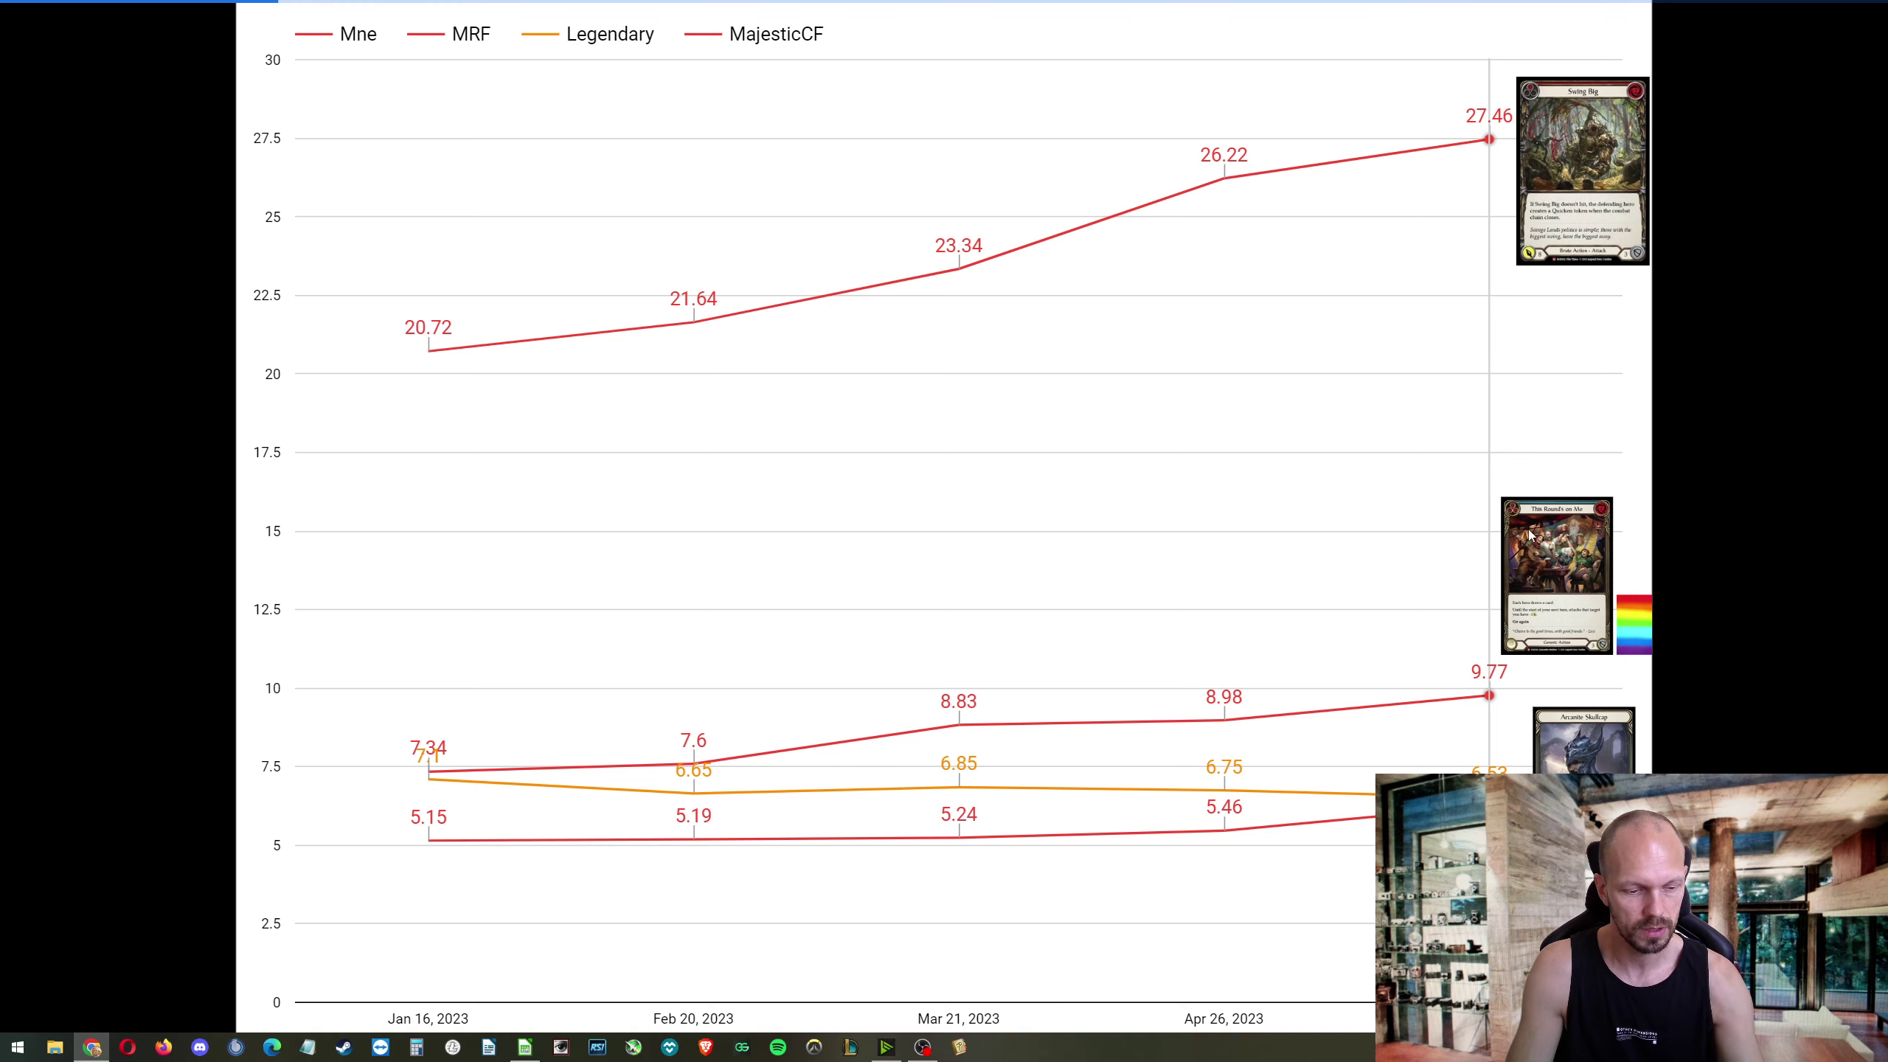
key(Escape)
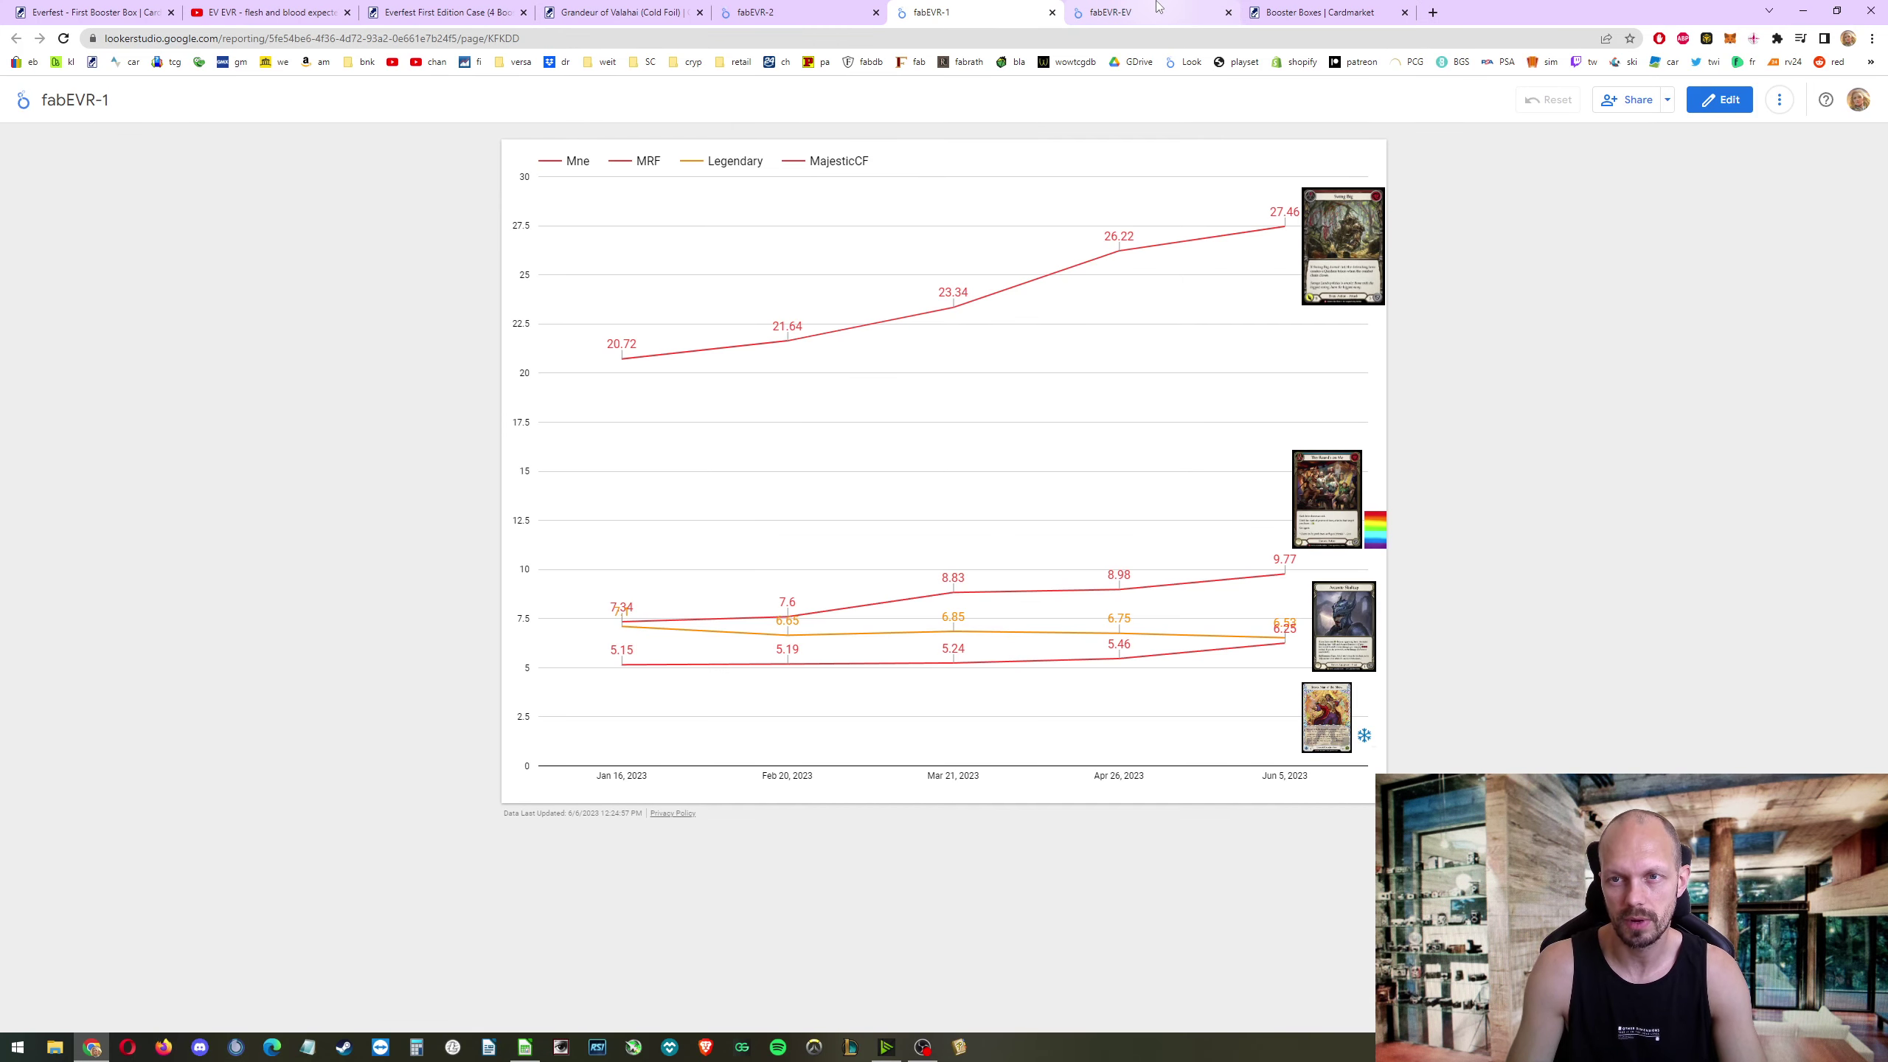
Step: Present the fabEVR-EV report full screen and examine the overall ev/display trend for Everfest
click(1780, 98)
click(1817, 208)
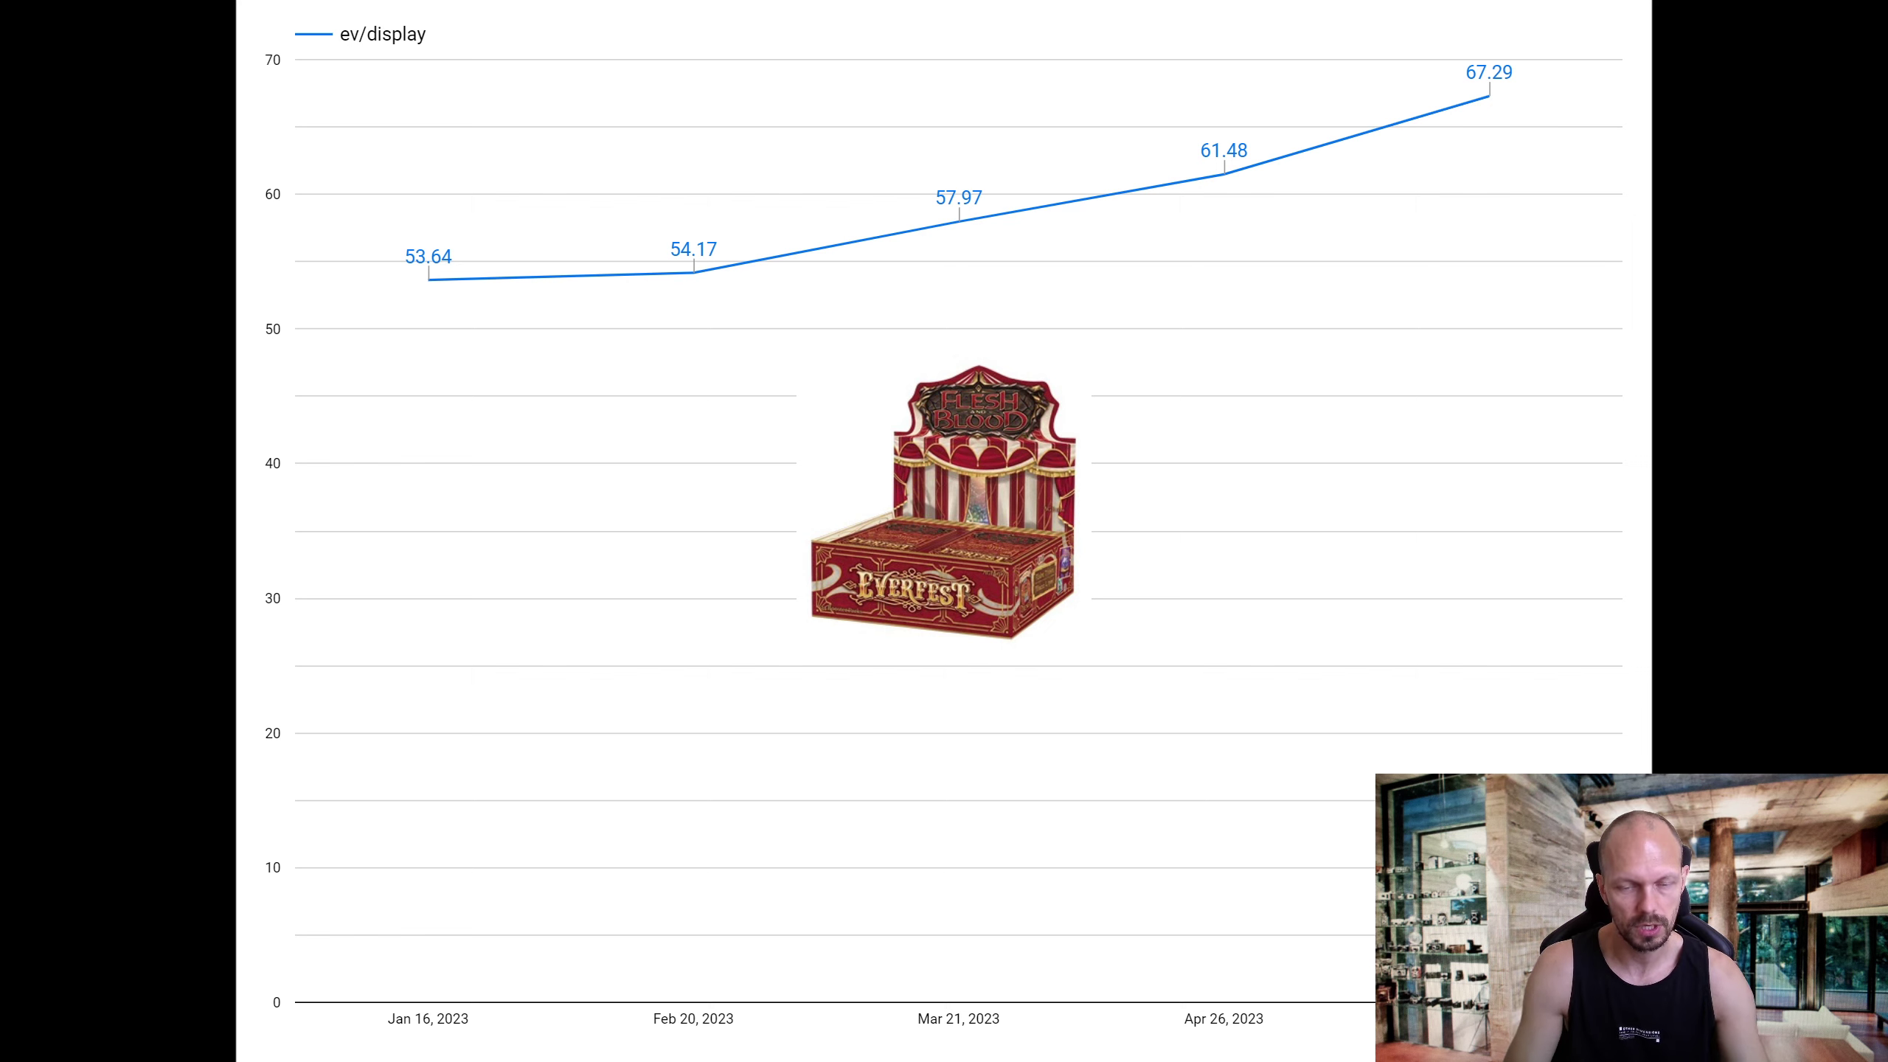
key(Escape)
Step: Check the Everfest First Booster Box offers on Cardmarket against the fabEVR-EV ev/display chart
click(167, 13)
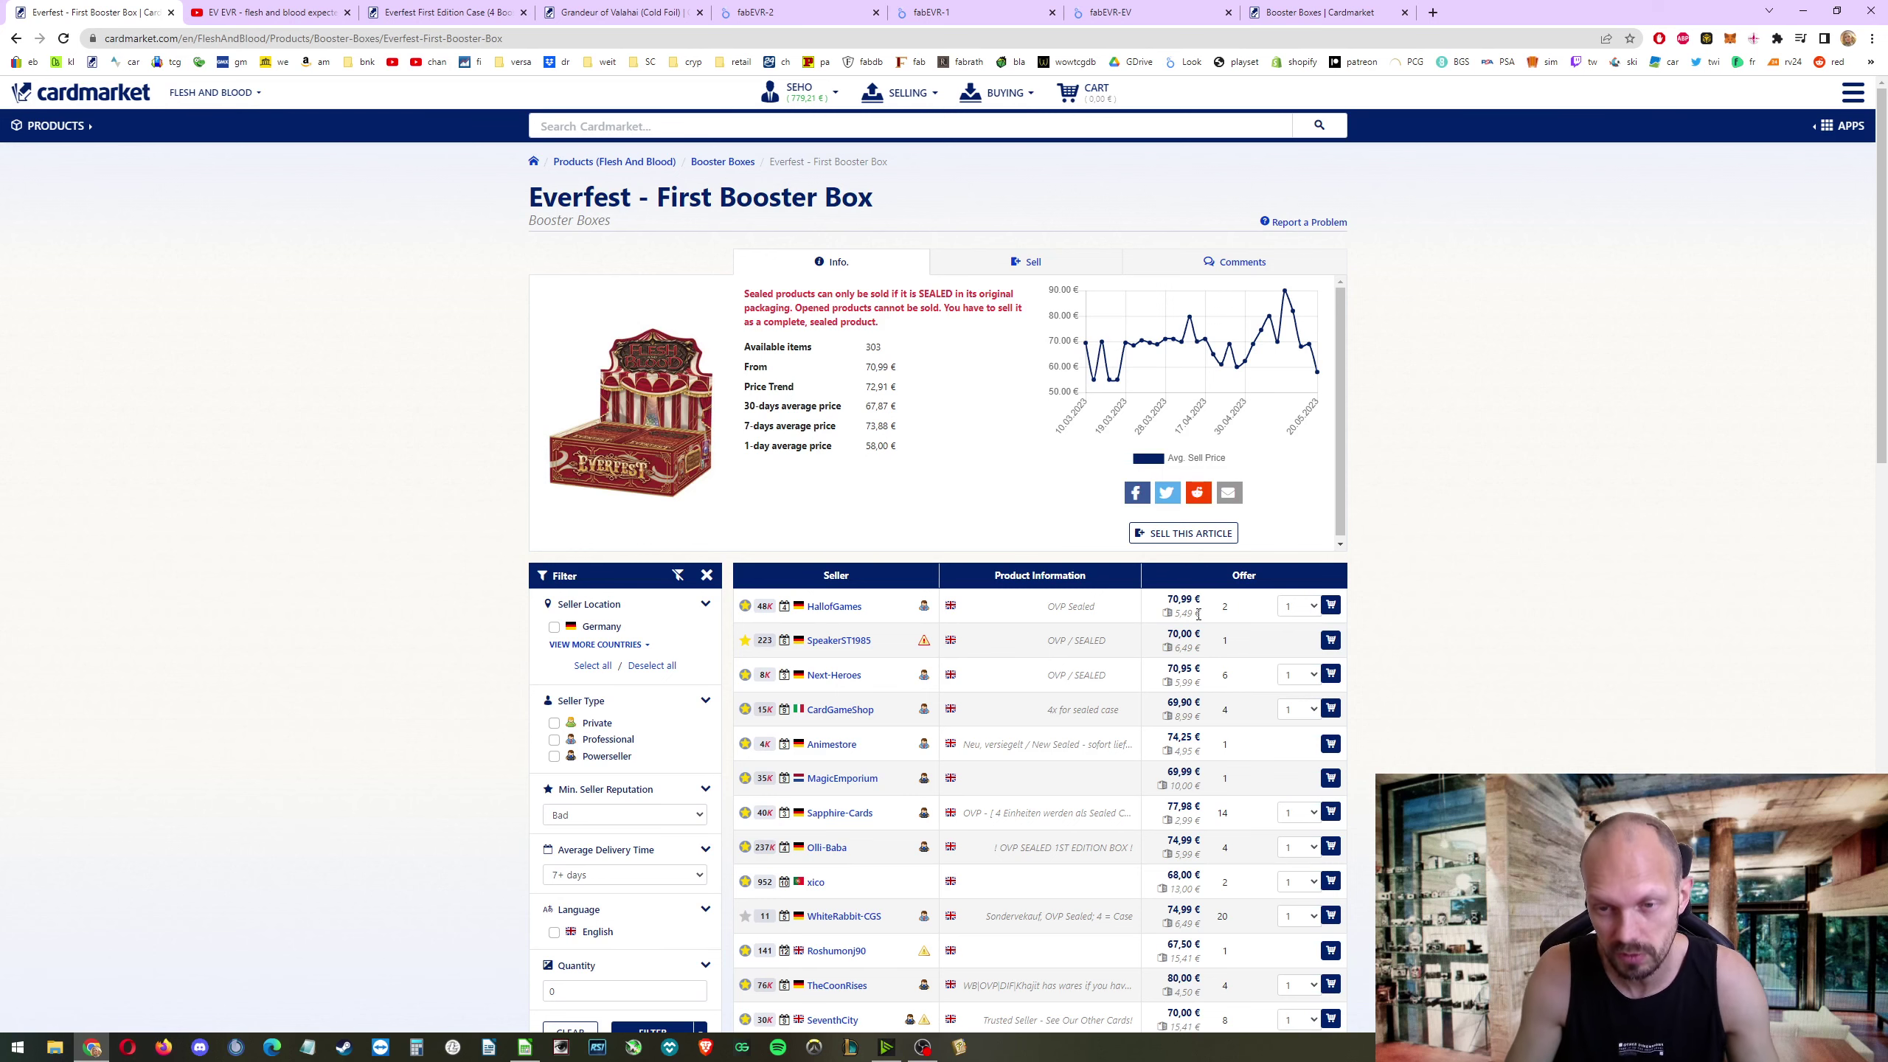
key(ctrl+9)
key(ctrl+shift+Tab)
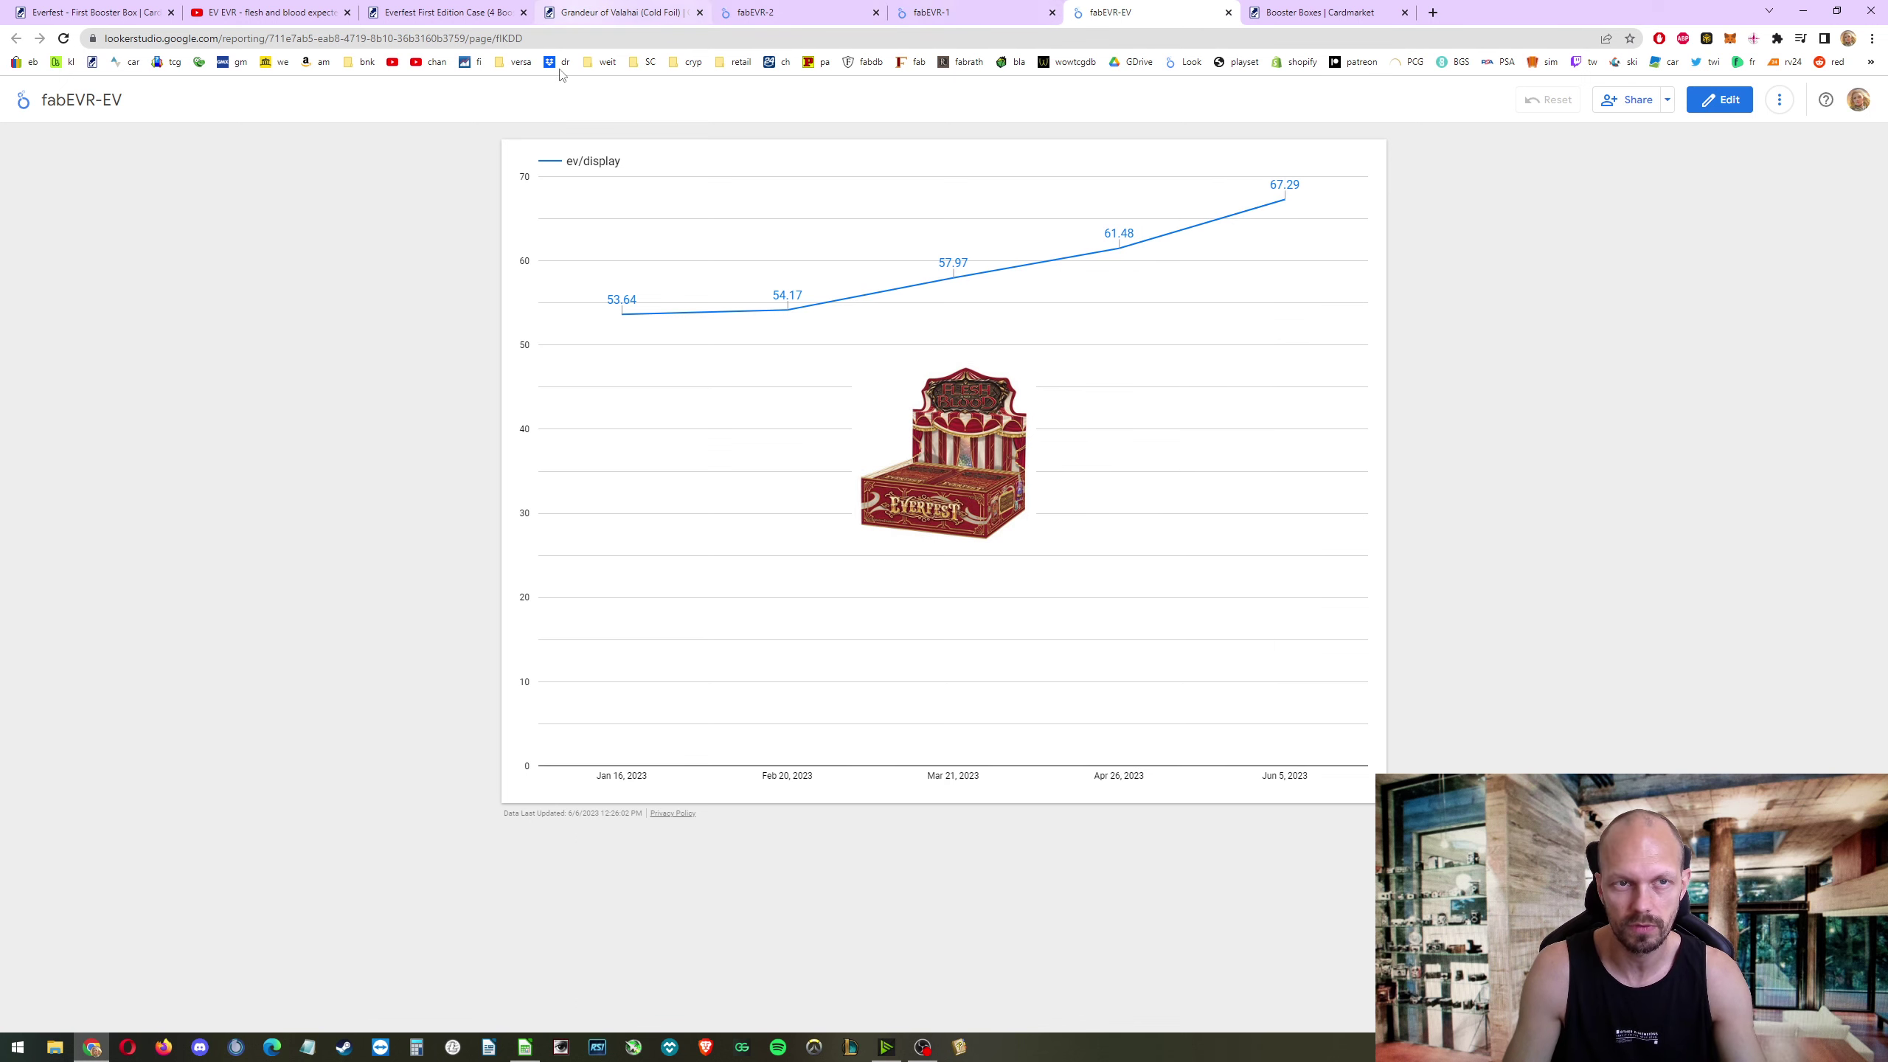
Step: Switch to the fabEVRev.ods spreadsheet and review the EVR-EV, EVR-F, EVR-L and EVR-MCF sheets, checking the bravo price for 05.06.23
key(alt+Tab)
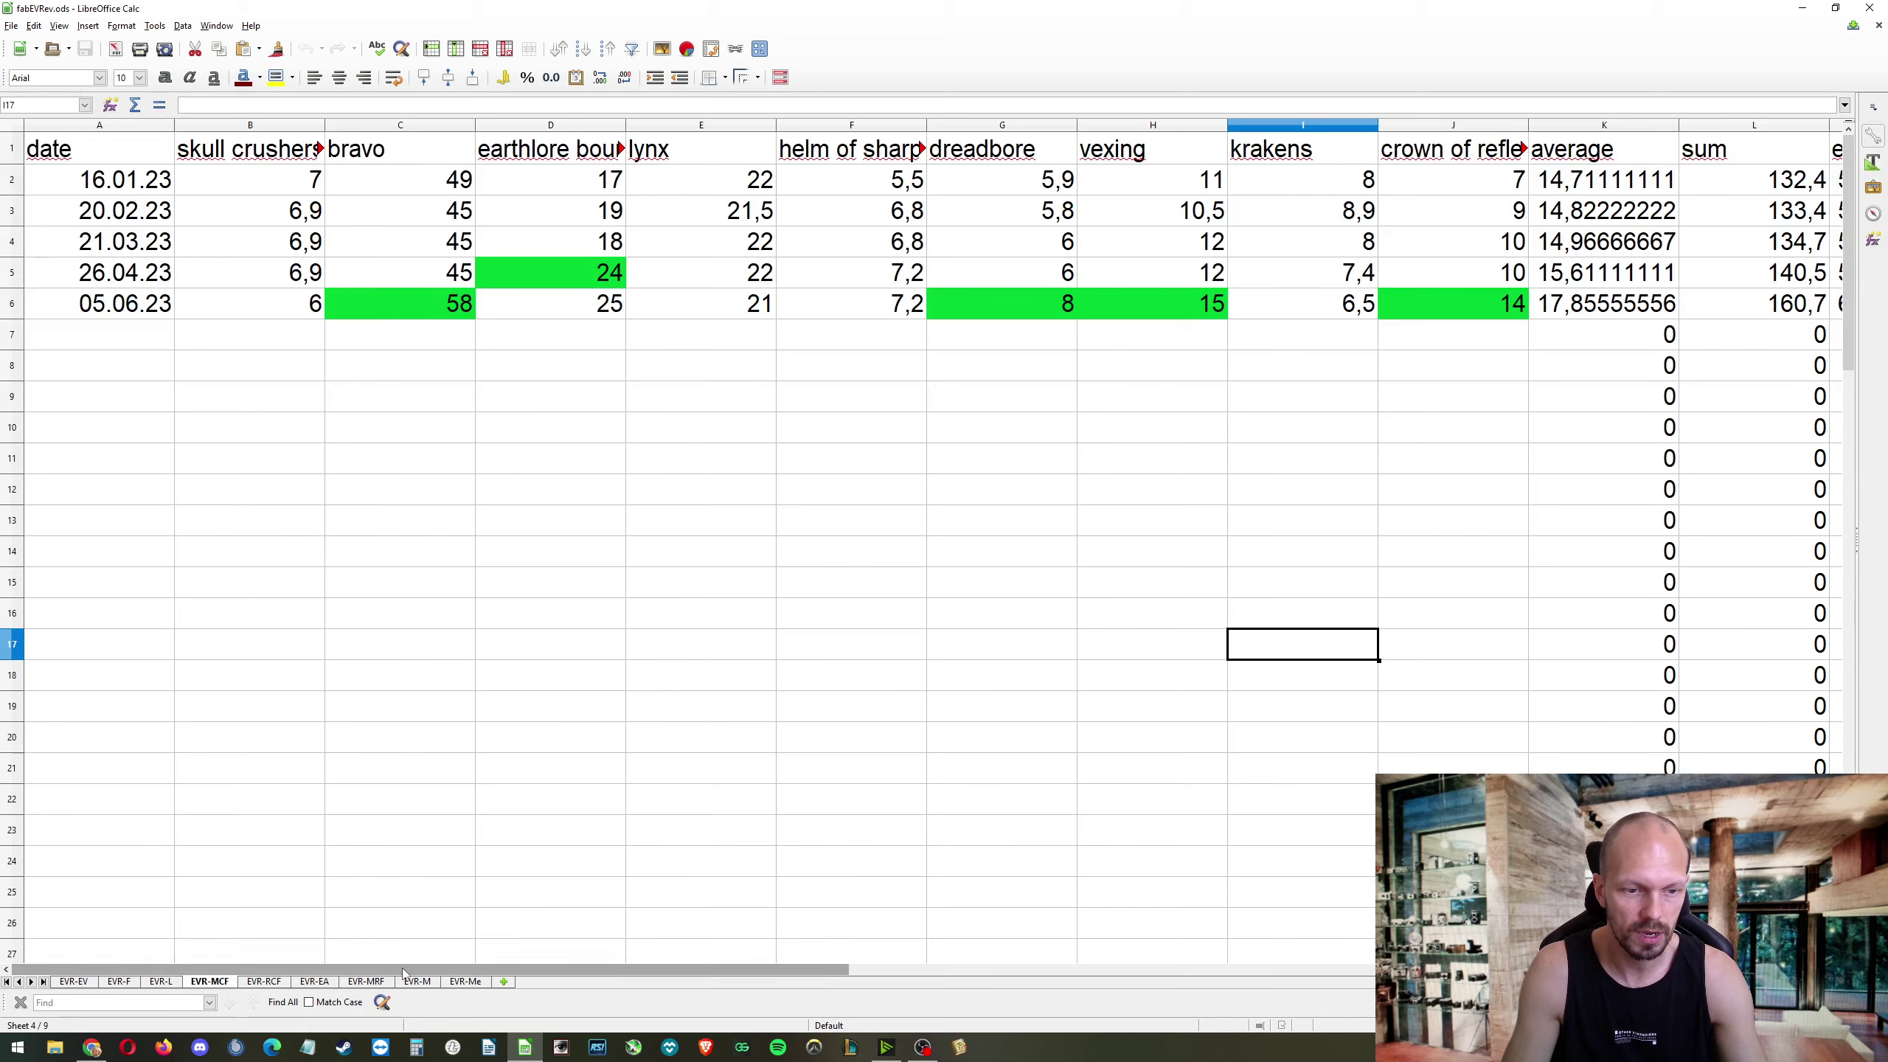
click(74, 981)
click(121, 981)
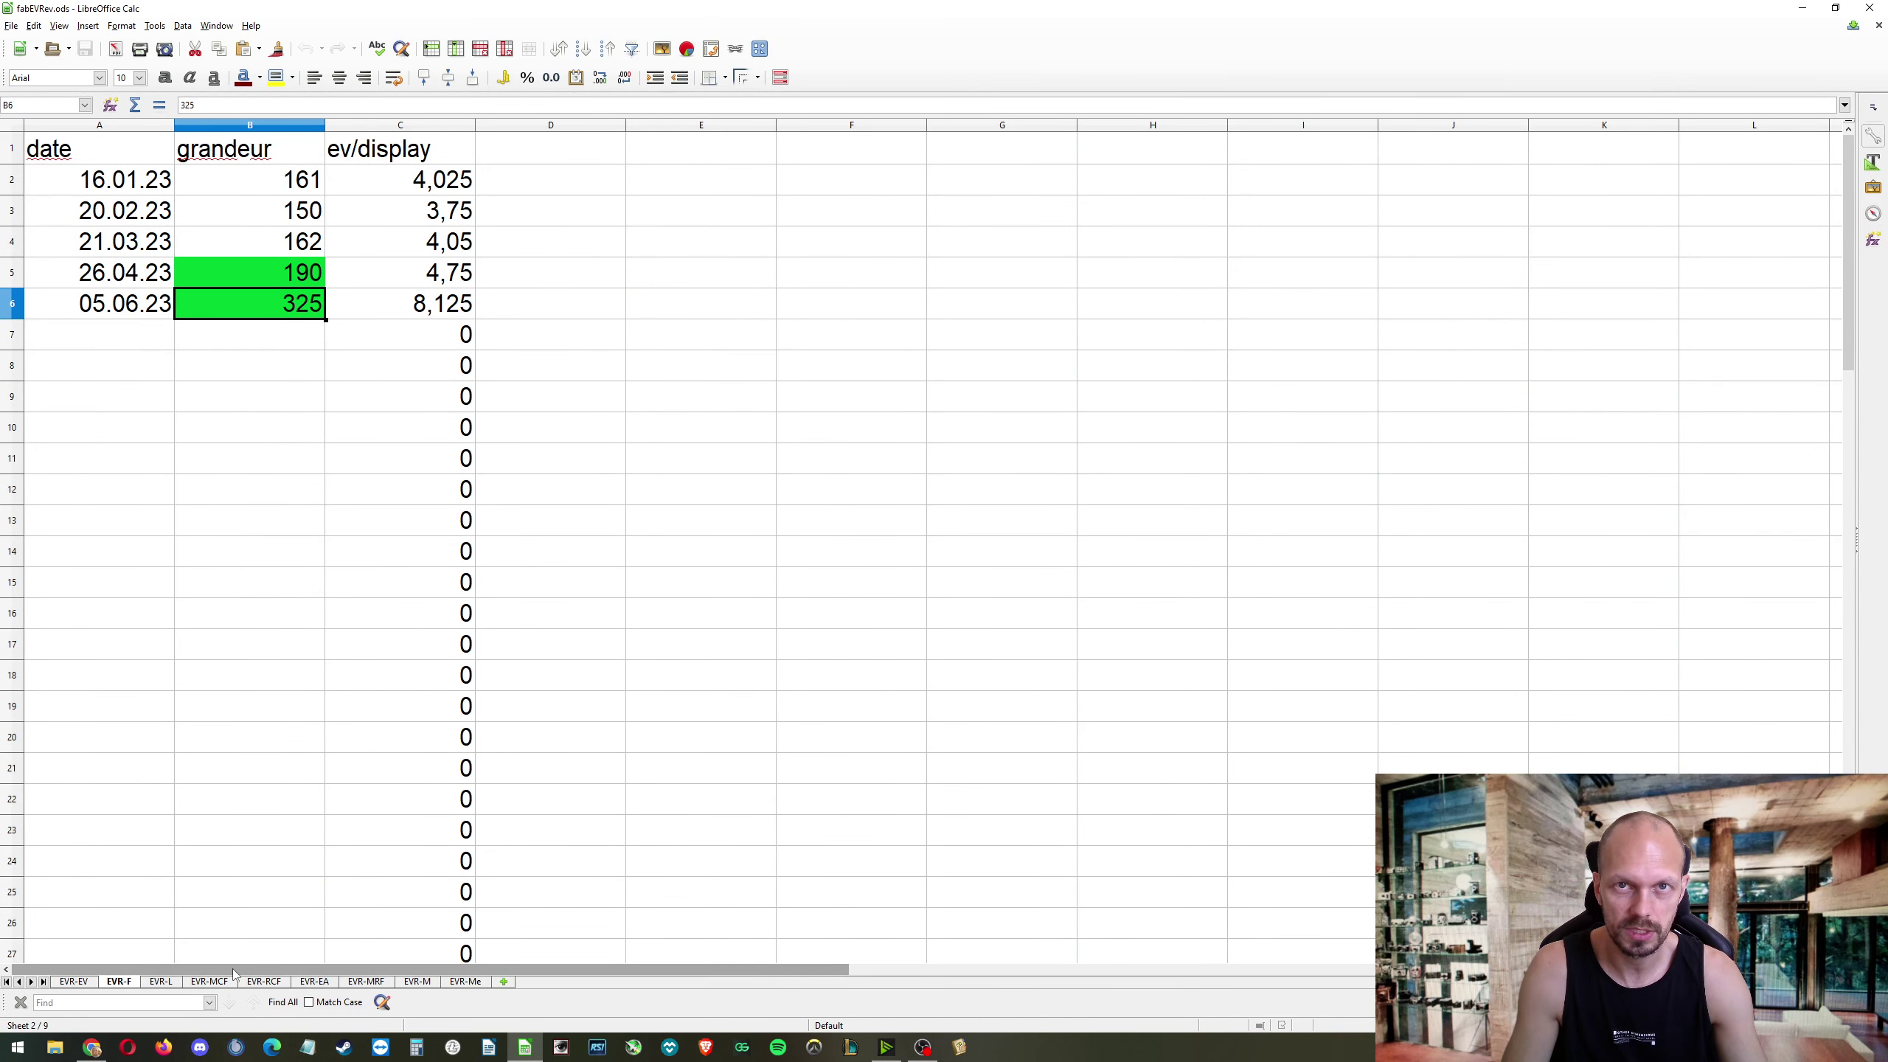
click(163, 982)
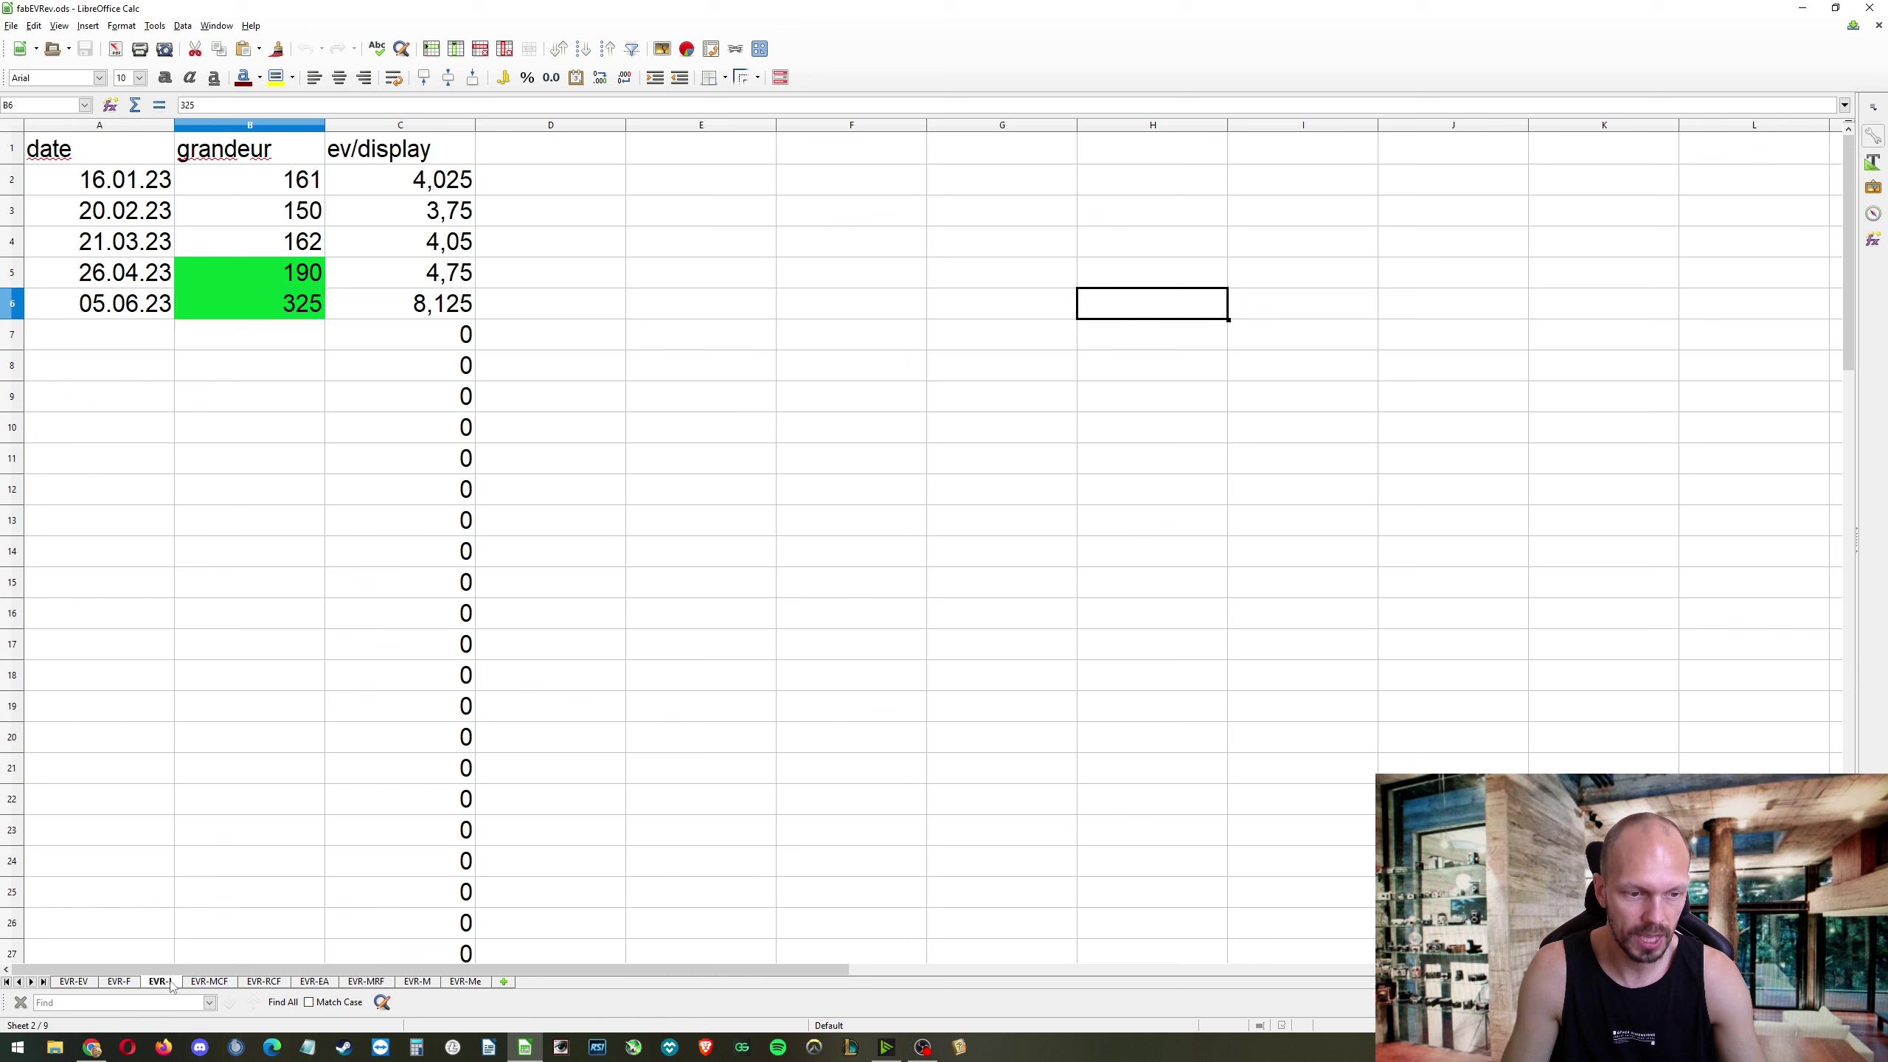
click(217, 984)
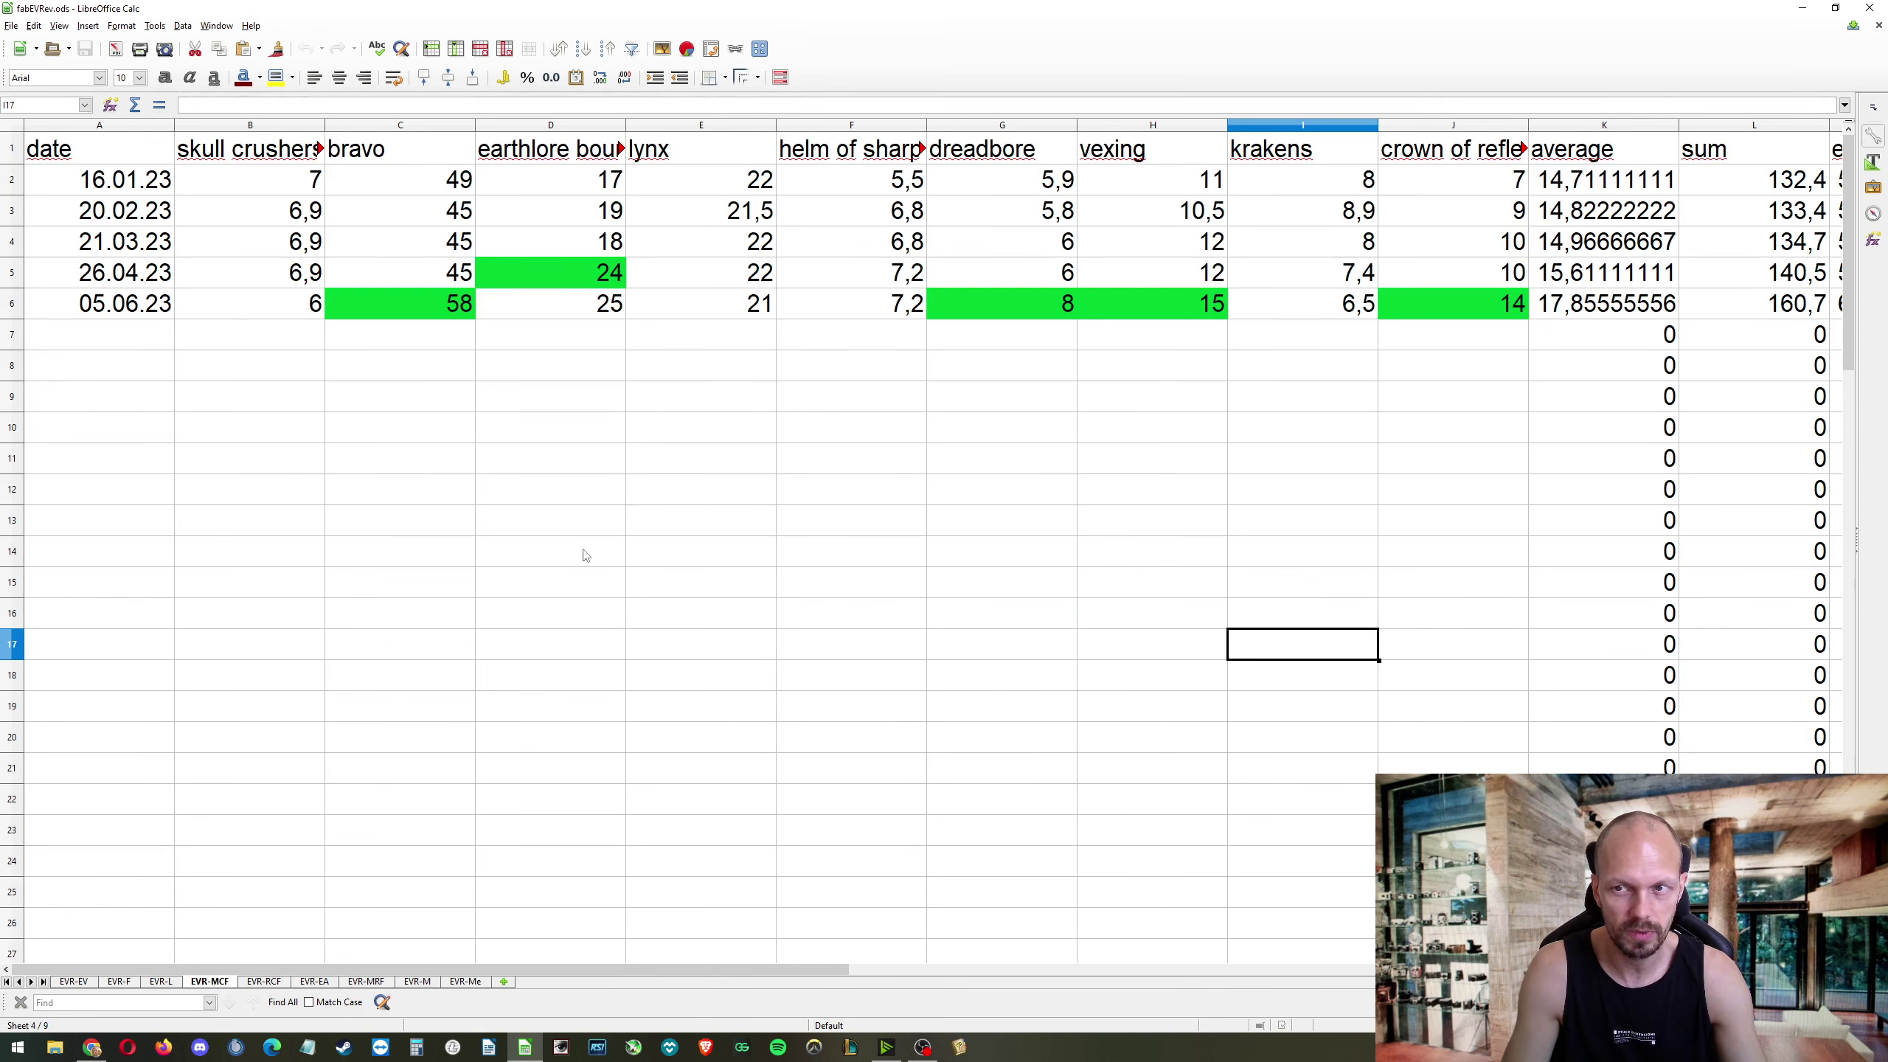
click(450, 306)
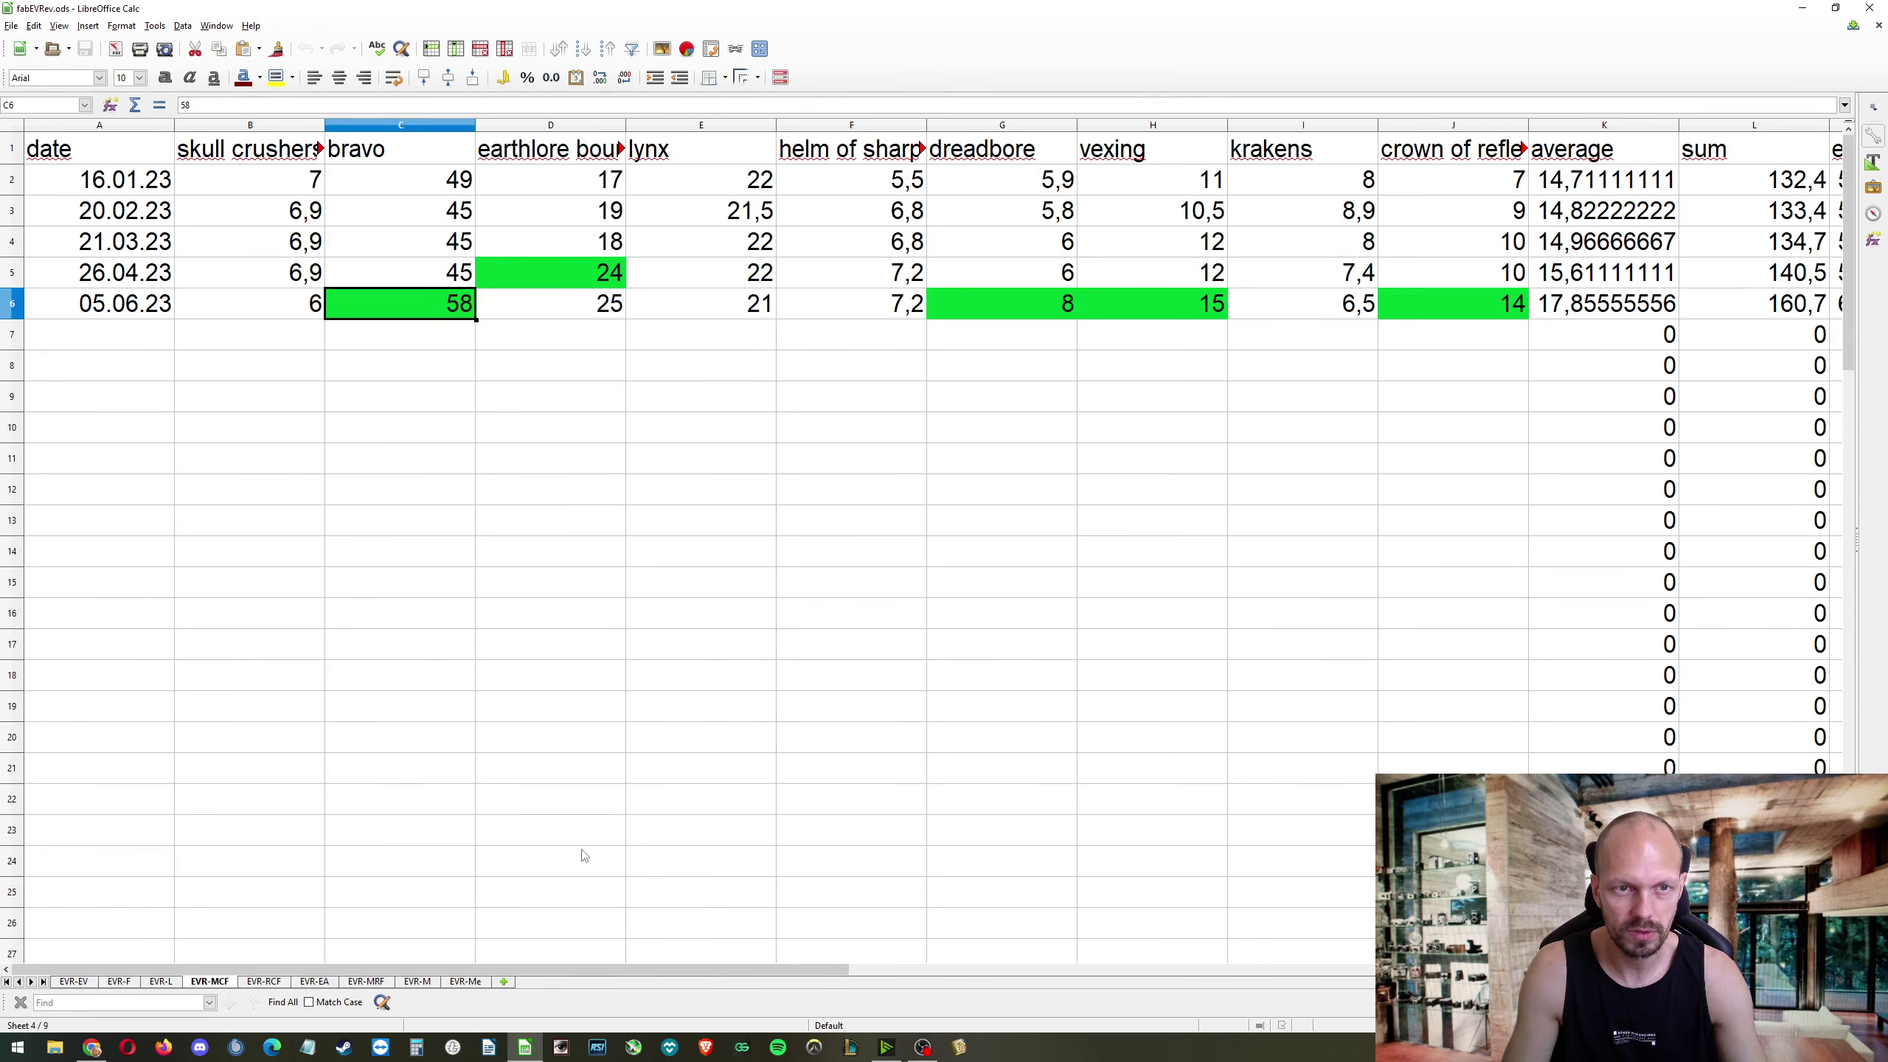
mouse_move(500, 969)
mouse_down()
mouse_move(657, 970)
mouse_move(500, 970)
mouse_up()
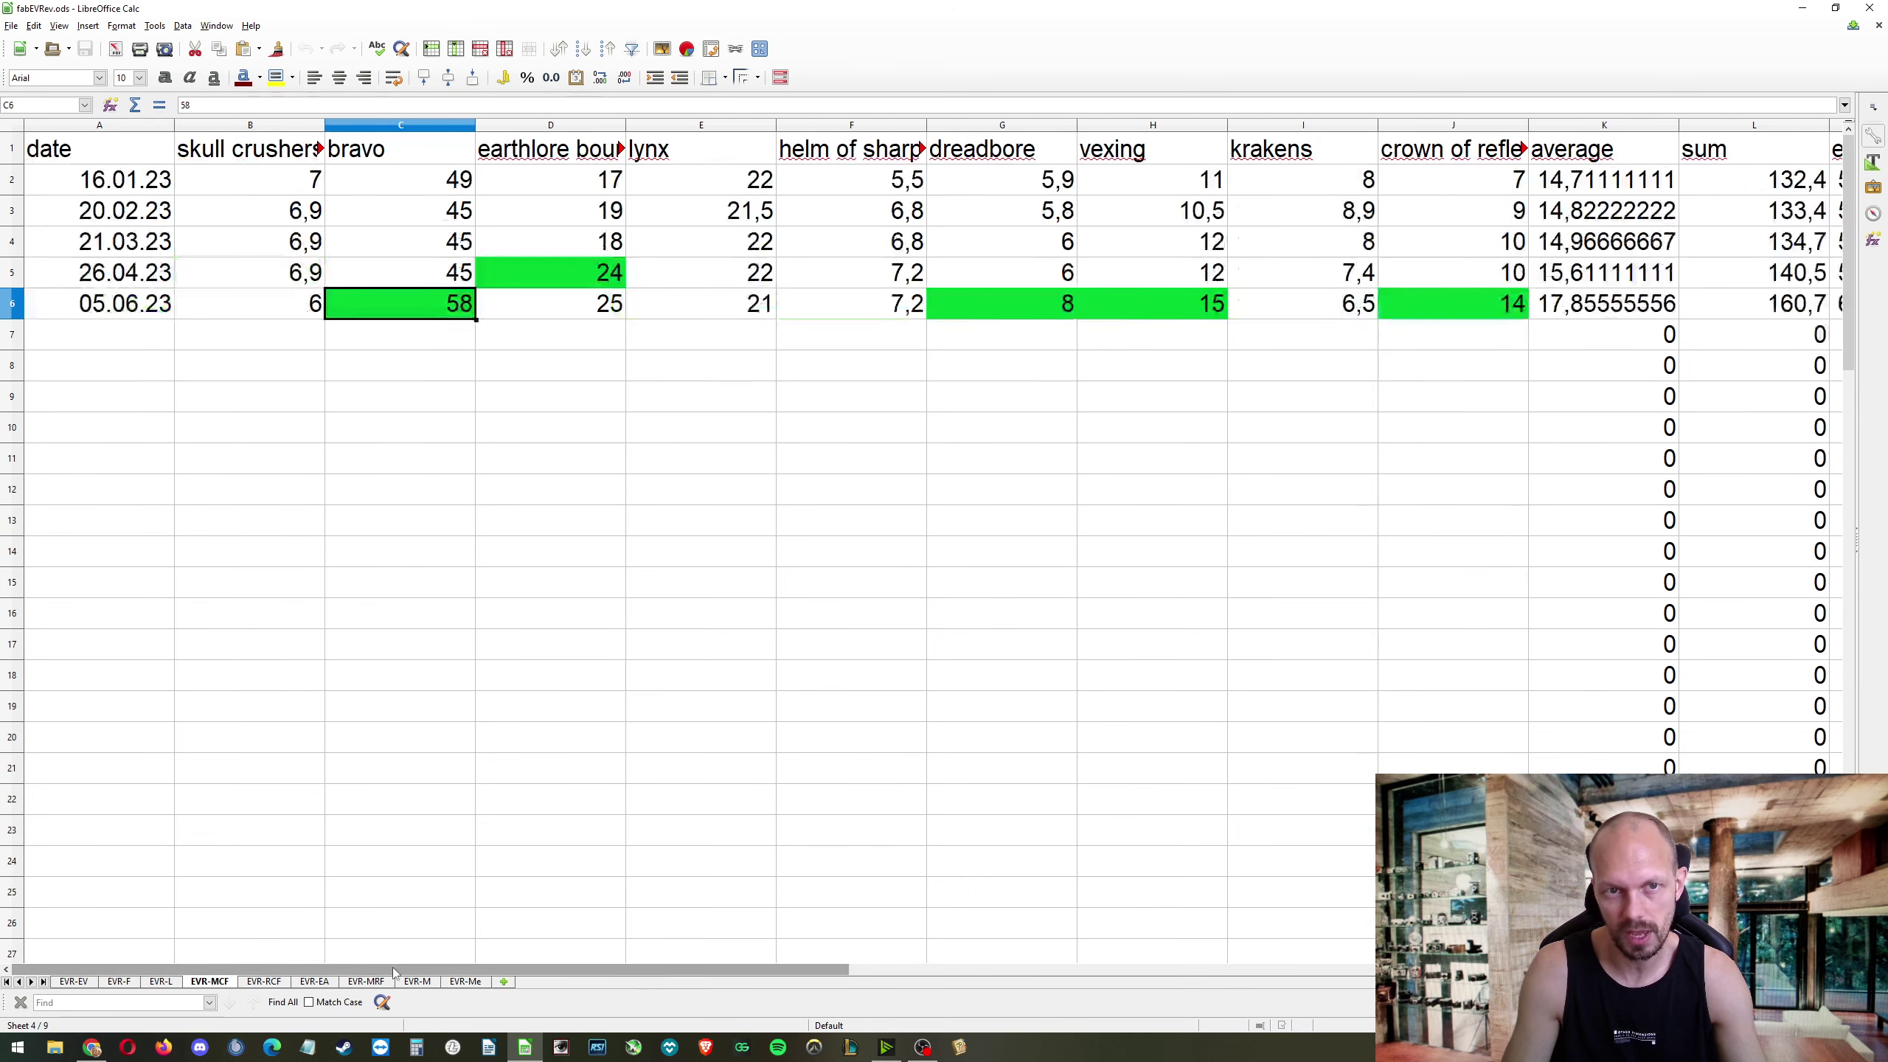
Step: Review the recorded card prices across the EVR-RCF sheet and look over the EVR-EA sheet
click(277, 981)
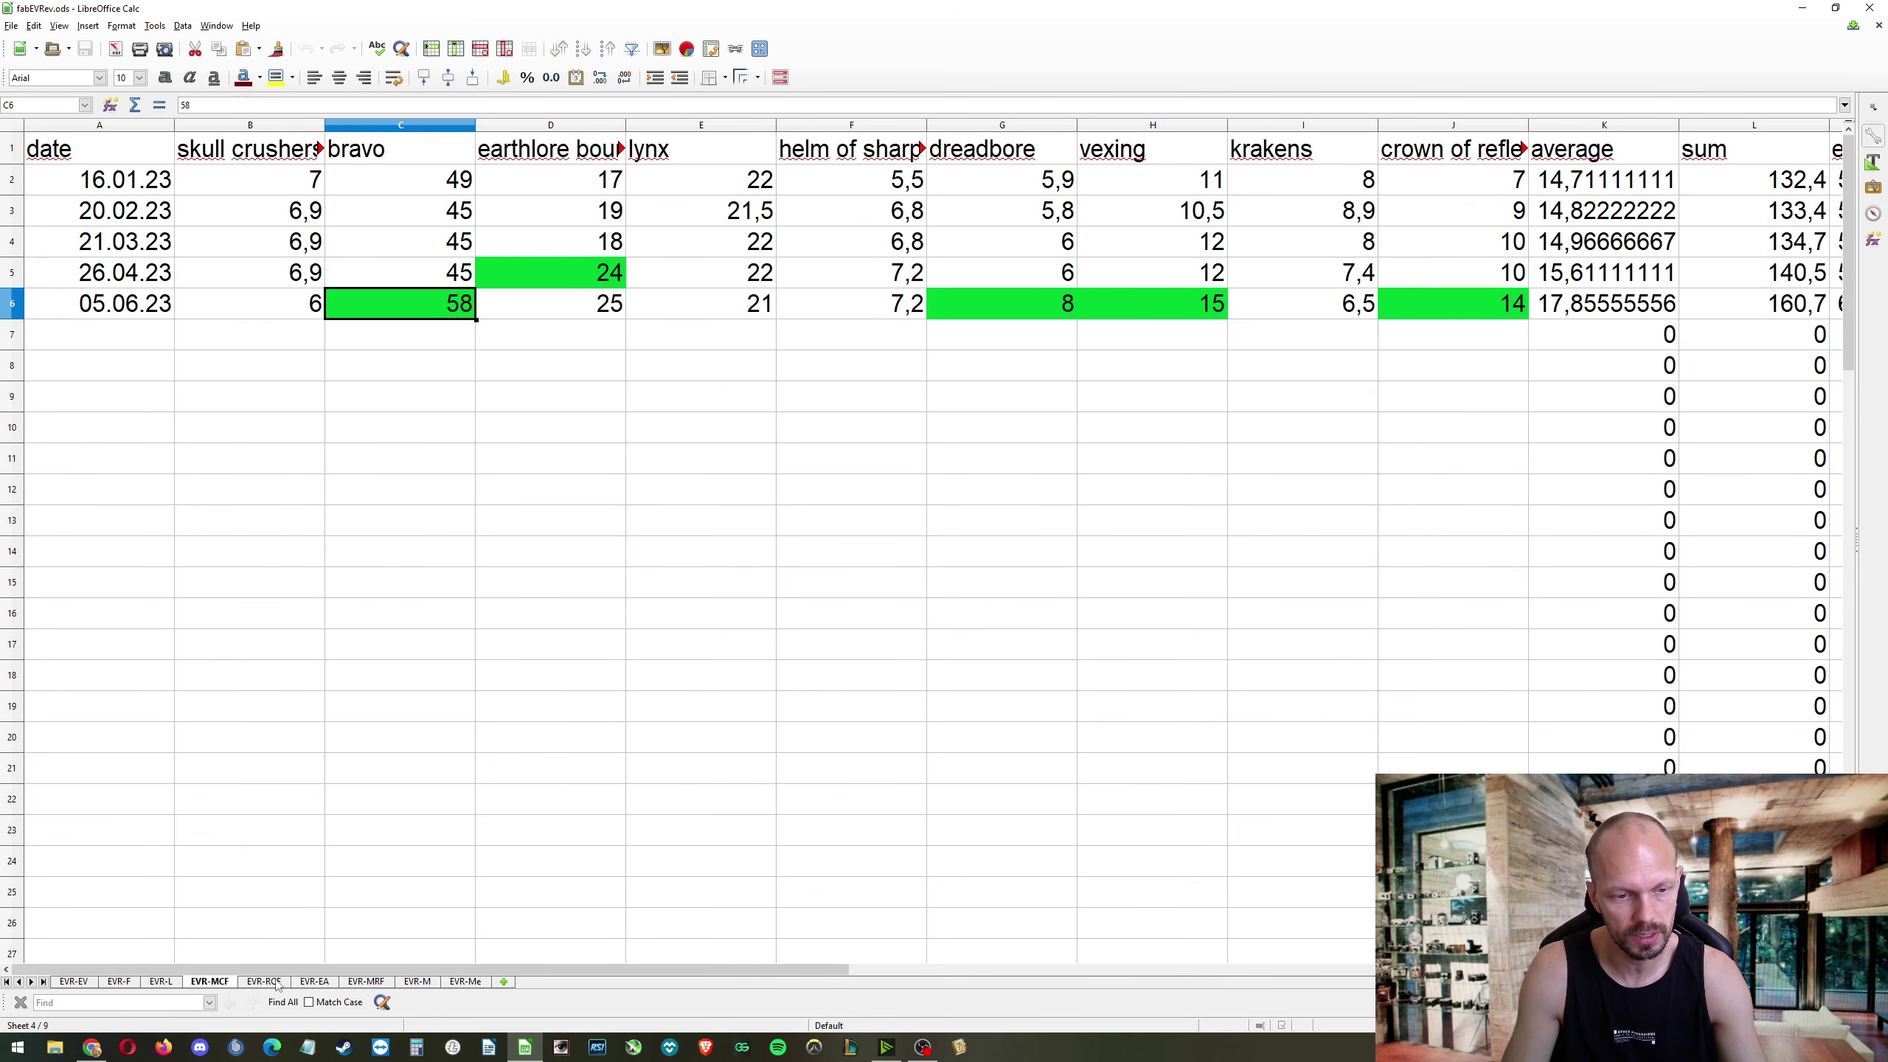
drag(312, 976, 1024, 960)
click(314, 981)
Step: Examine the 05.06.23 prices on the EVR-MRF sheet, checking the swarming, runic recla and winds of eternity cells
click(368, 981)
click(1046, 309)
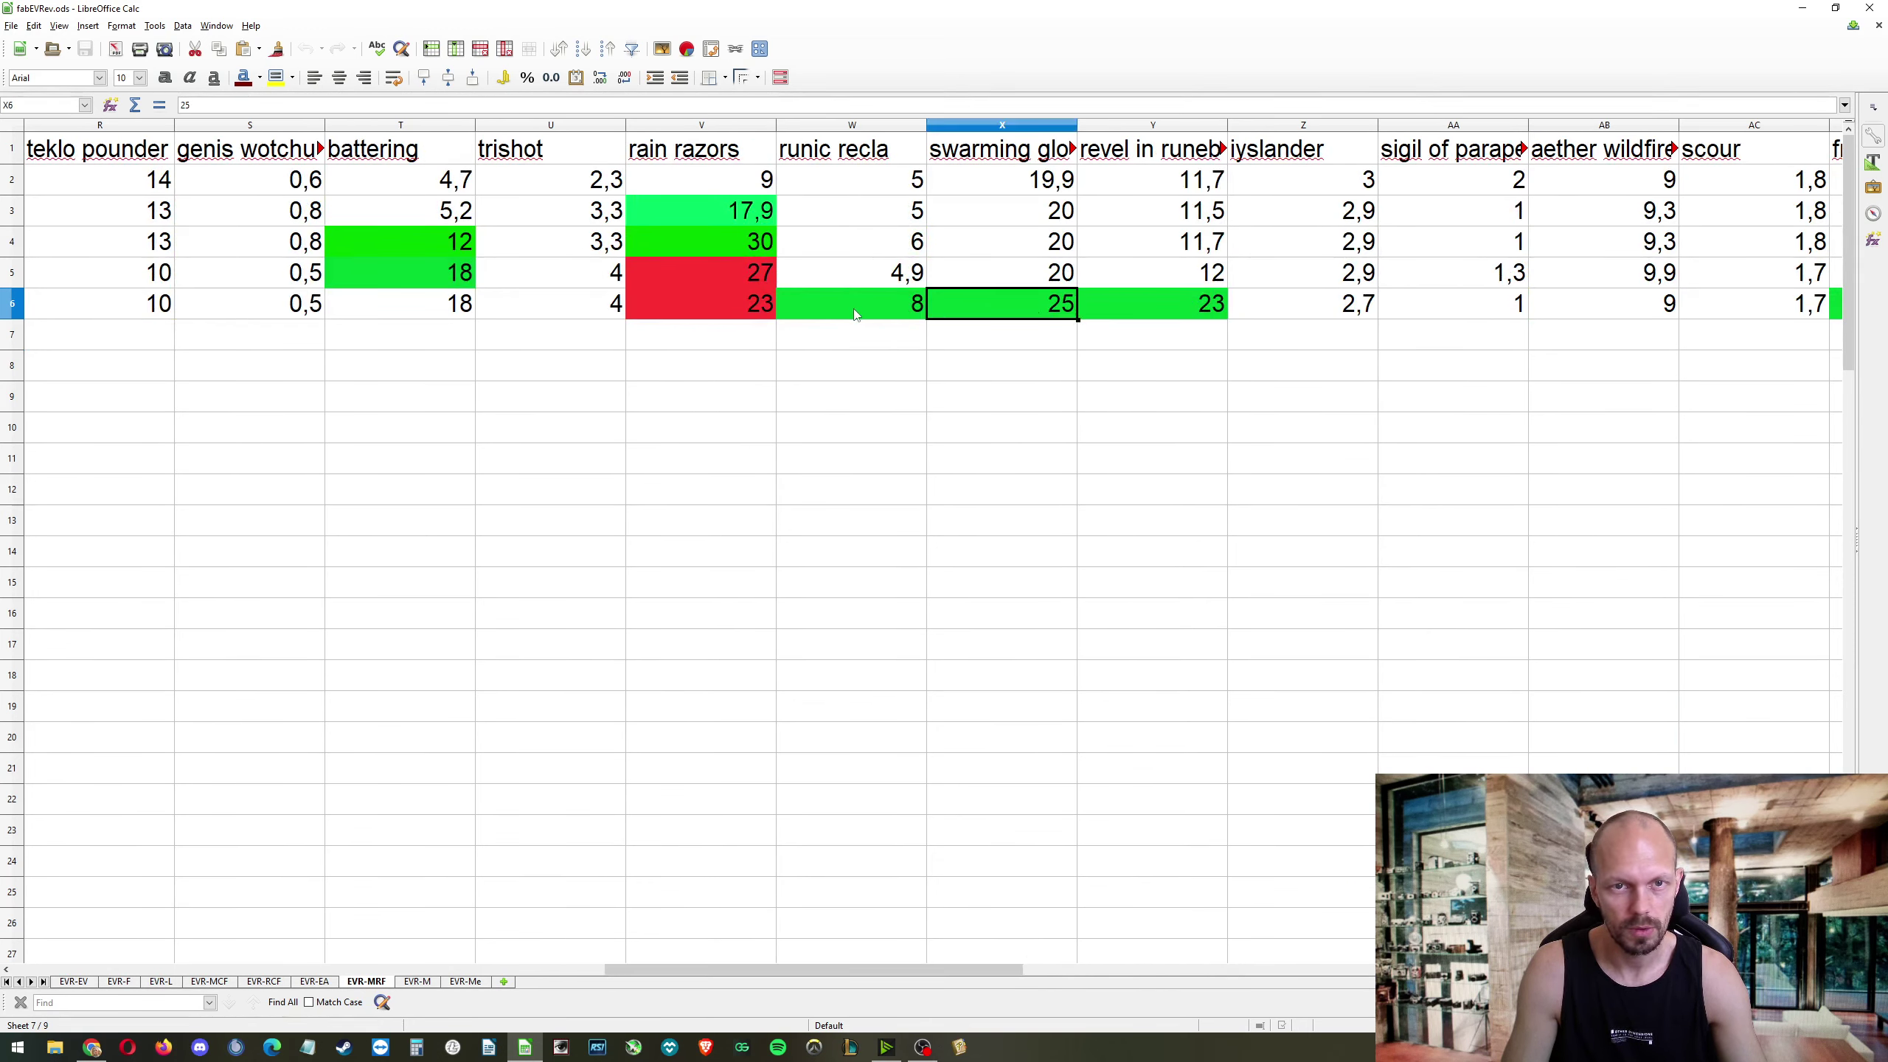
click(810, 311)
drag(814, 964, 394, 968)
click(823, 297)
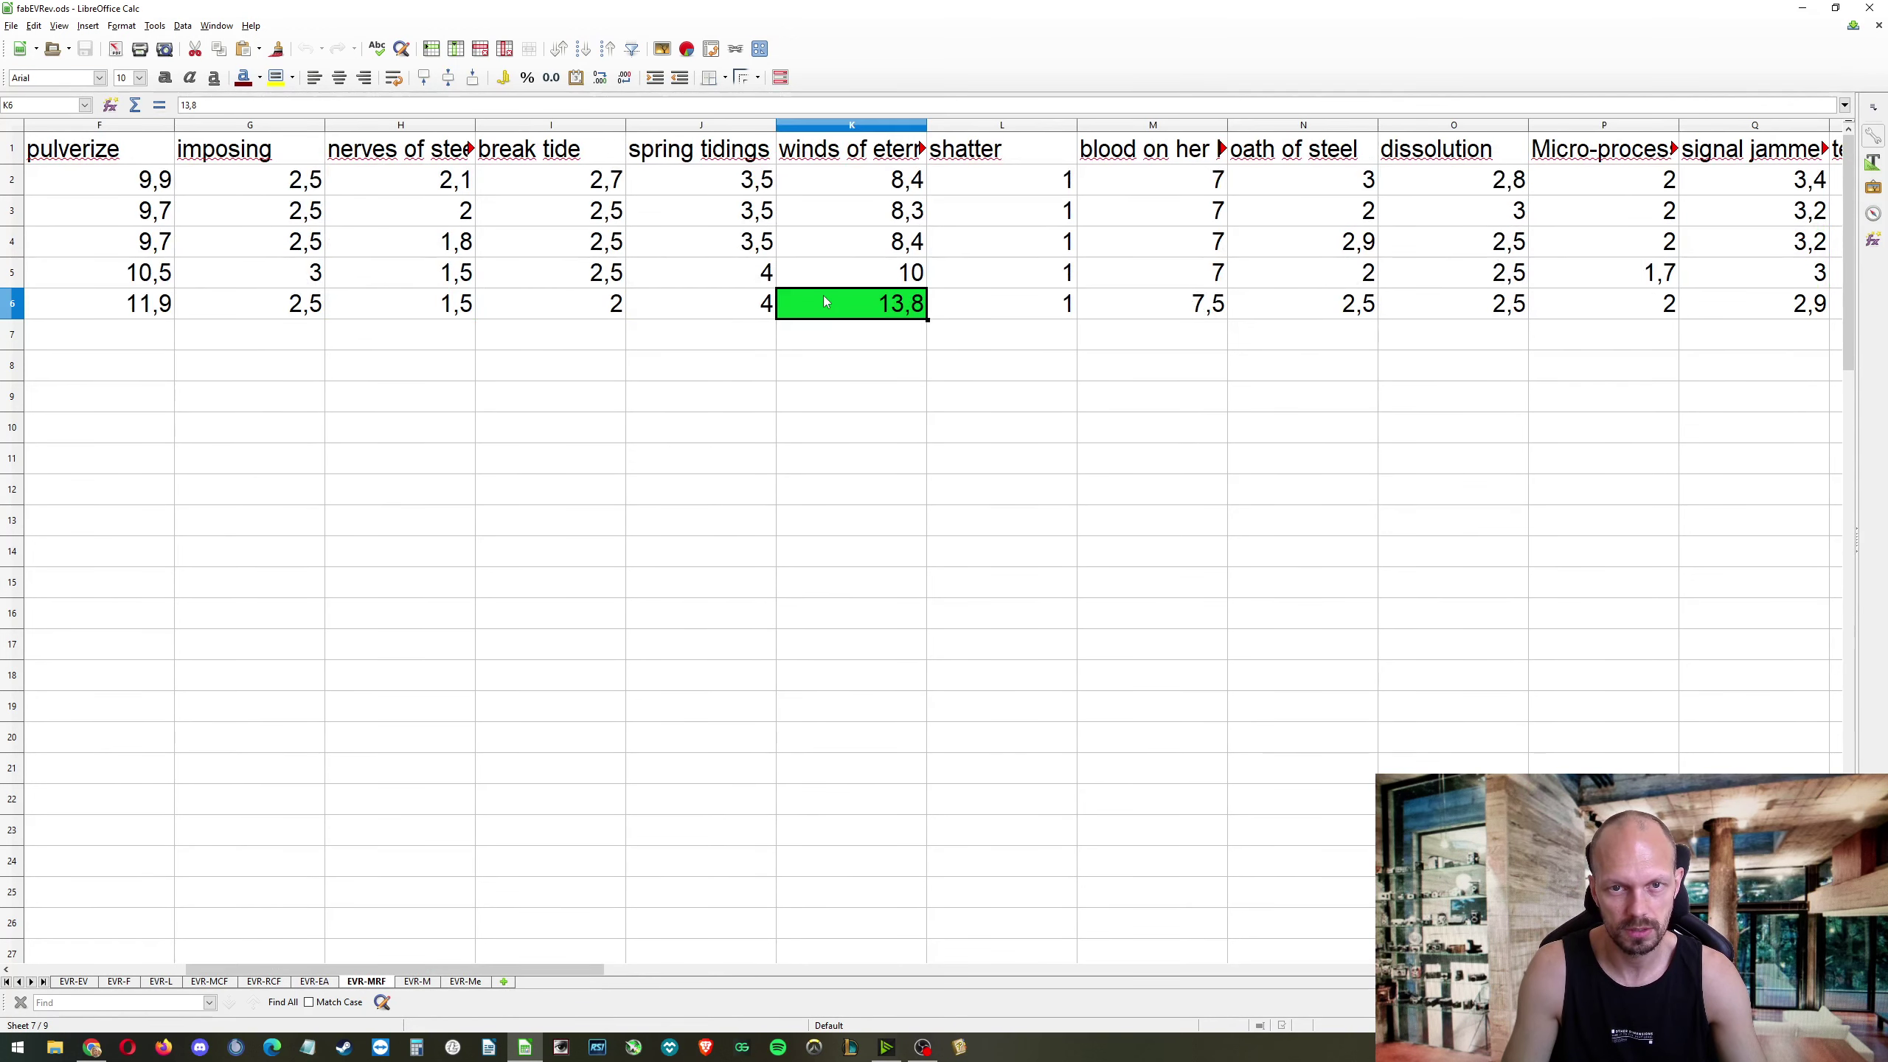
Step: Review the highlighted price changes across the EVR-M sheet, checking the revel price for 05.06.23
click(417, 982)
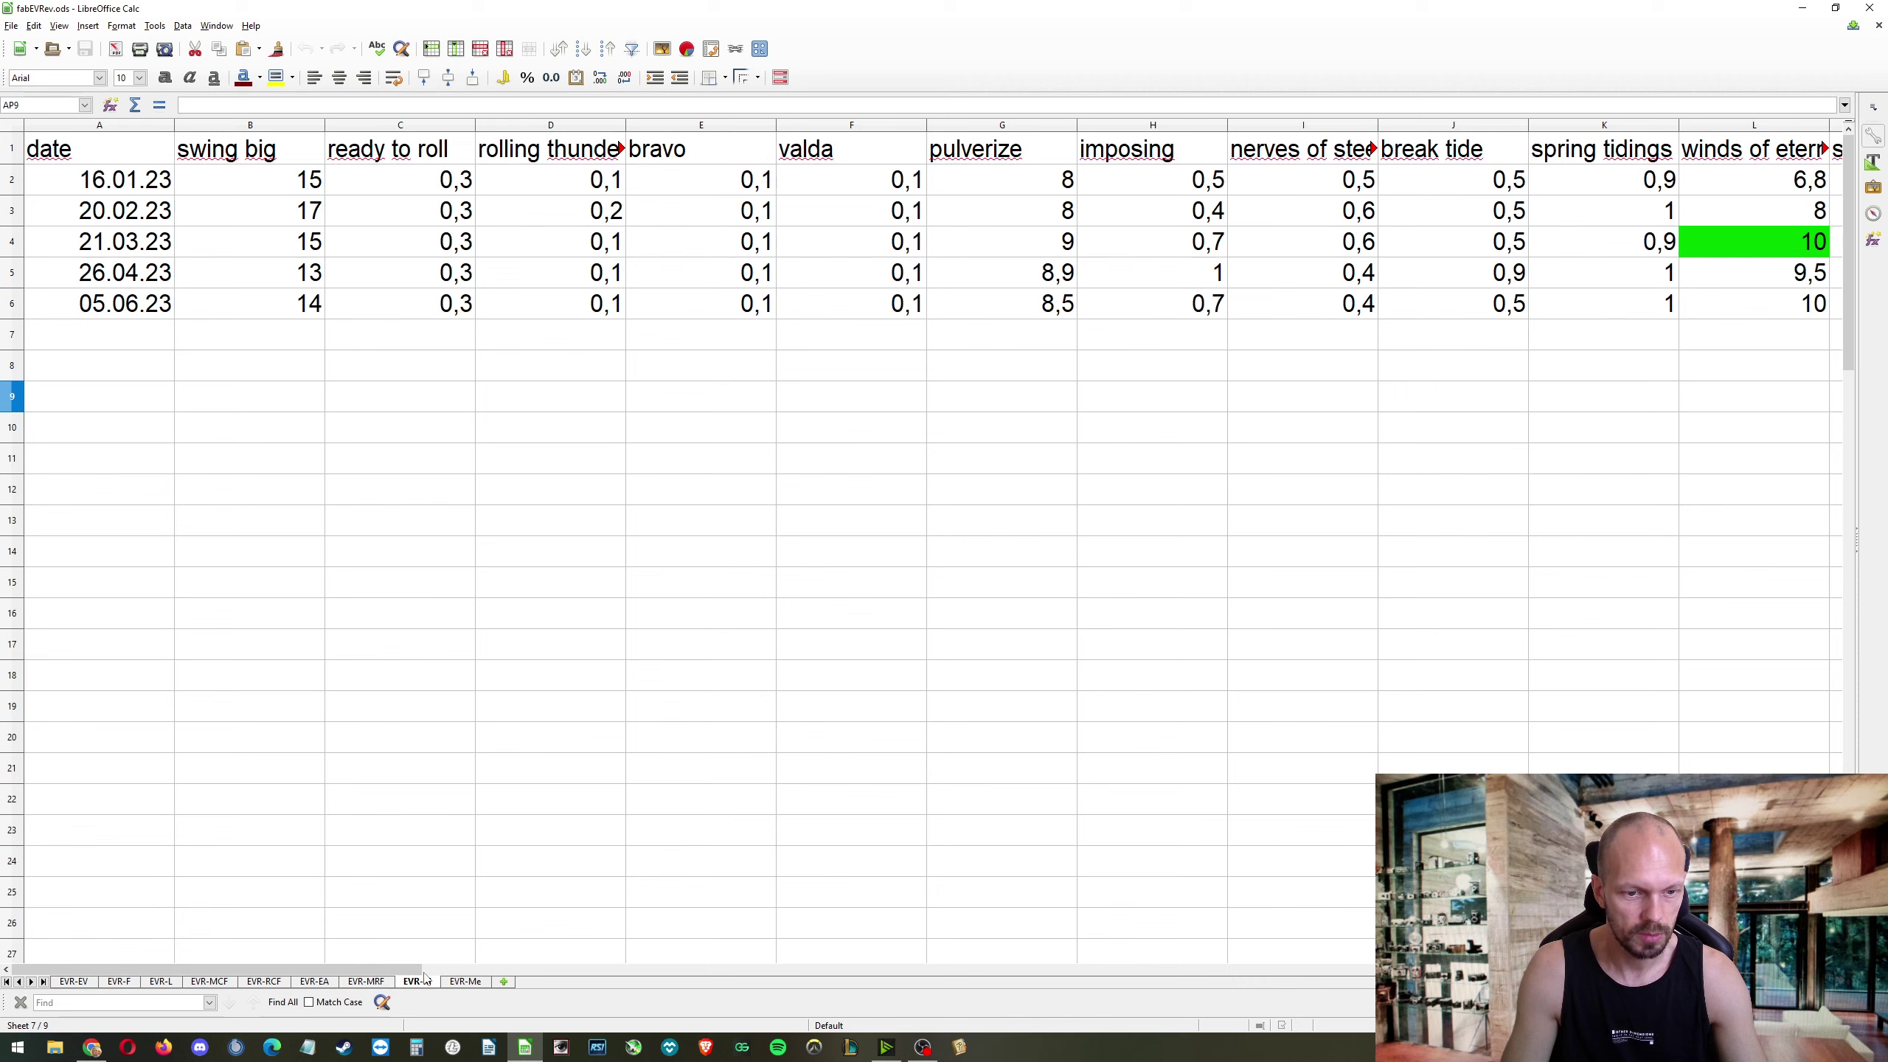
drag(416, 968, 1067, 954)
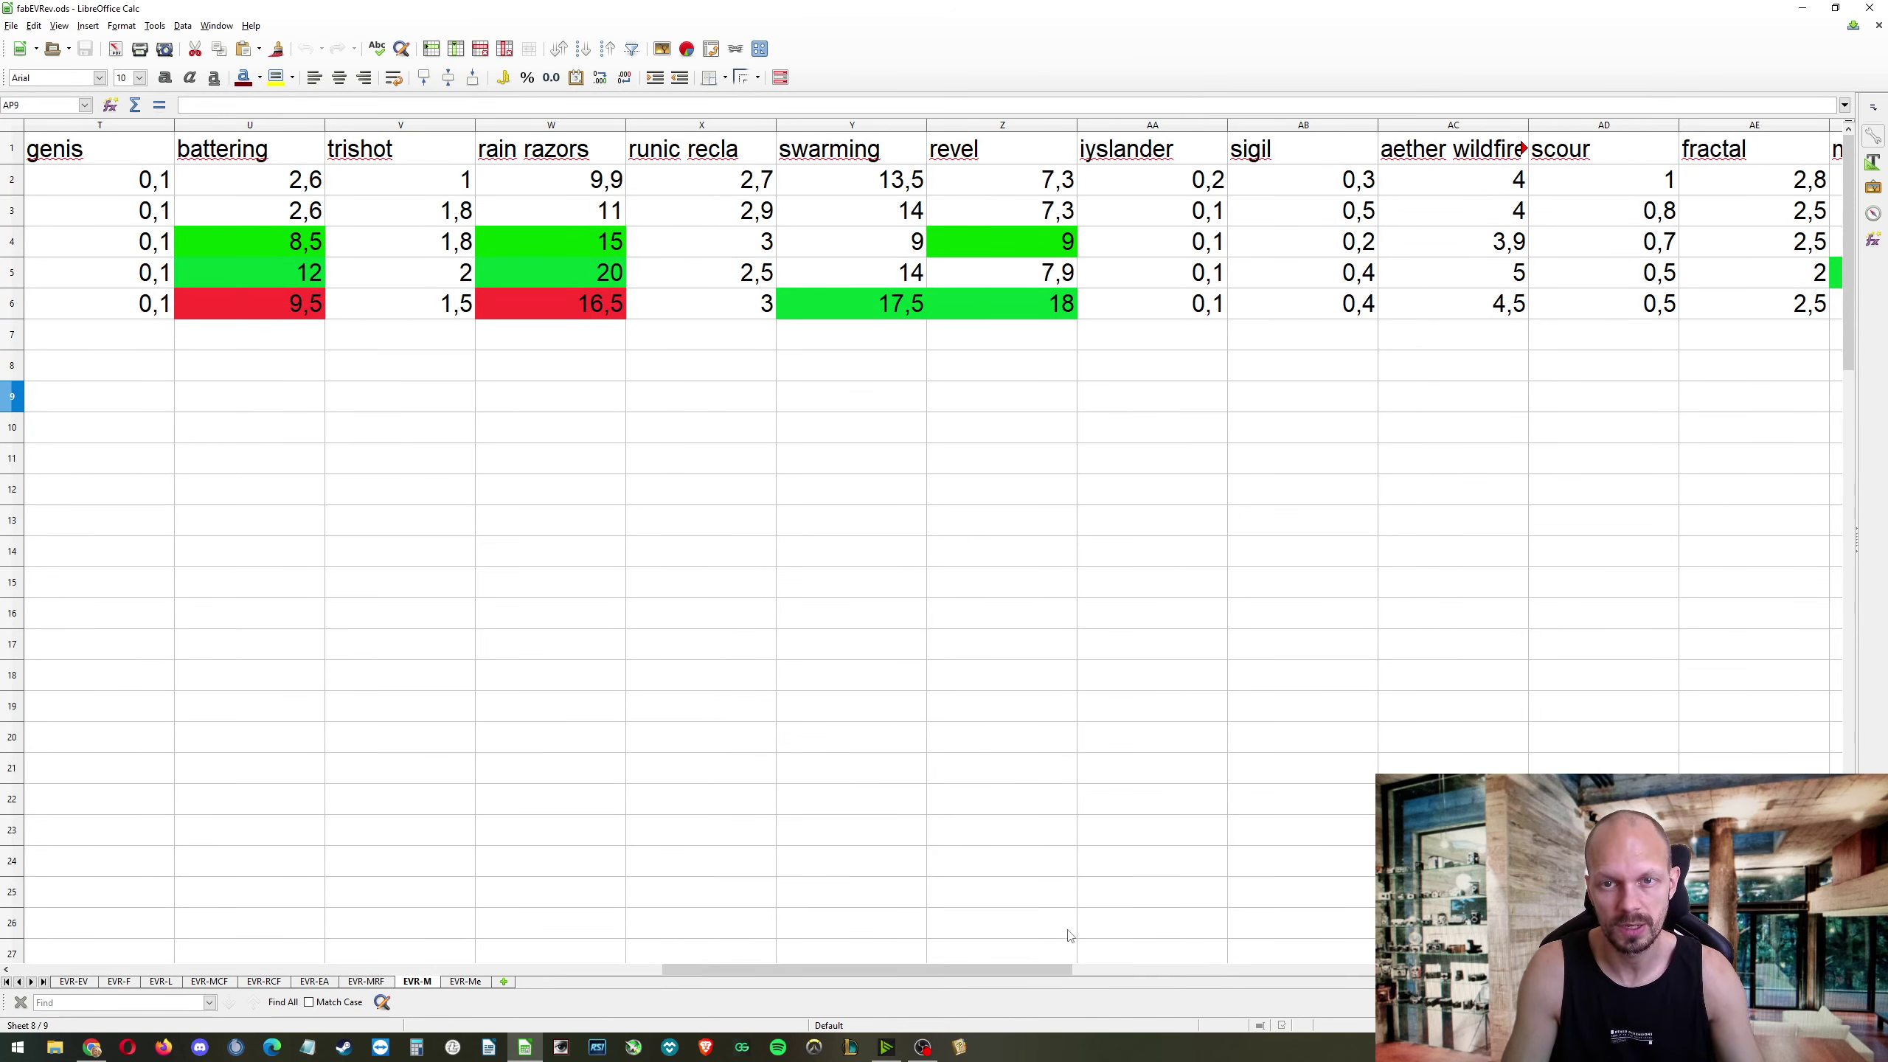
click(1048, 303)
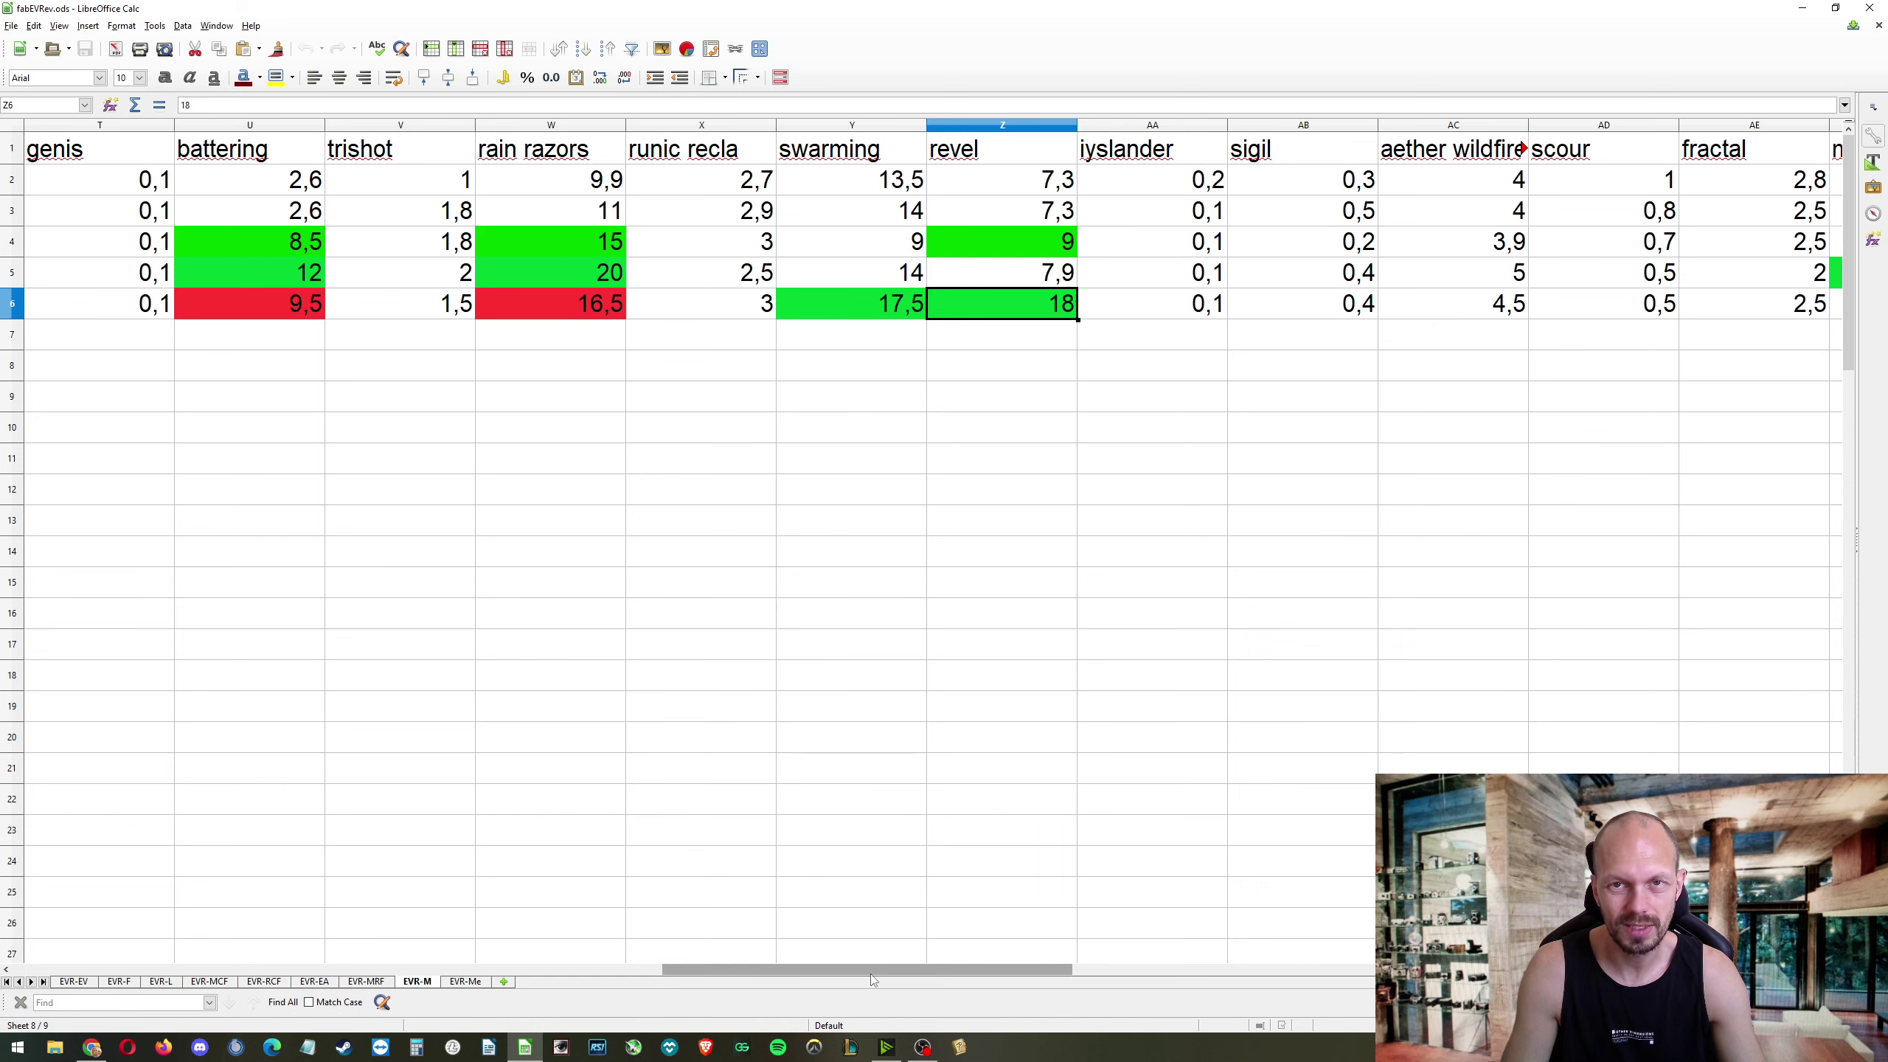
drag(873, 980, 223, 978)
Step: Switch back to the browser and compare the fabEVR-EV ev/display chart with the Booster Boxes offers on Cardmarket, ending on the chart
key(alt+Tab)
mouse_move(1284, 199)
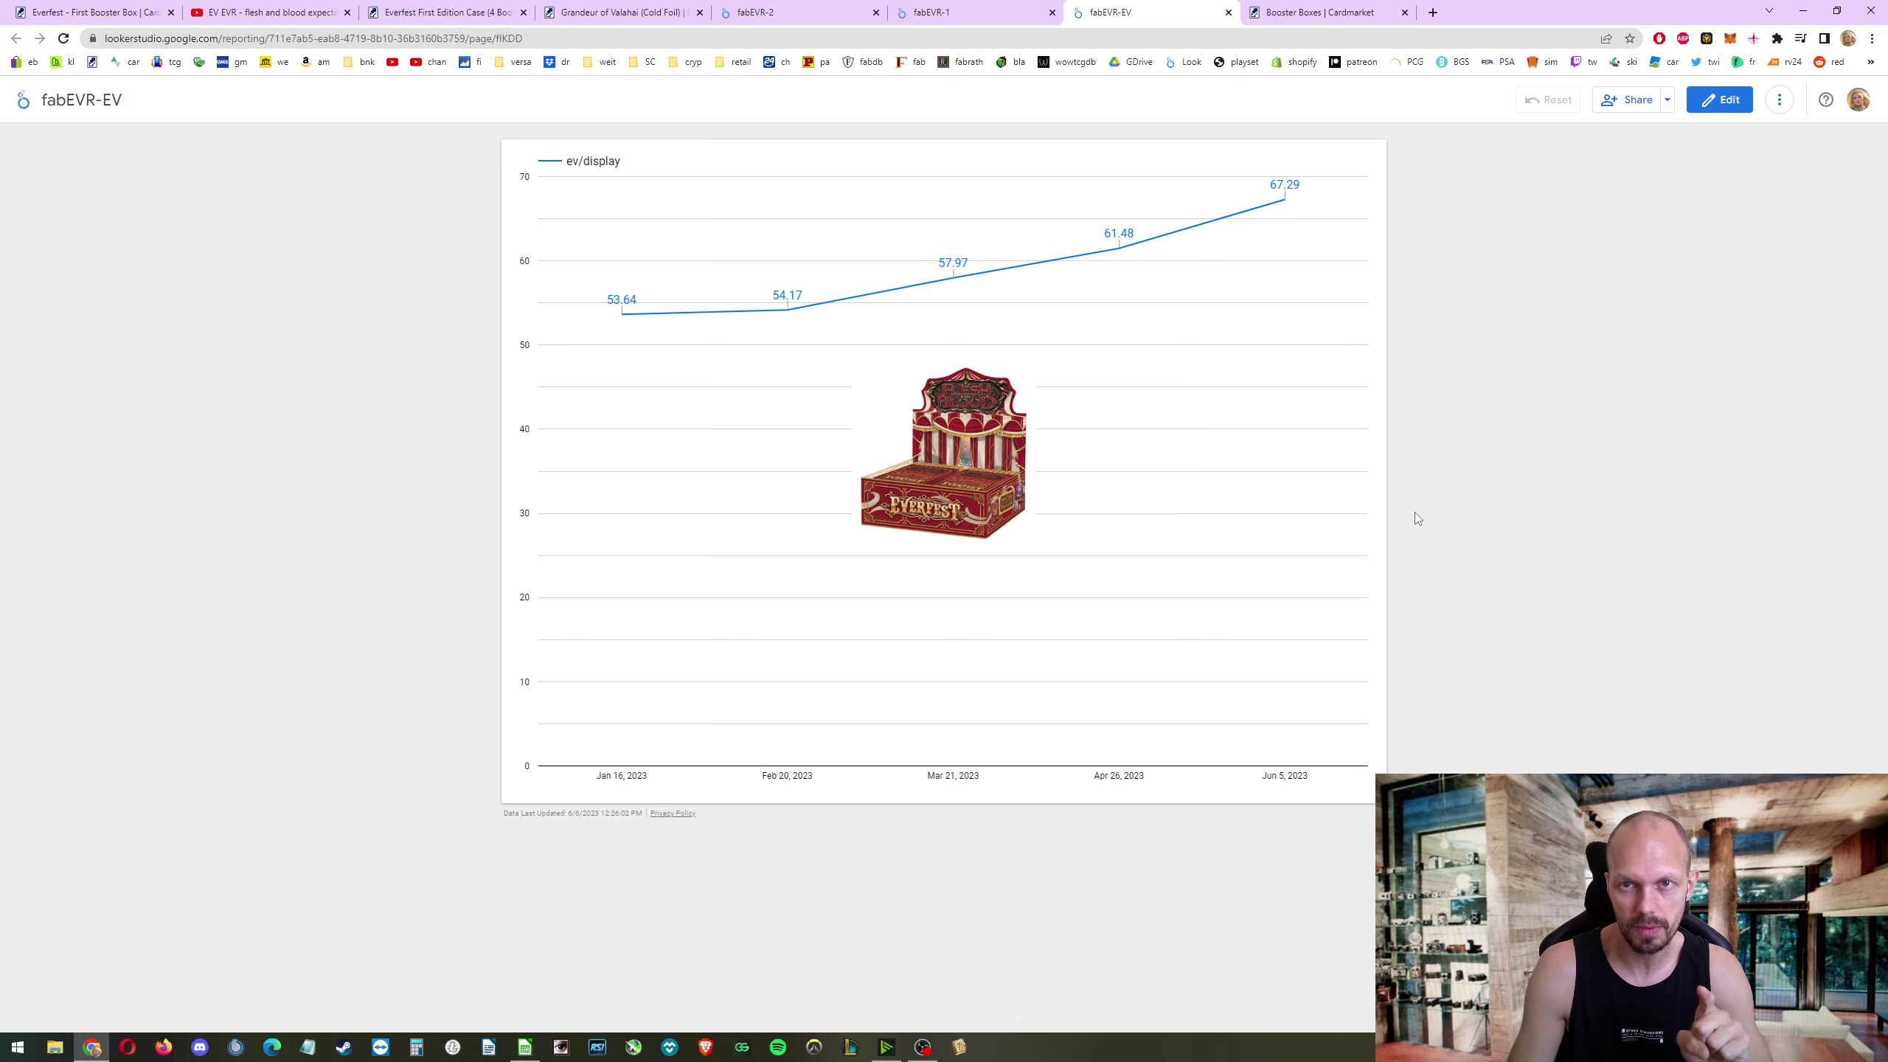
click(1323, 11)
scroll(1231, 442, down, 2)
scroll(1231, 442, down, 2)
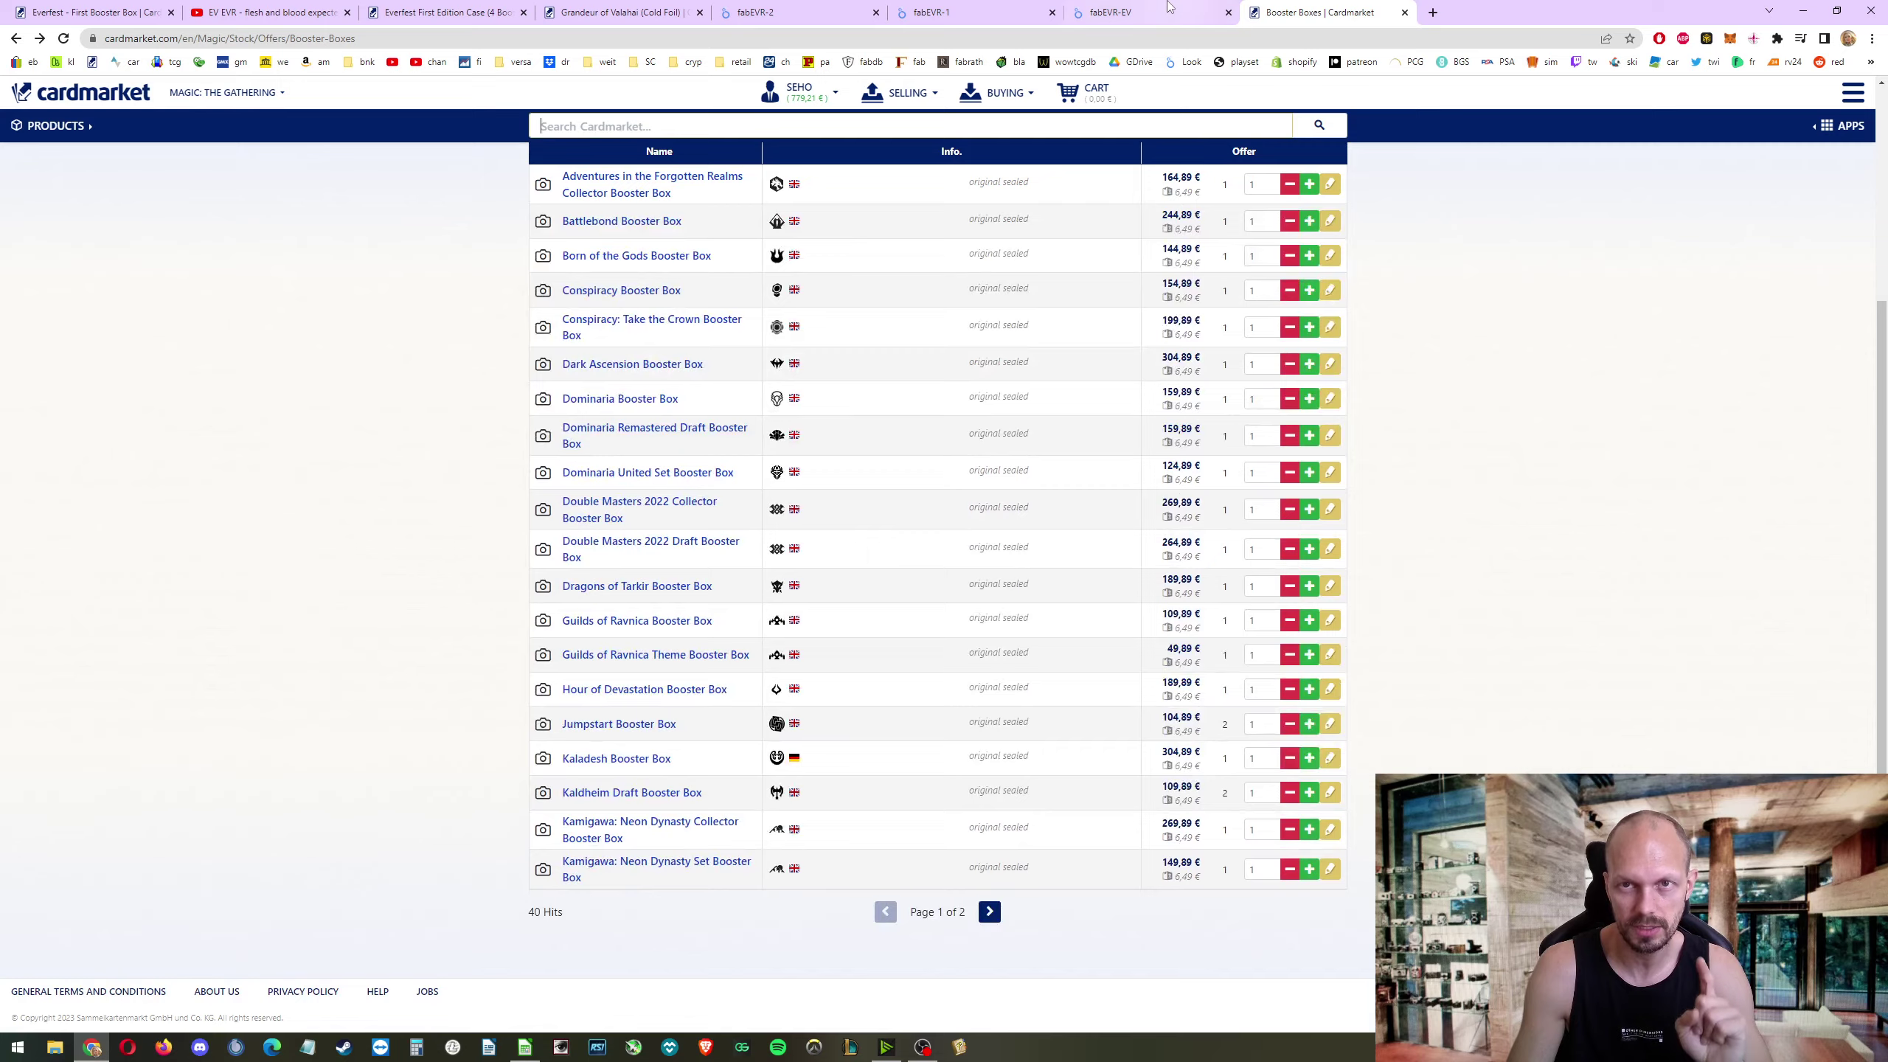
click(1186, 10)
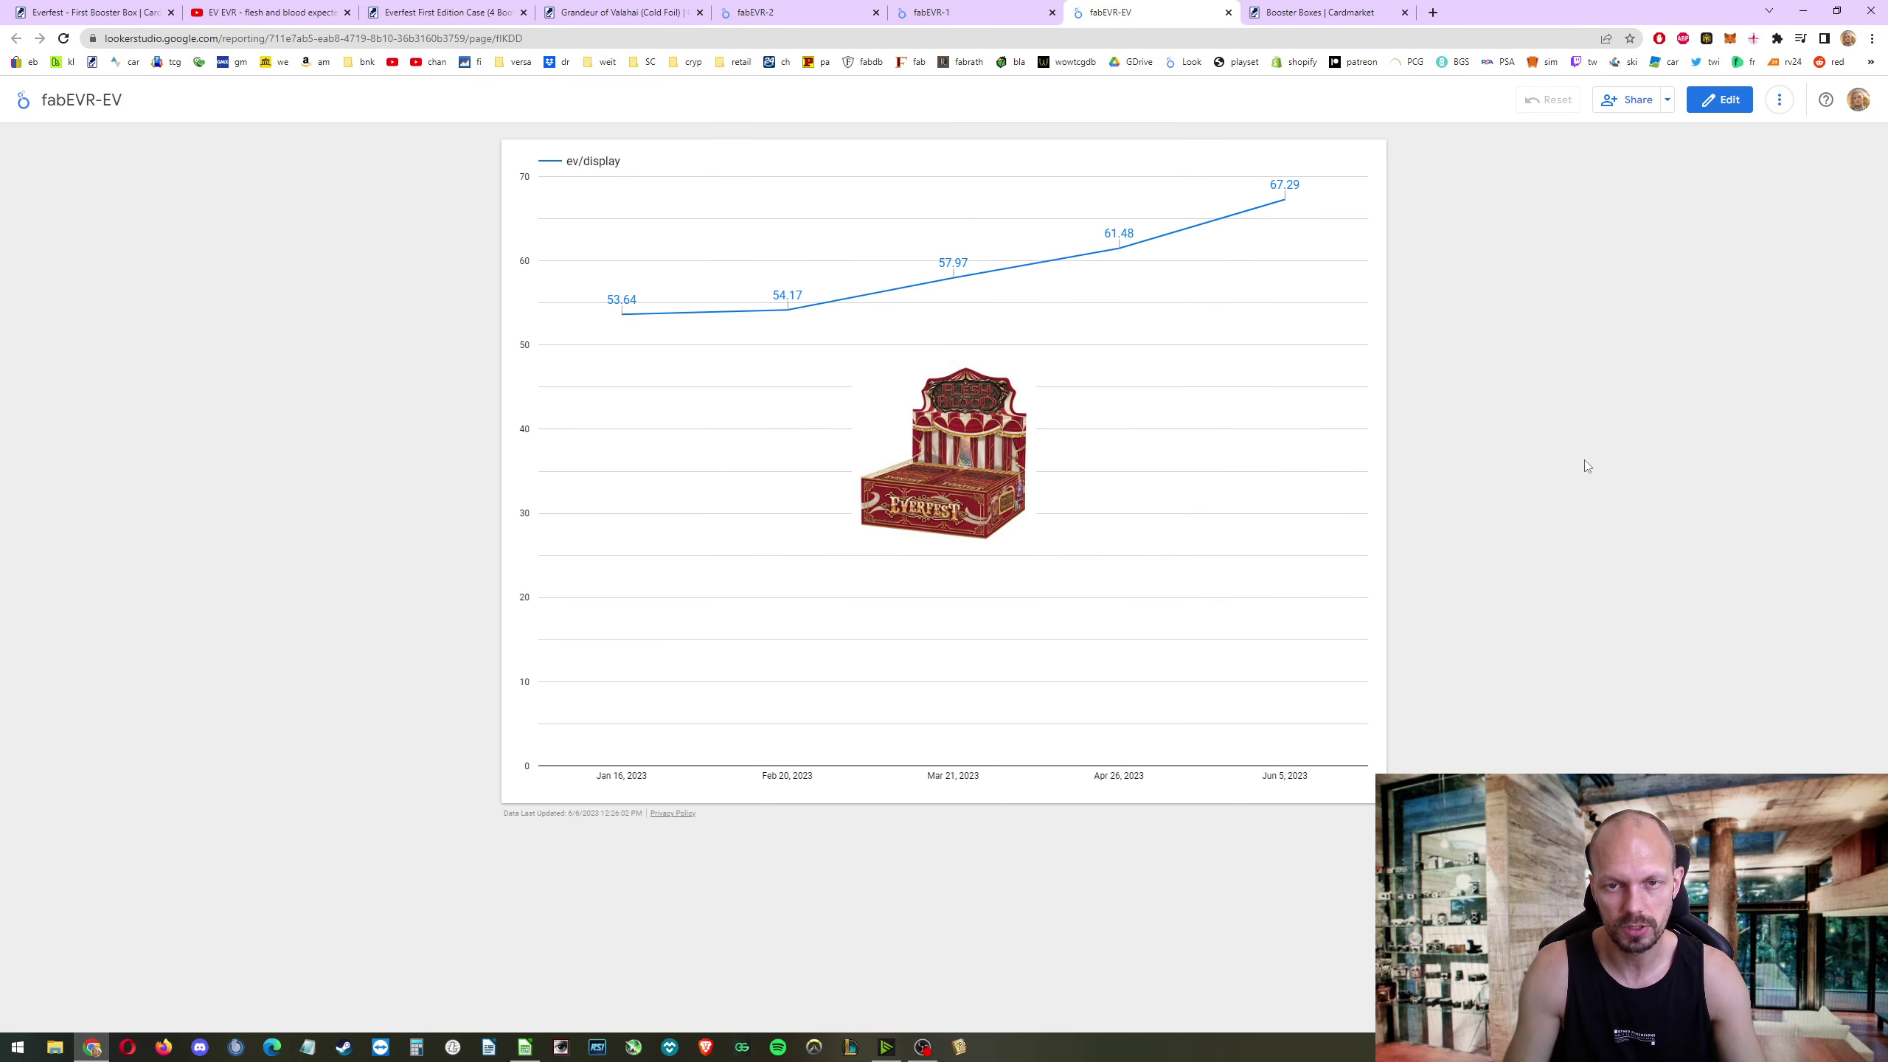